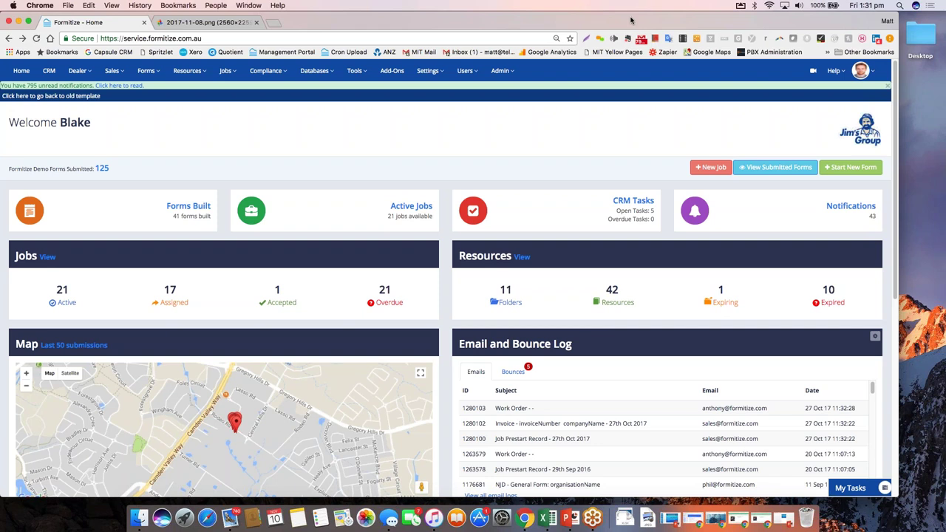
pyautogui.moveTo(630, 20); pyautogui.dragTo(637, 20)
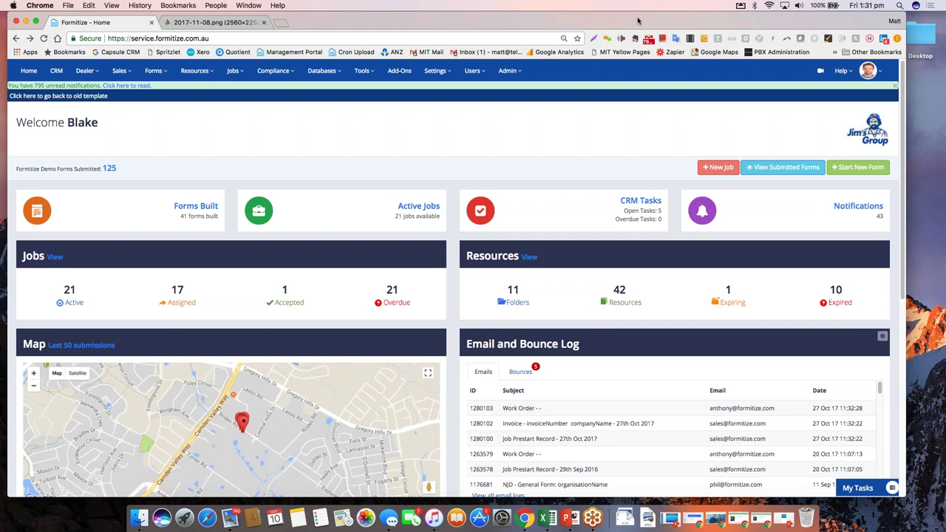
pyautogui.moveTo(638, 19); pyautogui.dragTo(629, 17)
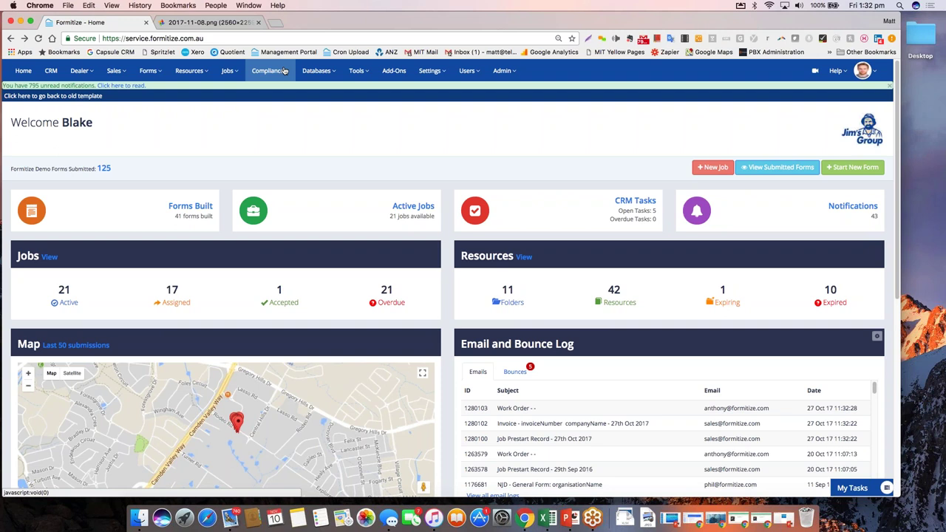
# Open the CRM dashboard and go to its Scheduler.
pyautogui.click(230, 70)
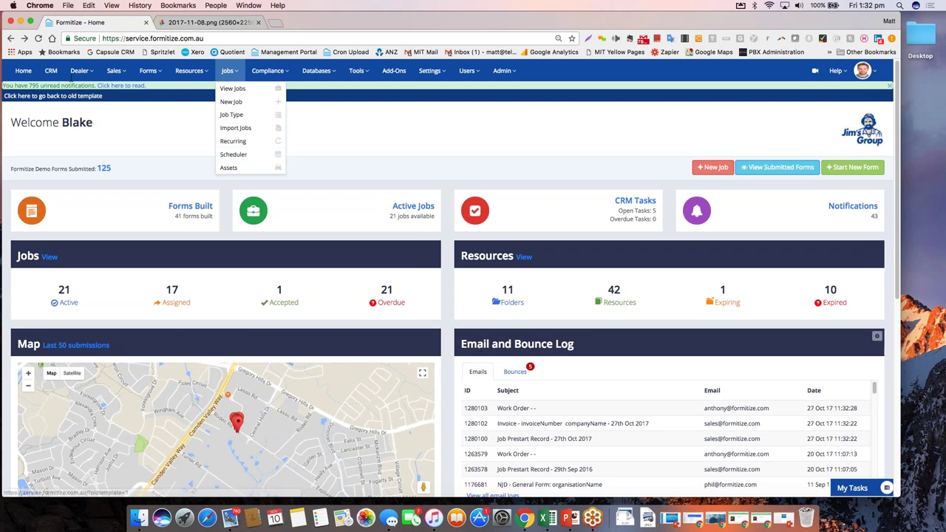
pyautogui.click(32, 64)
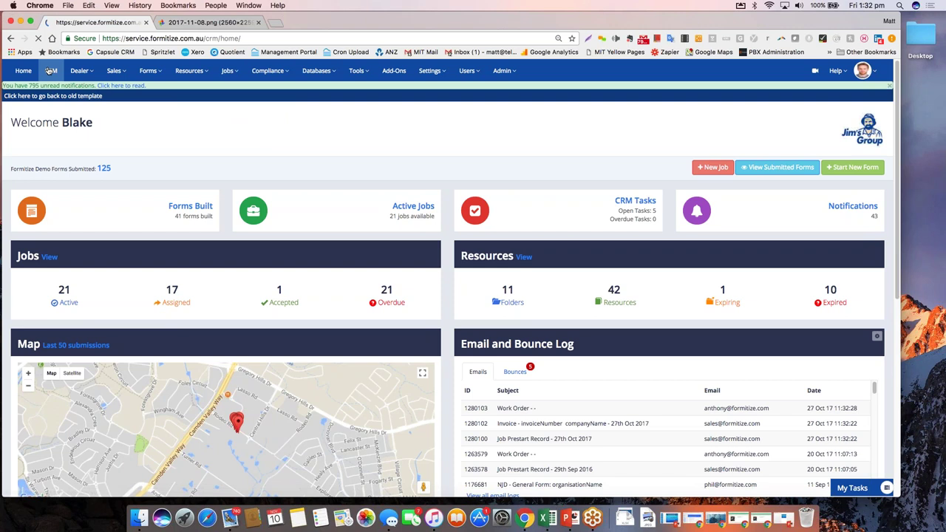
pyautogui.click(50, 70)
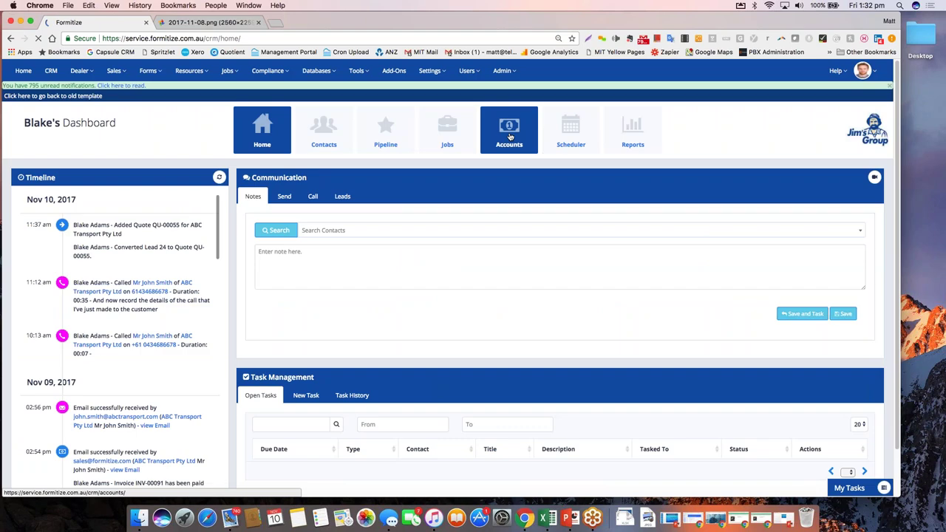
pyautogui.click(570, 130)
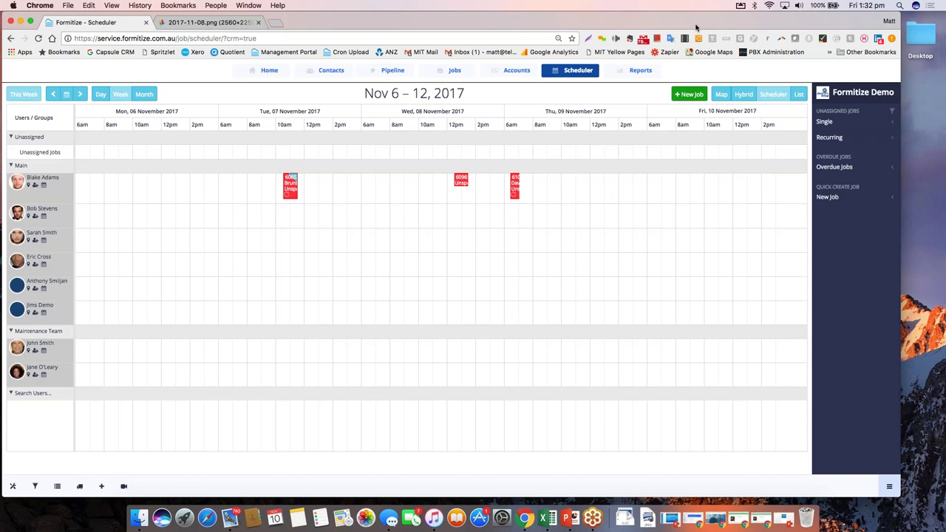
pyautogui.moveTo(695, 27); pyautogui.dragTo(698, 28)
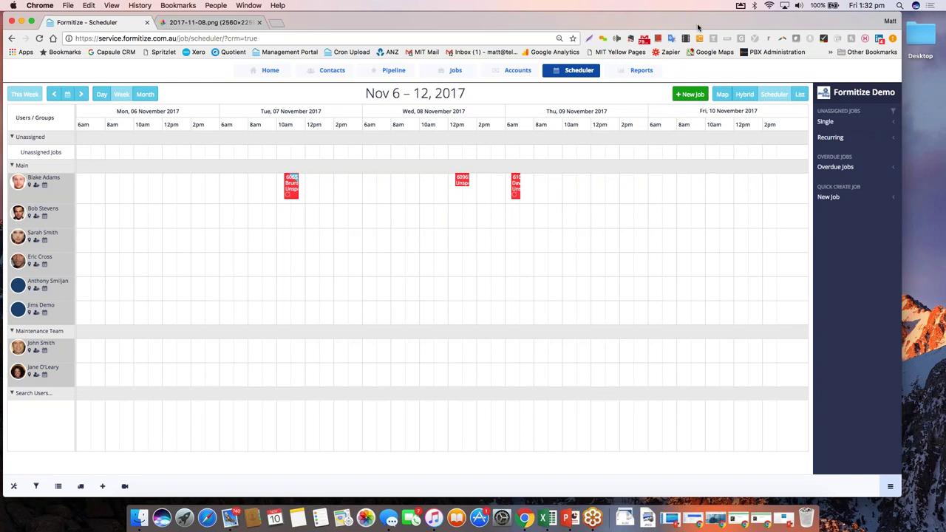
pyautogui.moveTo(697, 27); pyautogui.dragTo(698, 27)
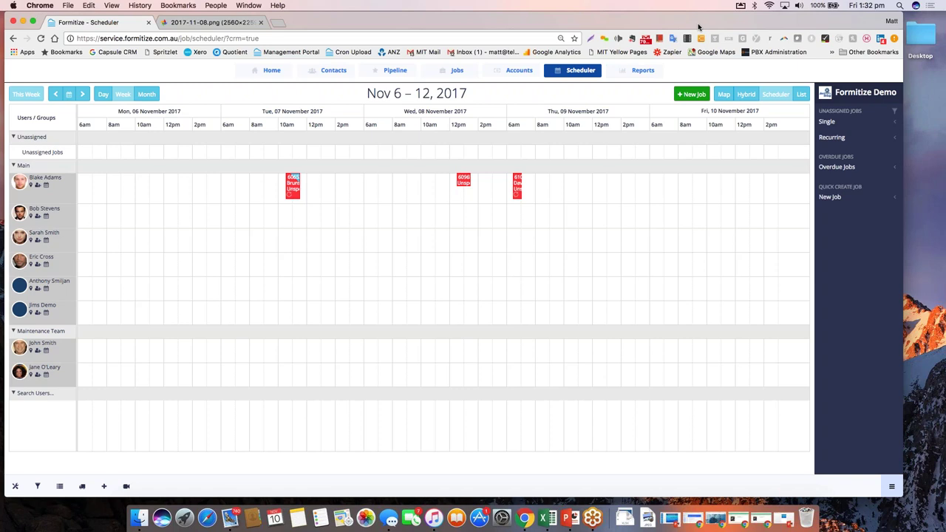
pyautogui.moveTo(699, 27); pyautogui.dragTo(704, 27)
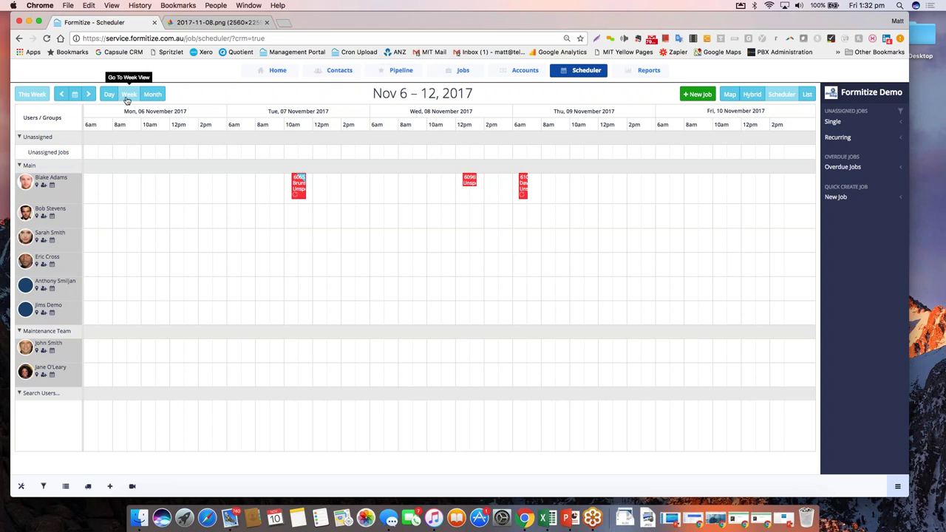
# Look at the scheduler's day view option and date picker, and close the picker without choosing a date.
pyautogui.click(108, 97)
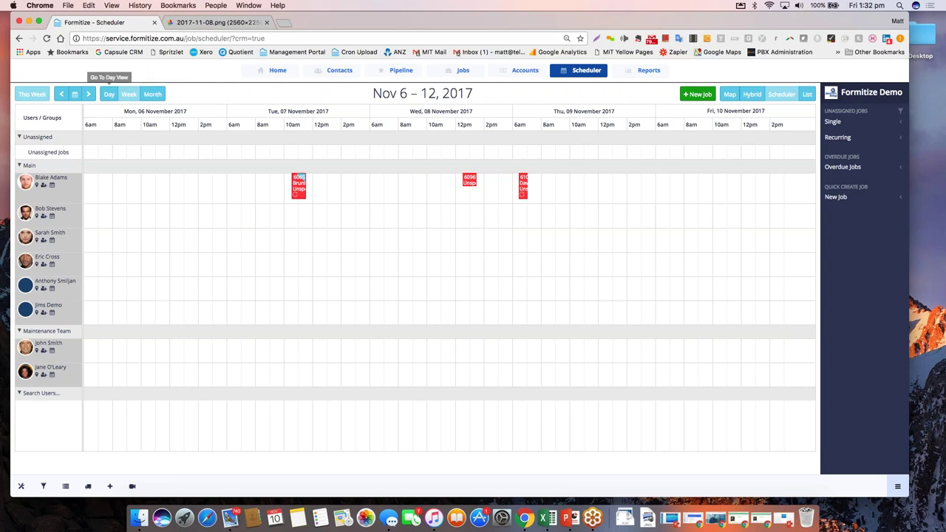
pyautogui.click(75, 96)
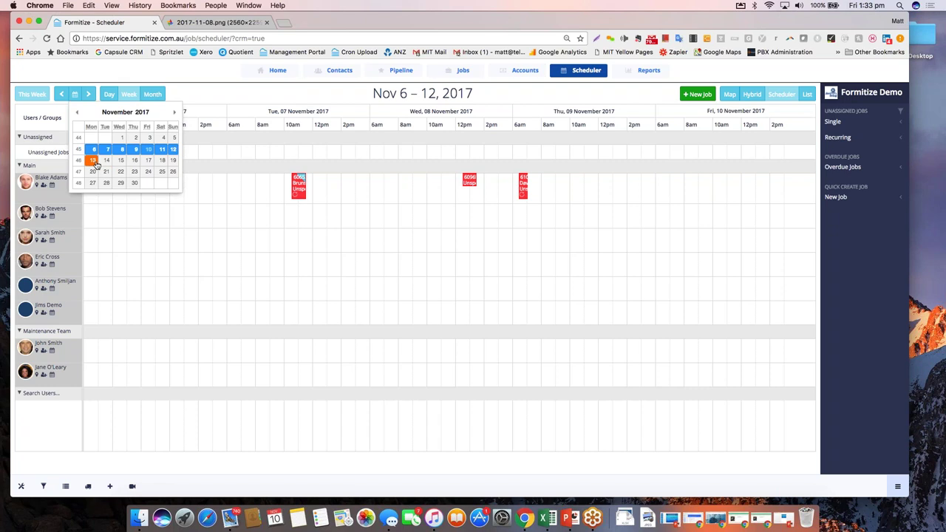
pyautogui.click(206, 93)
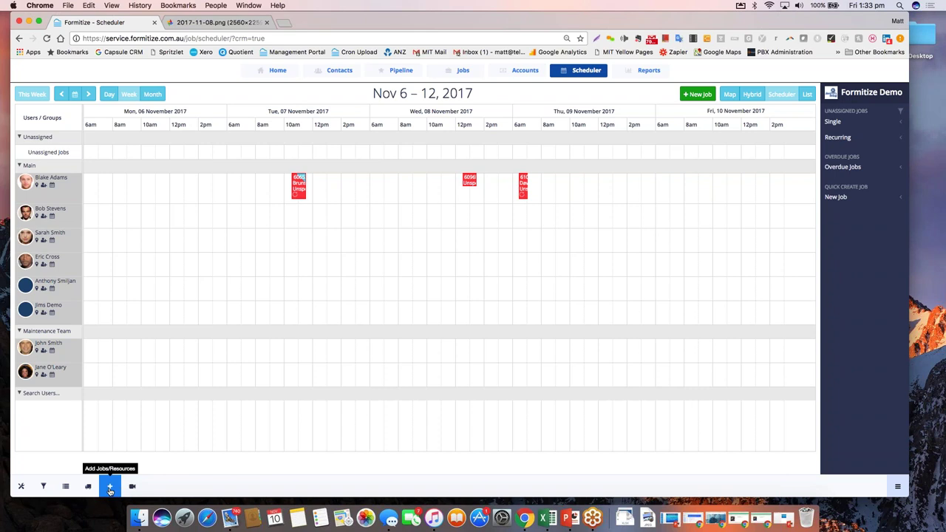
# Show the scheduler's options for adding jobs and resources, and display the list of colour-coded job types.
pyautogui.click(111, 488)
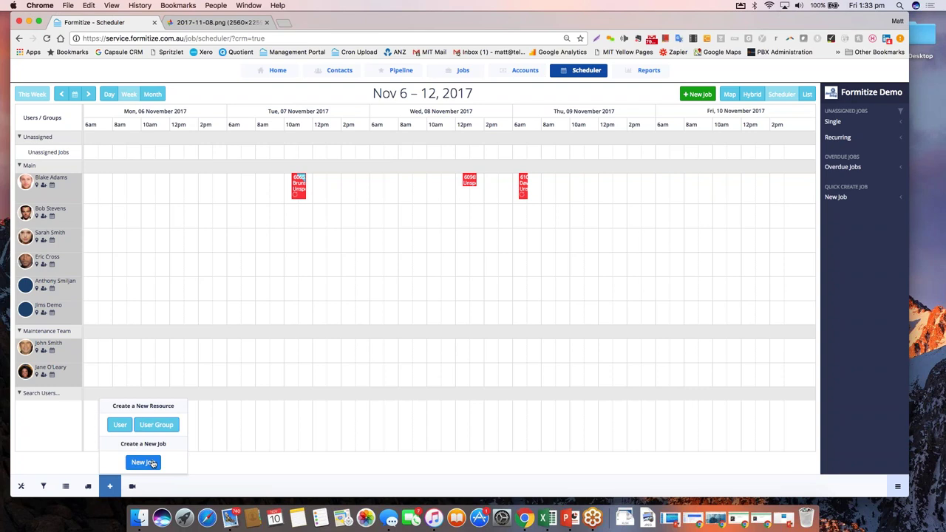
pyautogui.click(161, 488)
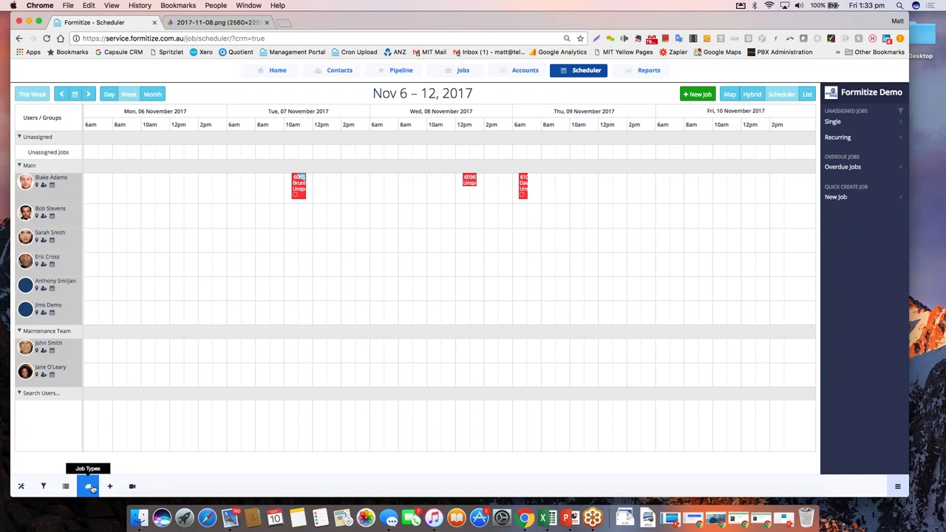
pyautogui.click(89, 487)
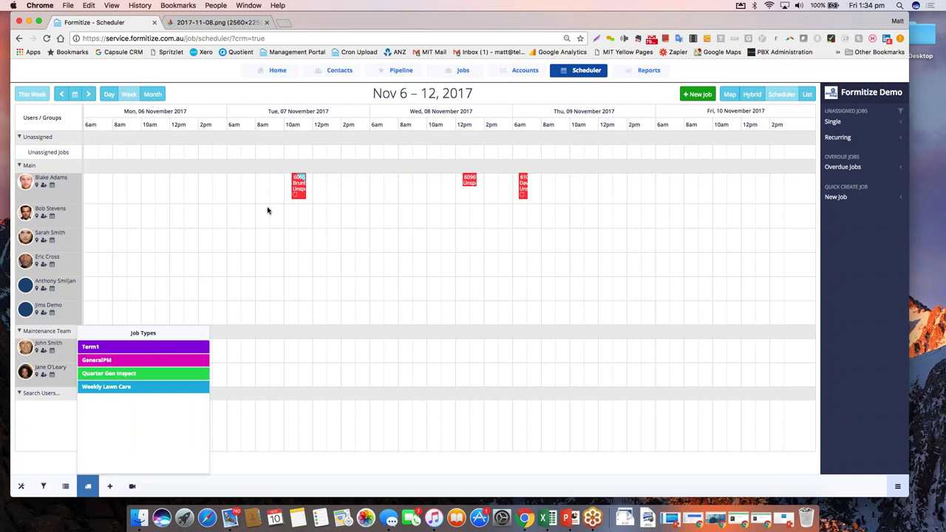
# Extend the Weekly Lawn Care job's start back to 6 November 03:45 pm and view its recurrence note and details.
pyautogui.moveTo(293, 184); pyautogui.dragTo(223, 183)
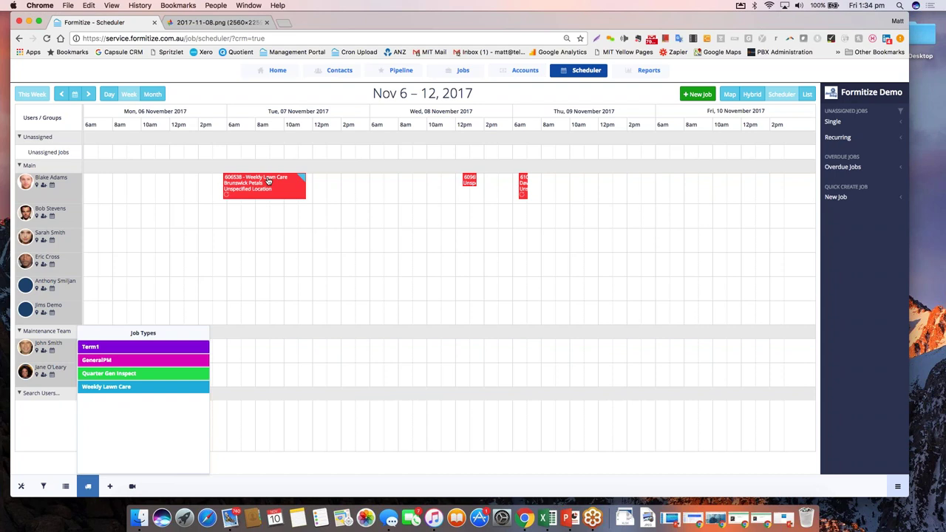
pyautogui.moveTo(272, 187)
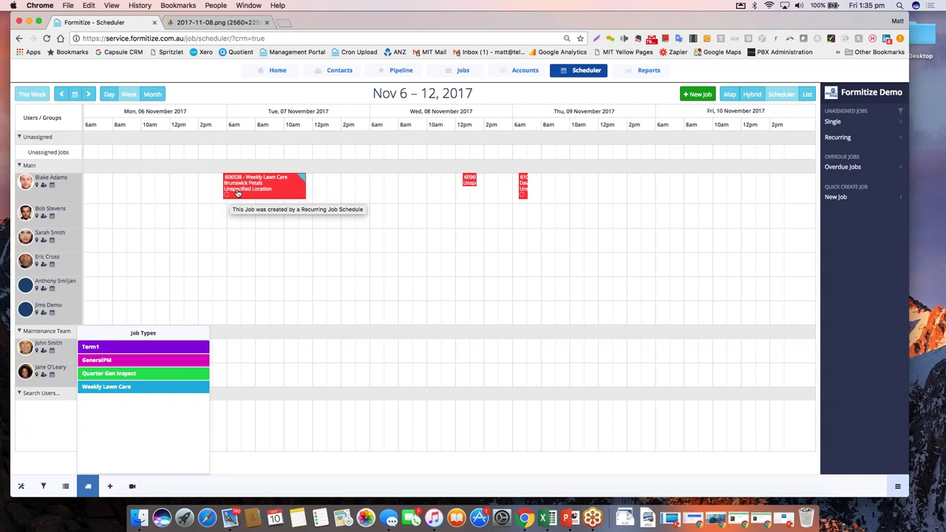
pyautogui.moveTo(253, 184)
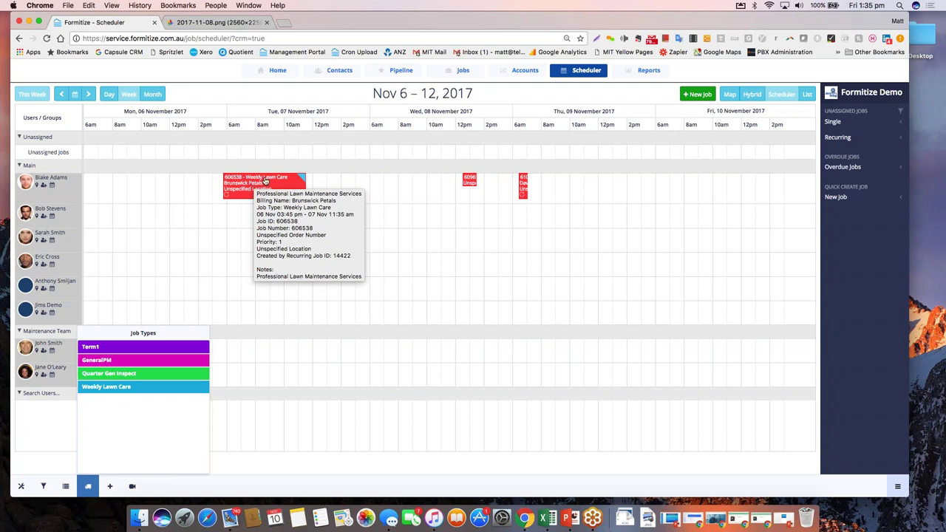
# Display the job status colours and move the New Job on Wednesday 8 November into the Unassigned Jobs row.
pyautogui.click(66, 487)
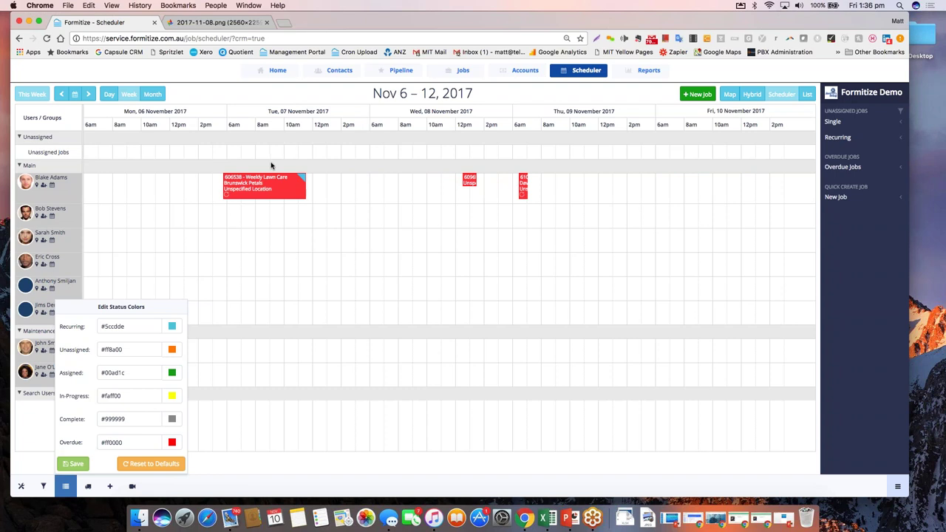
pyautogui.moveTo(464, 179); pyautogui.dragTo(471, 159)
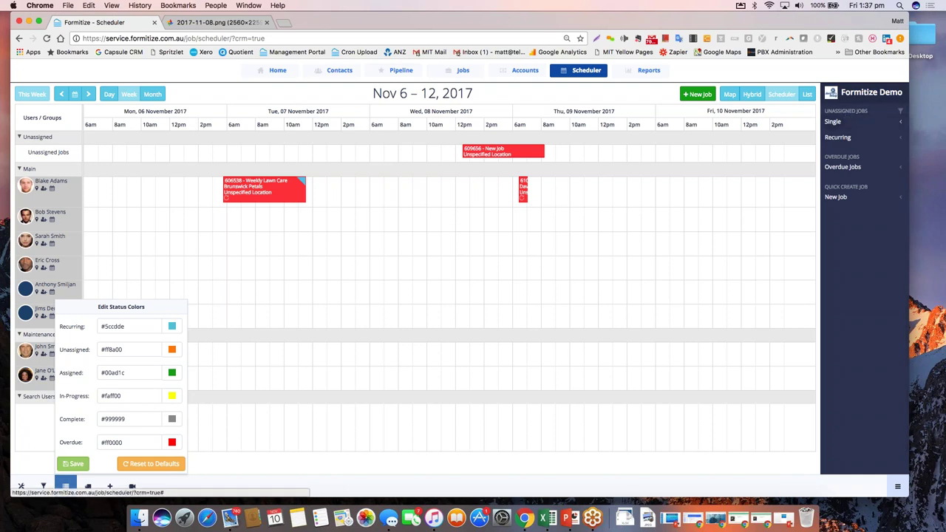
# Check the single and recurring unassigned job lists, and assign the New Job to the third user in the Main group.
pyautogui.click(843, 123)
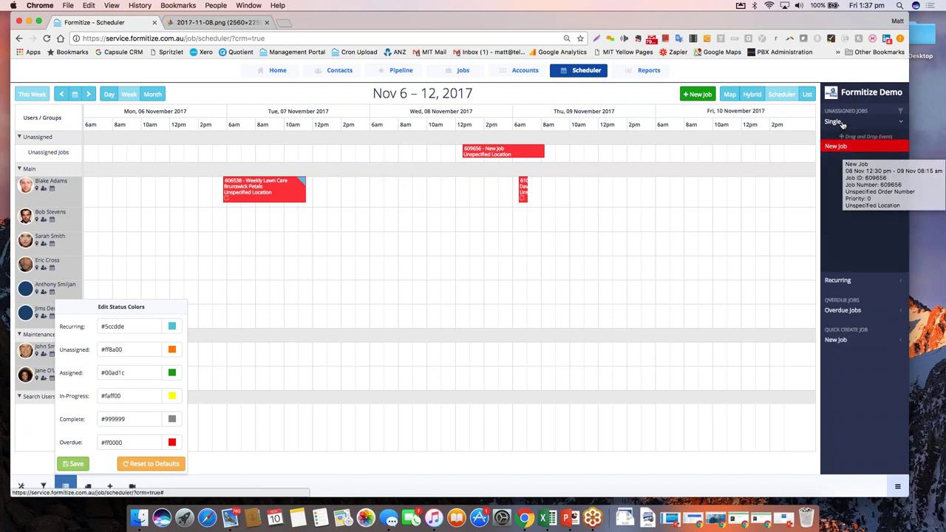
pyautogui.click(842, 123)
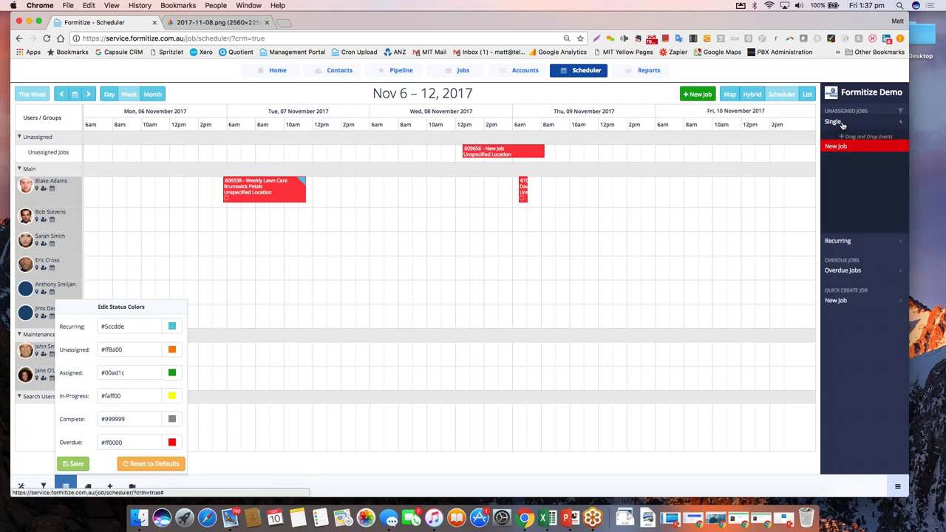
pyautogui.click(844, 137)
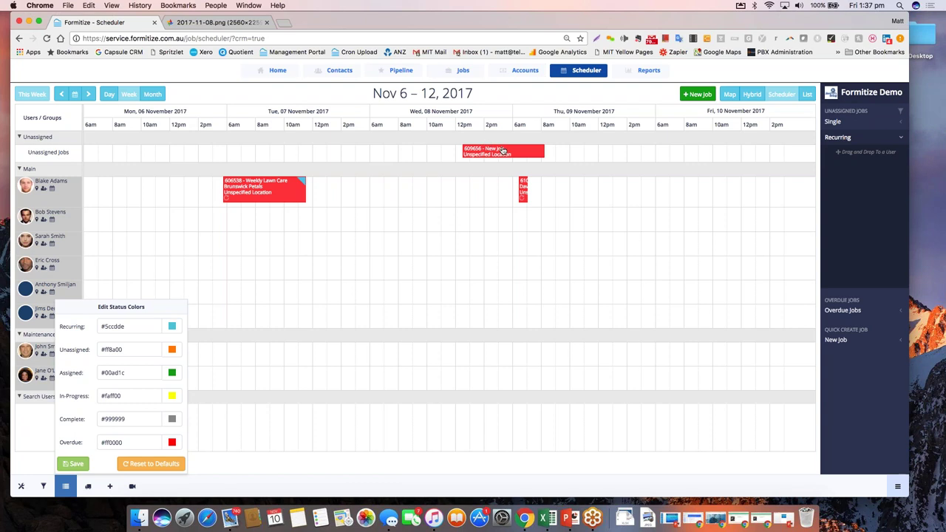
pyautogui.moveTo(501, 150); pyautogui.dragTo(497, 240)
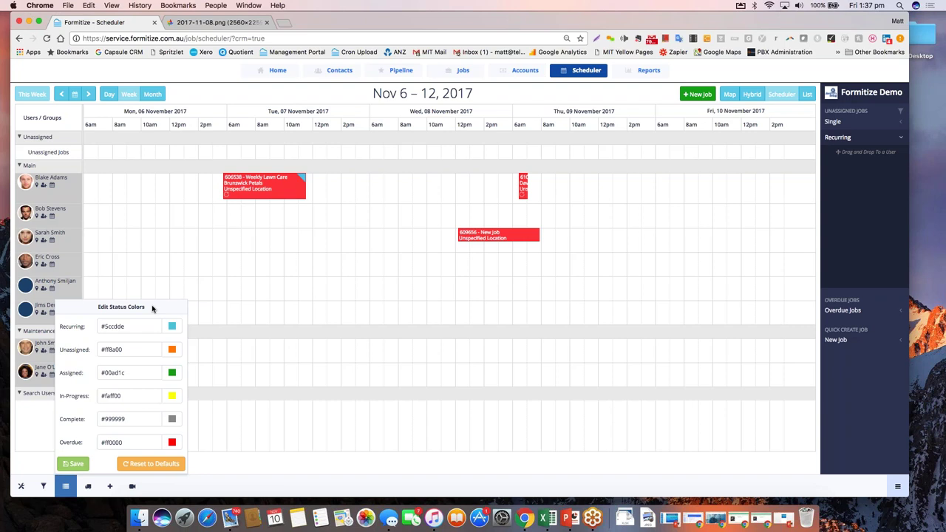
# Open the scheduler display settings and adjust the business hours to 7:00 - 16:00 without applying them.
pyautogui.click(23, 487)
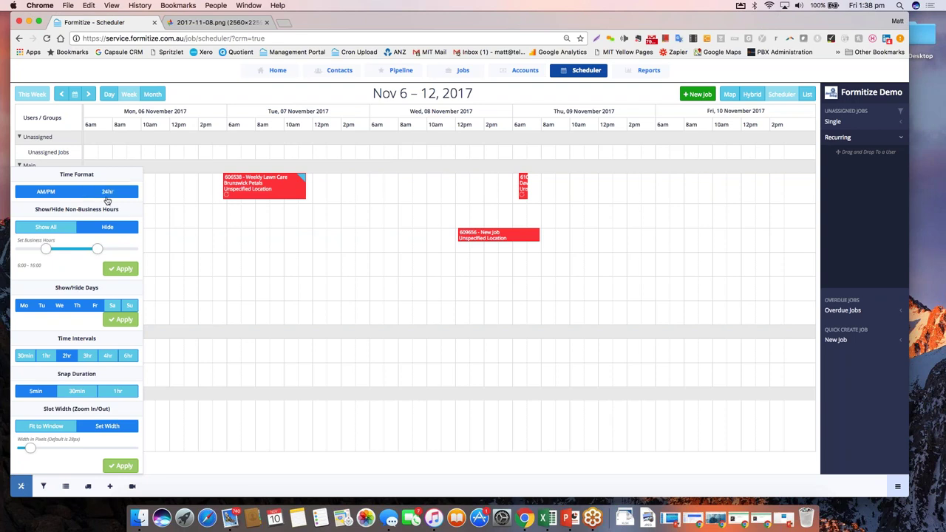
pyautogui.moveTo(49, 250)
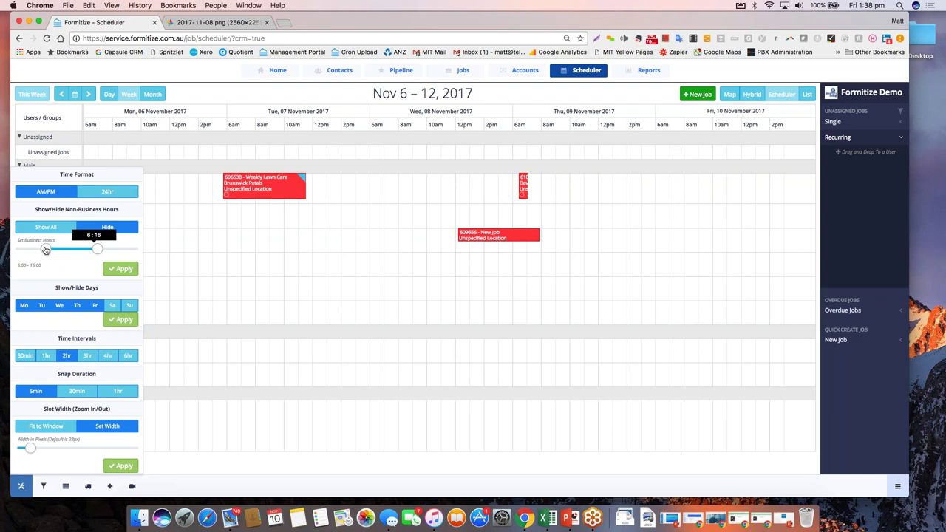
pyautogui.moveTo(45, 250); pyautogui.dragTo(34, 252)
pyautogui.moveTo(35, 252); pyautogui.dragTo(50, 250)
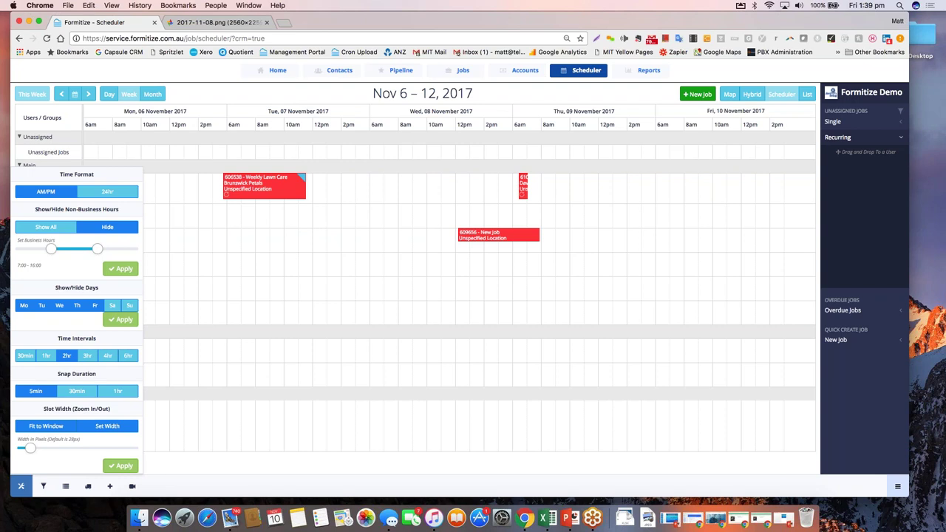
# Show the scheduler filters for user groups, users and unassigned jobs, and close them.
pyautogui.click(44, 486)
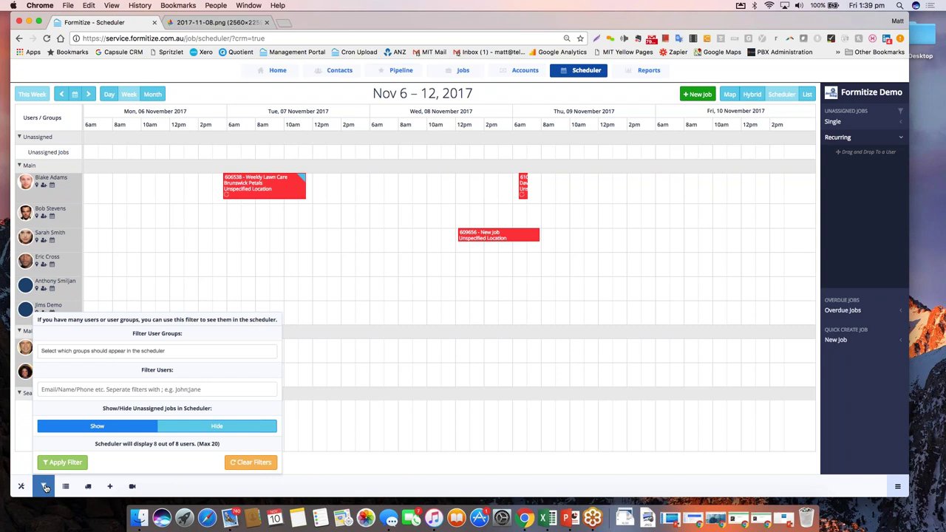
pyautogui.click(45, 486)
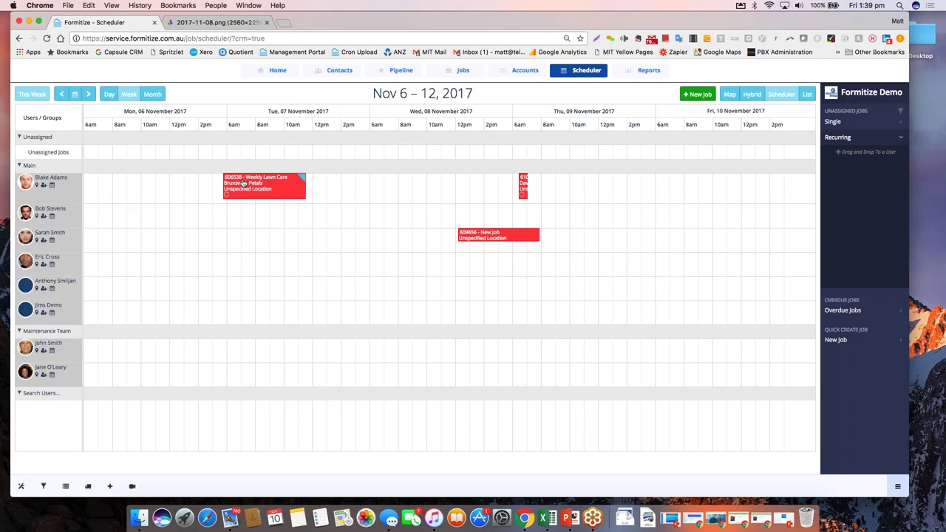
# Add the second and fifth users of the Main group to the Weekly Lawn Care job as additional assignees.
pyautogui.moveTo(243, 183)
pyautogui.moveTo(167, 197); pyautogui.dragTo(267, 191)
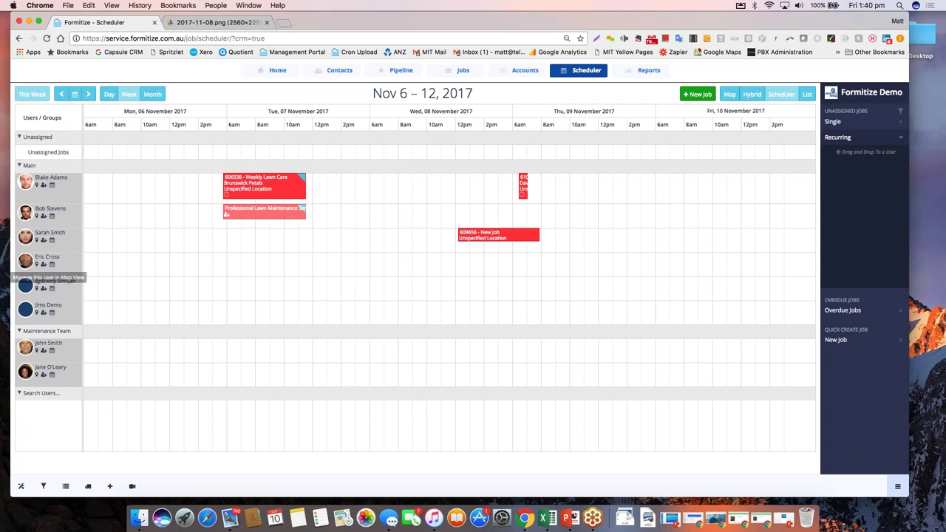
pyautogui.moveTo(42, 288); pyautogui.dragTo(302, 186)
# Move the Weekly Lawn Care job so that it ends just before 2pm on Tuesday 7 November.
pyautogui.moveTo(304, 185)
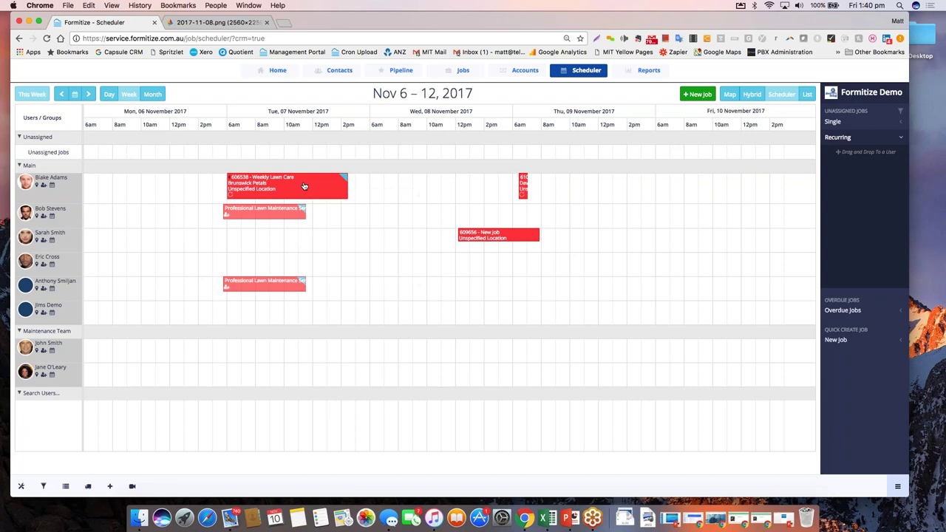
pyautogui.moveTo(304, 185); pyautogui.dragTo(294, 185)
pyautogui.moveTo(294, 185)
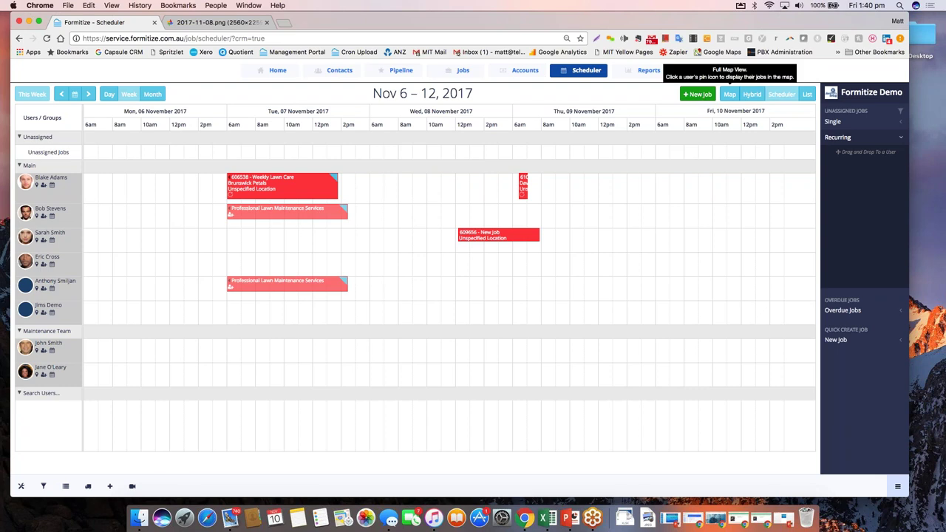
# View the first Main group user's jobs in the Hybrid map layout, and switch to the jobs list.
pyautogui.click(751, 94)
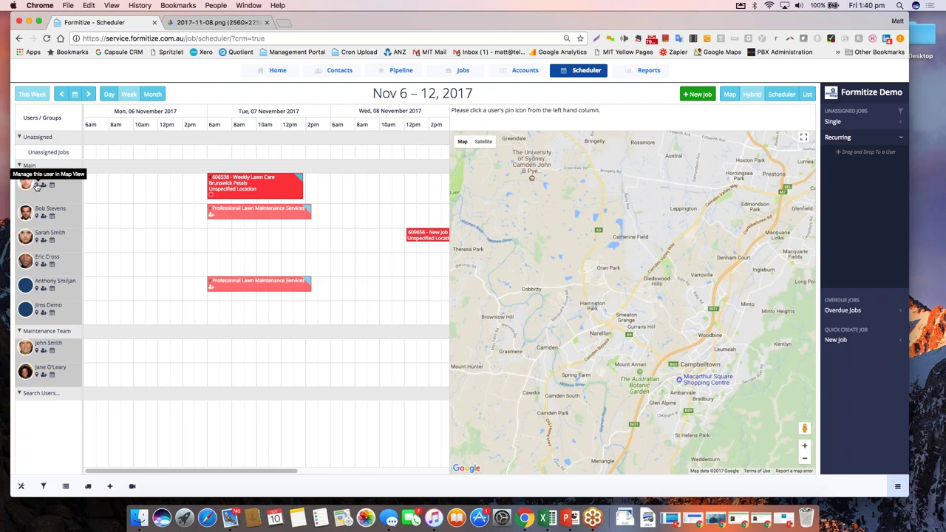
pyautogui.click(36, 186)
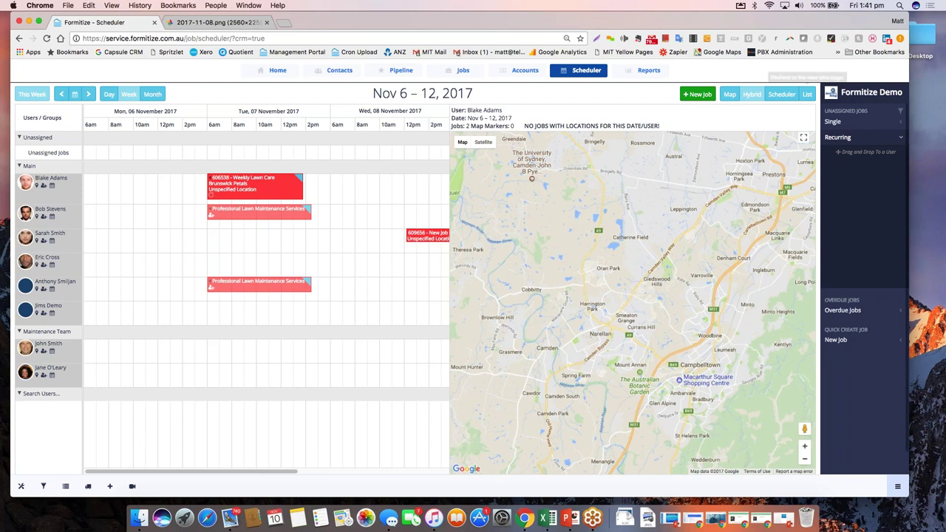
pyautogui.click(808, 96)
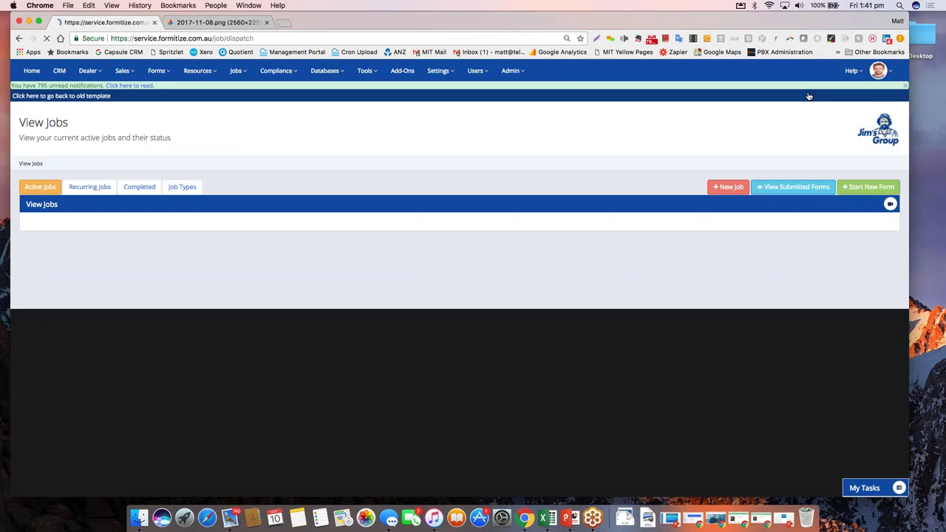
# Look through the active jobs and find the Quarterly General Maintenance Inspection due 25 October 2017 at 06:00 in the scheduler.
pyautogui.scroll(-2, 901, 198)
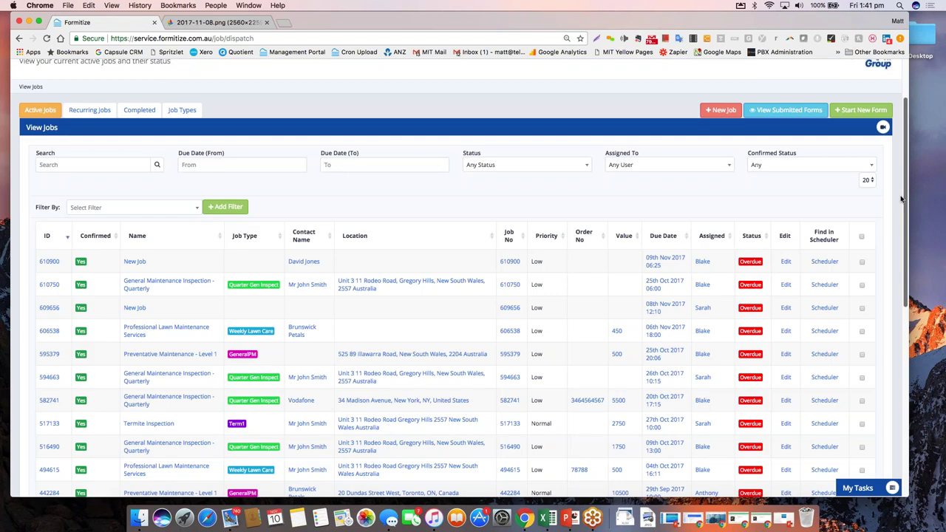
pyautogui.moveTo(901, 198); pyautogui.dragTo(903, 278)
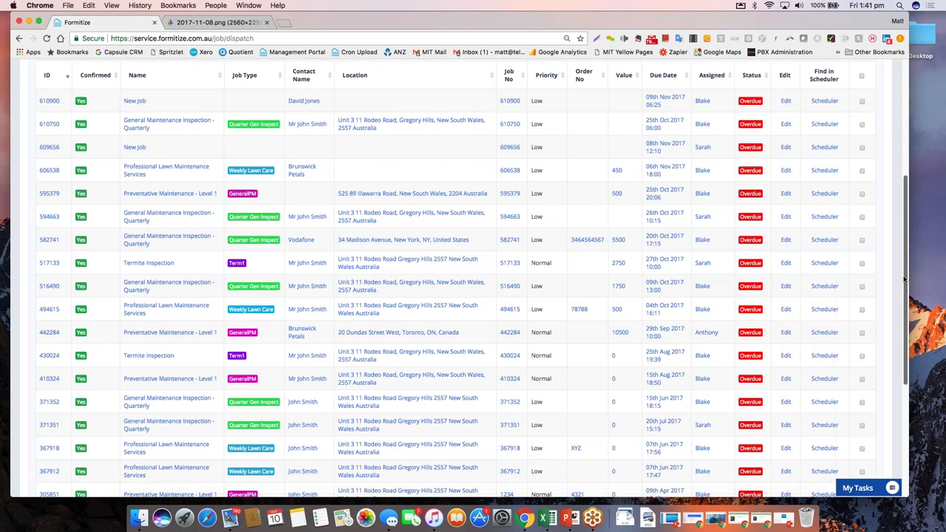
pyautogui.moveTo(903, 278); pyautogui.dragTo(900, 289)
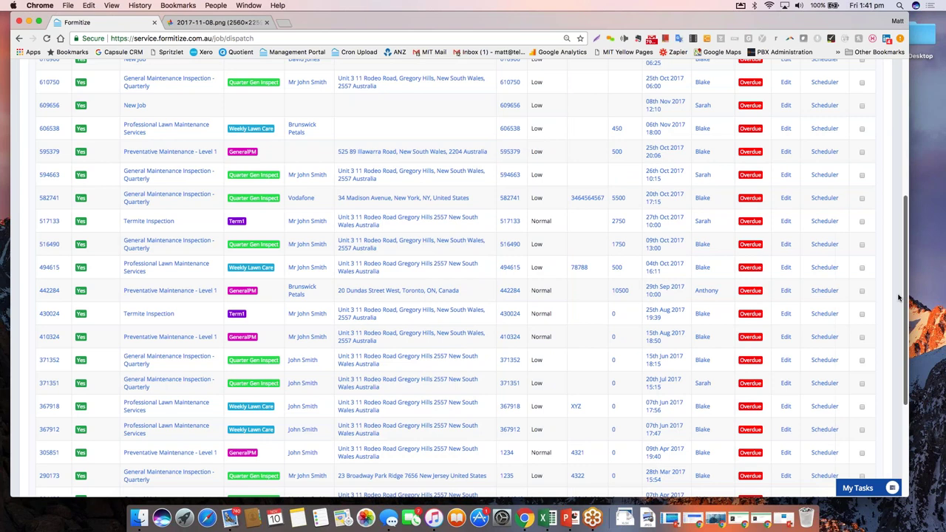
pyautogui.scroll(3, 43, 172)
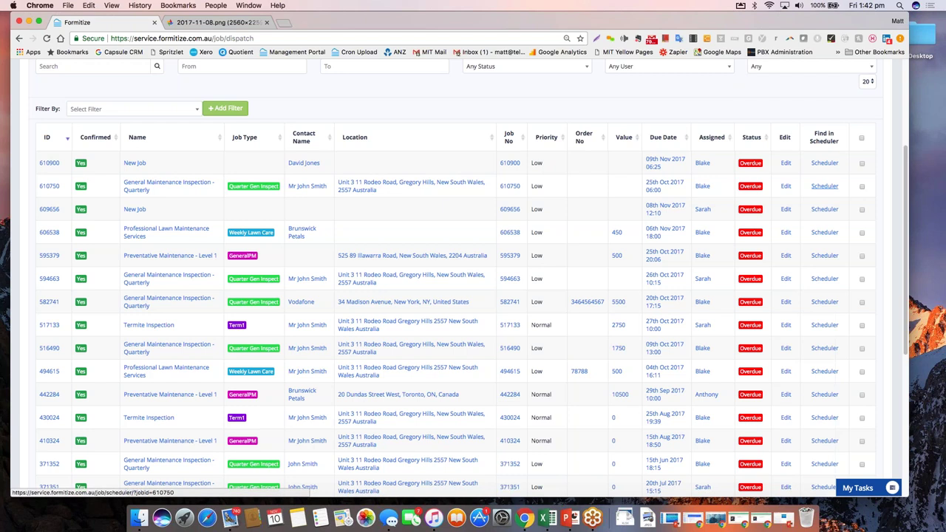
pyautogui.click(824, 185)
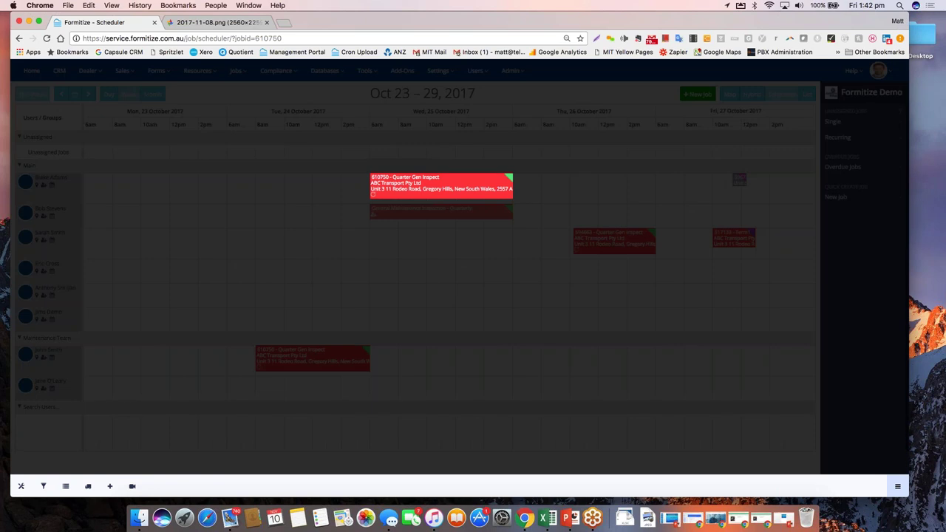
pyautogui.moveTo(499, 200)
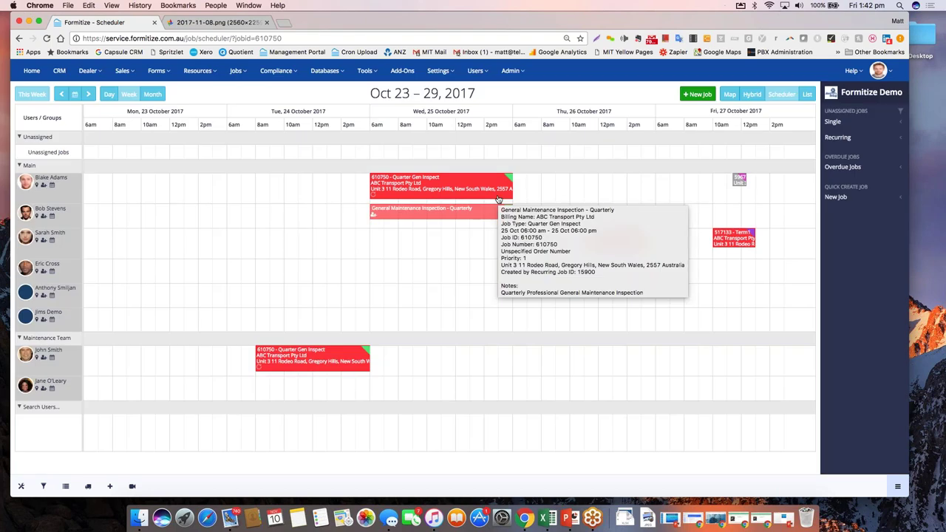
# Return from the scheduler to the list of active jobs.
pyautogui.click(807, 94)
pyautogui.scroll(-1, 902, 199)
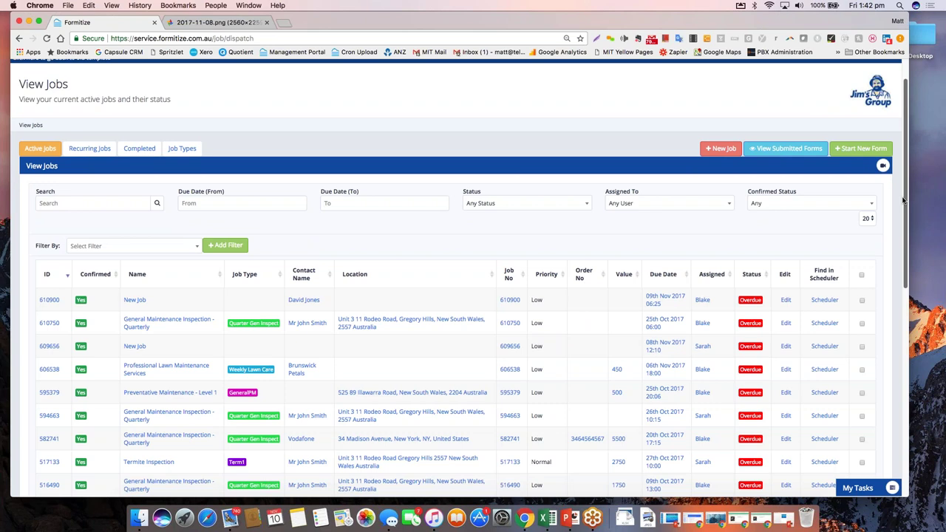
pyautogui.scroll(1, 902, 199)
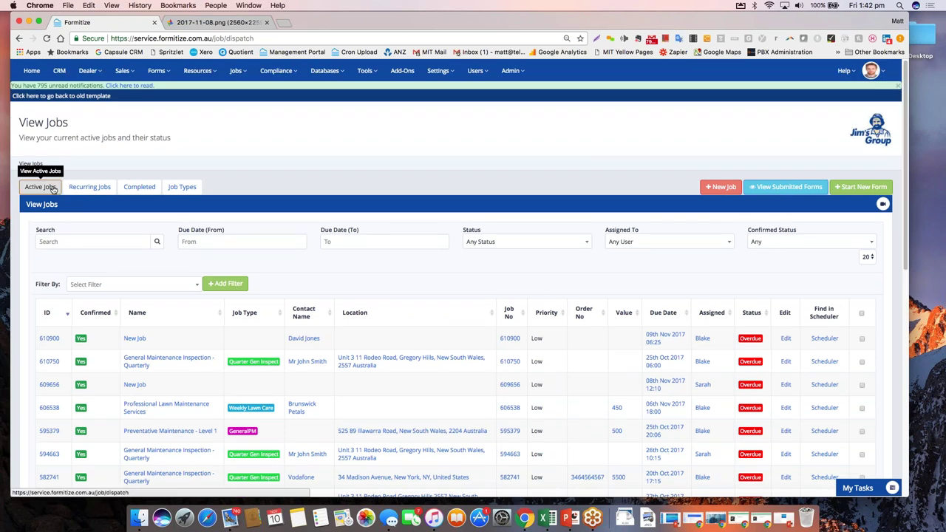
# Show the recurring jobs and examine their job types, interval types, frequencies, next dates and assignees.
pyautogui.click(94, 189)
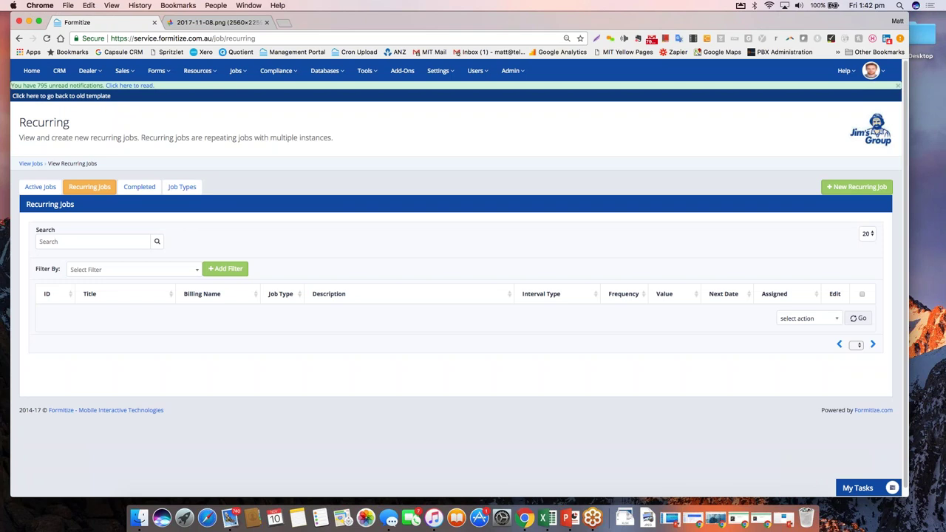
pyautogui.scroll(-1, 901, 215)
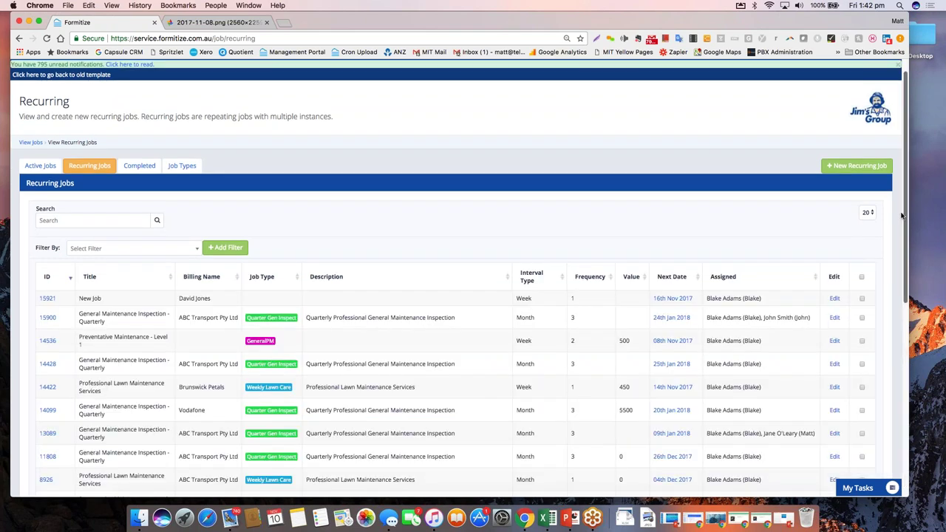
pyautogui.scroll(-1, 906, 223)
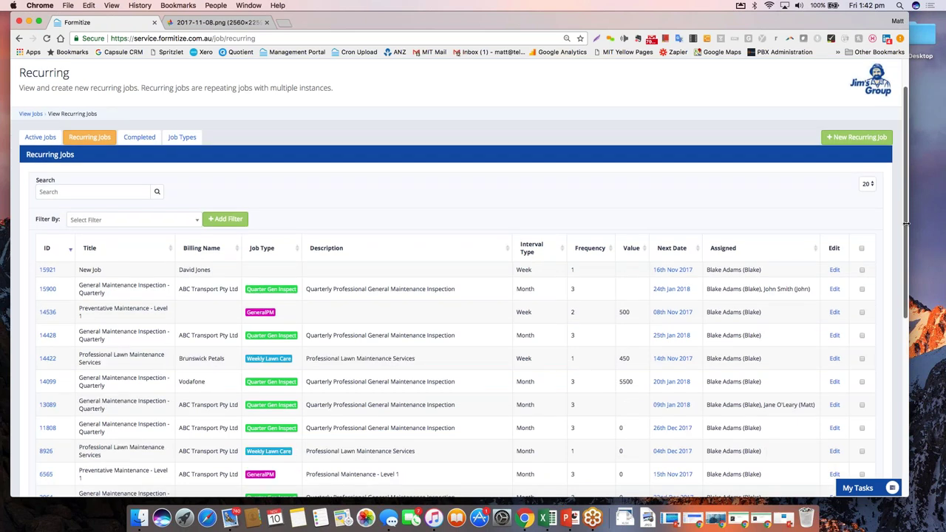
pyautogui.scroll(-1, 906, 223)
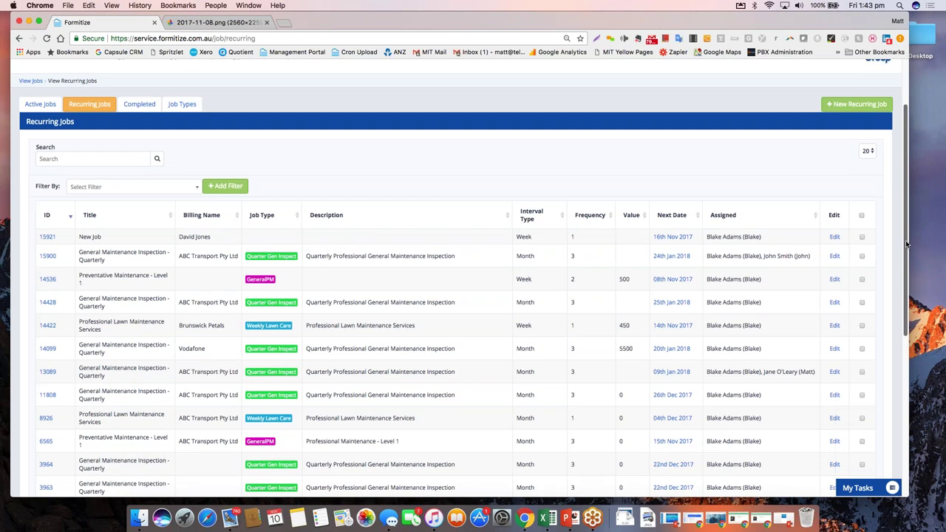
pyautogui.scroll(1, 906, 244)
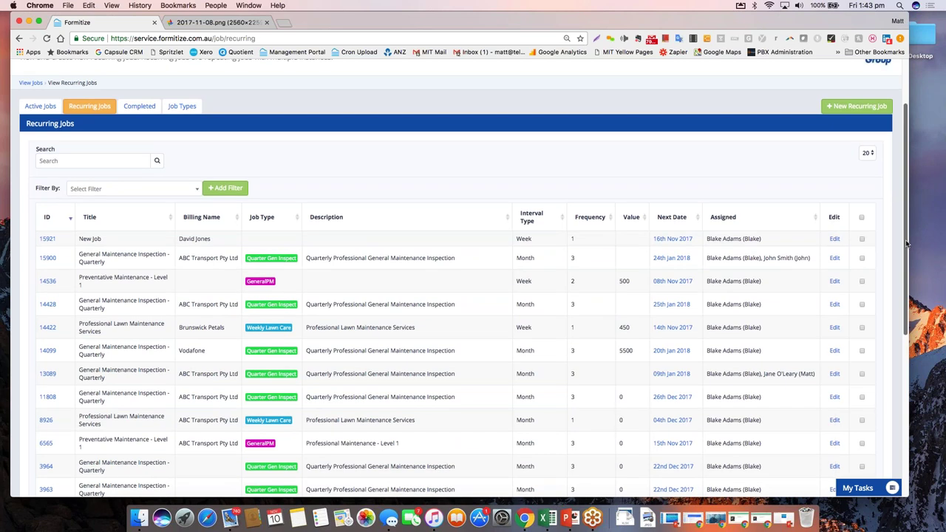
pyautogui.scroll(-1, 906, 244)
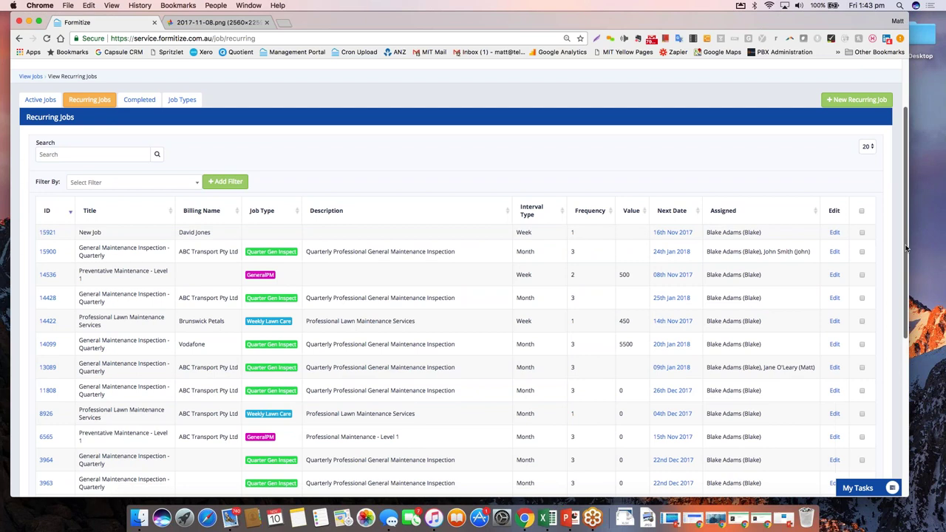
pyautogui.moveTo(906, 248); pyautogui.dragTo(907, 264)
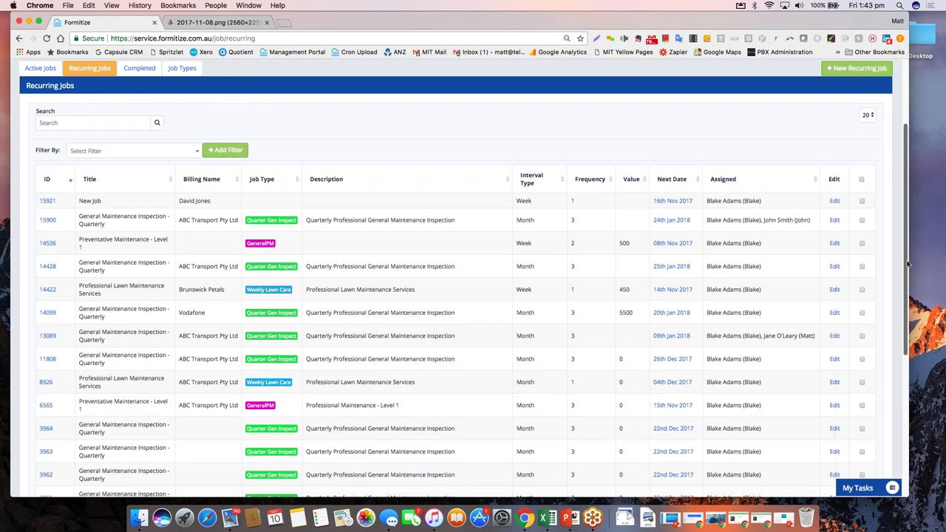
pyautogui.moveTo(908, 264); pyautogui.dragTo(909, 289)
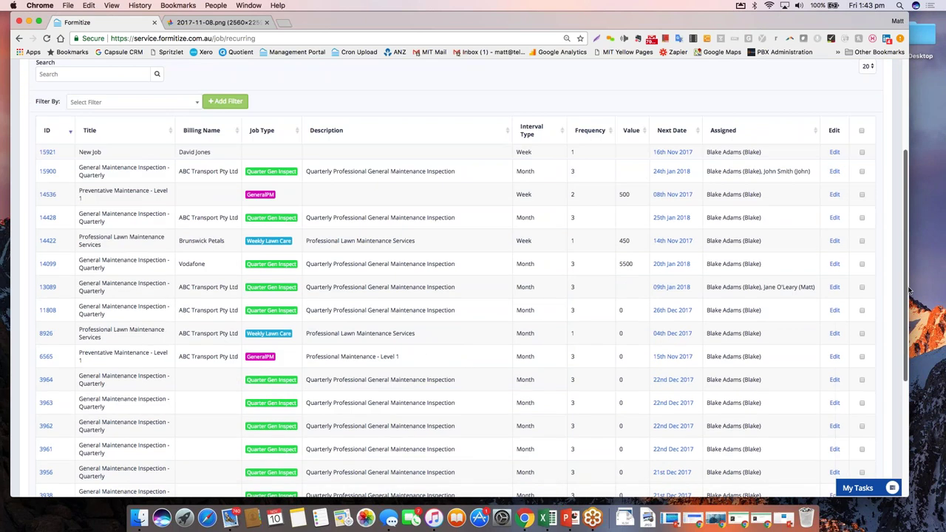
pyautogui.moveTo(909, 290); pyautogui.dragTo(909, 277)
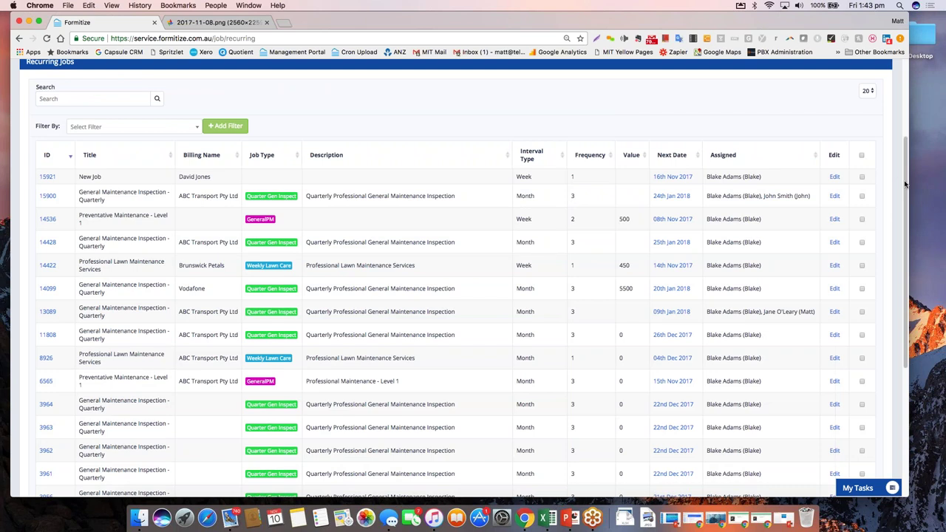
pyautogui.moveTo(904, 184); pyautogui.dragTo(905, 137)
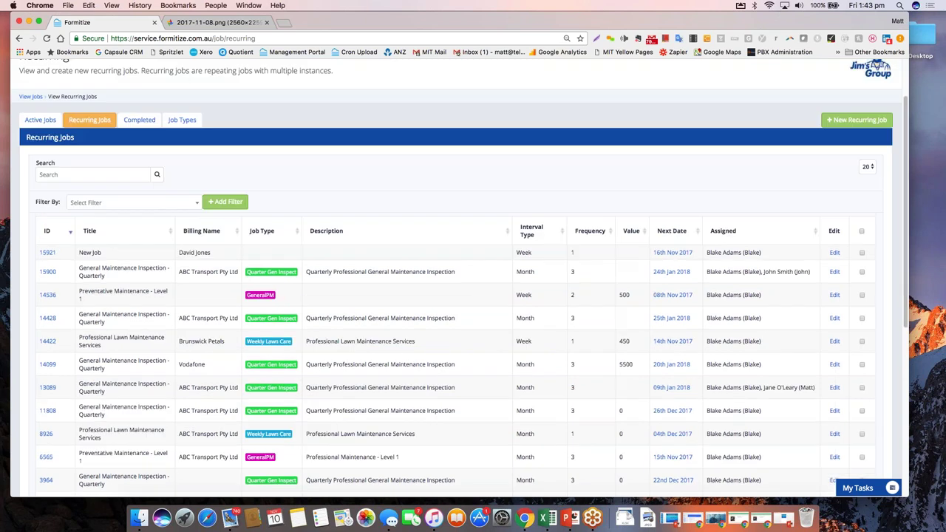
# Add an Interval Type filter to the recurring jobs and set it to Week.
pyautogui.click(193, 202)
pyautogui.moveTo(197, 254); pyautogui.dragTo(196, 284)
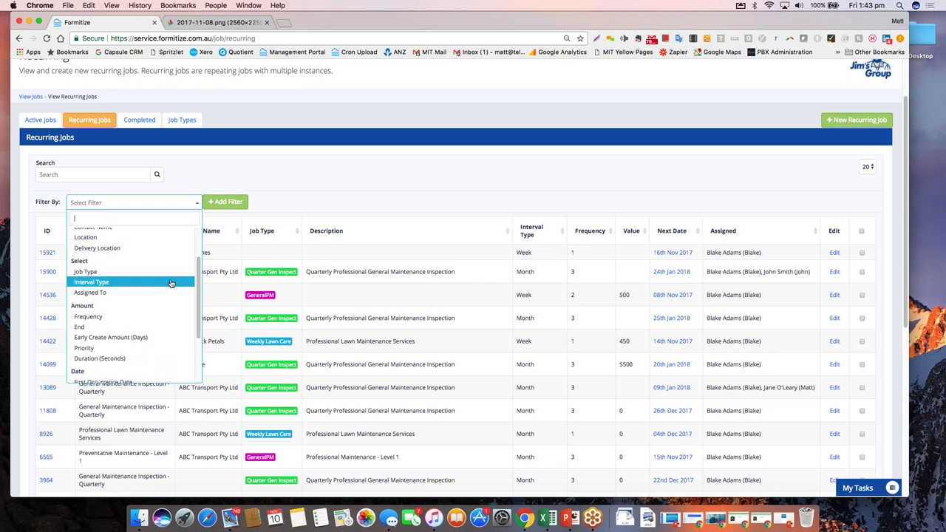
pyautogui.click(170, 282)
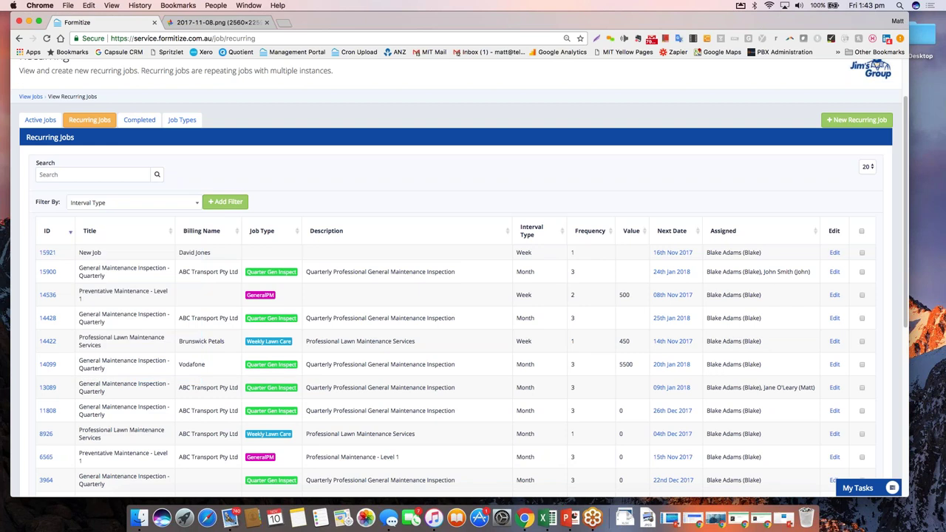
pyautogui.click(228, 207)
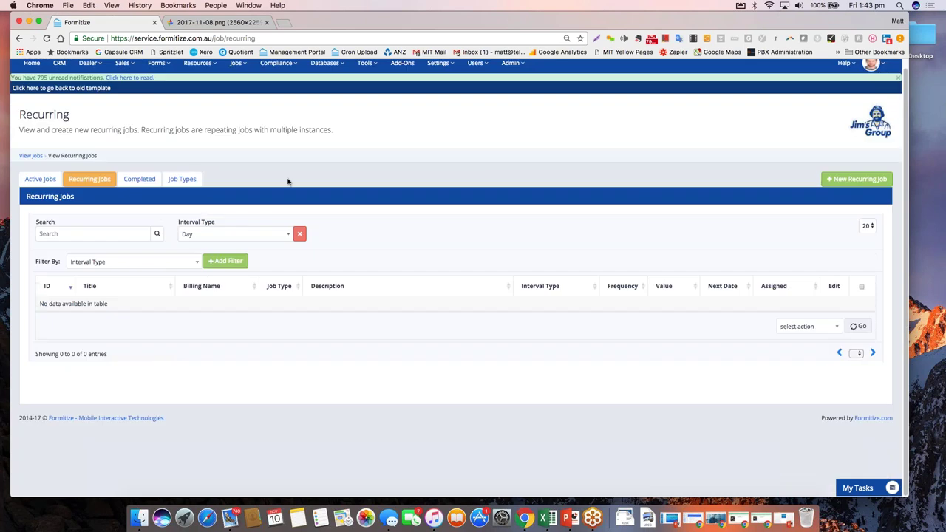
pyautogui.click(281, 234)
pyautogui.click(256, 277)
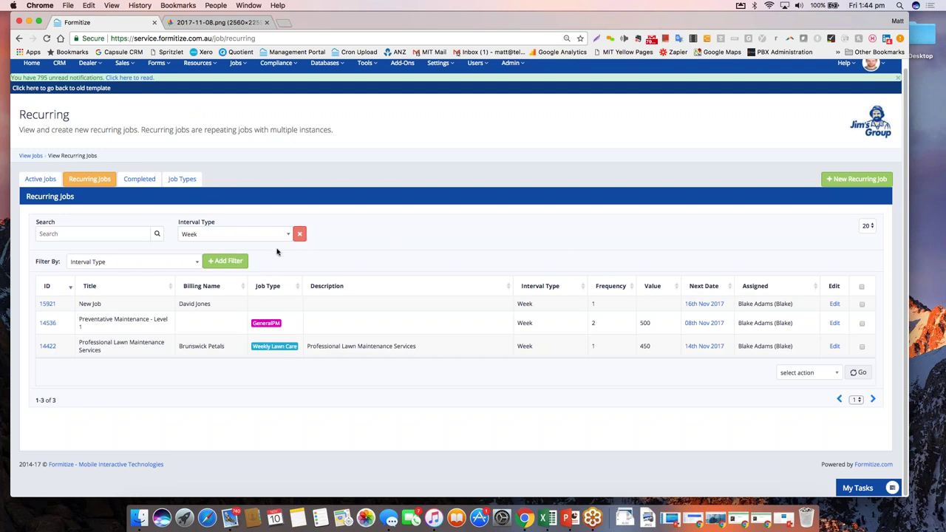
# Add a Frequency filter to the recurring jobs with a range from 1 to 1.
pyautogui.click(190, 263)
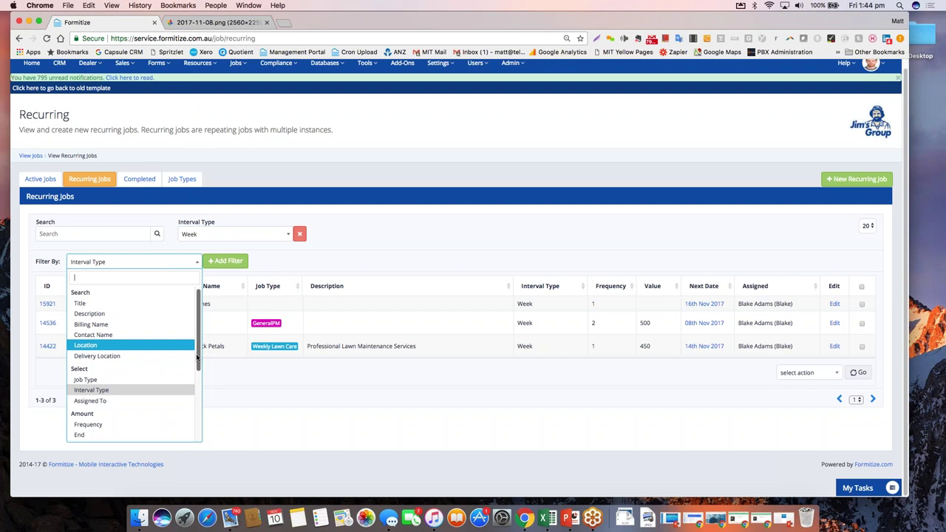
pyautogui.scroll(-1, 148, 384)
pyautogui.click(150, 403)
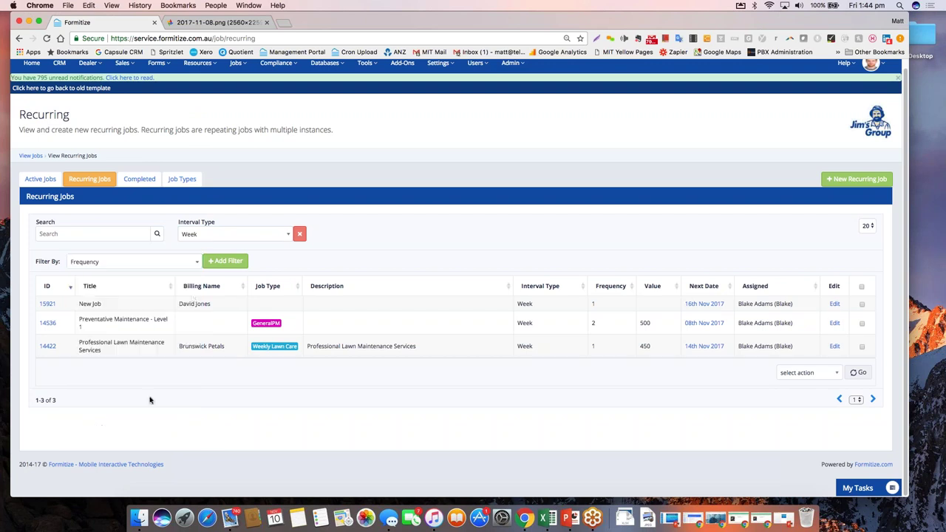
pyautogui.click(225, 261)
pyautogui.click(200, 261)
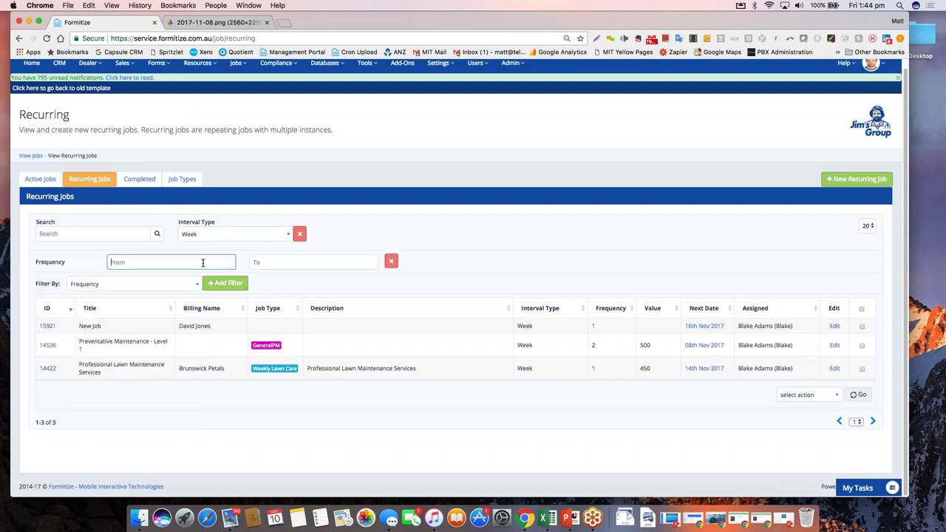
pyautogui.write('1')
pyautogui.click(283, 261)
pyautogui.write('1')
pyautogui.click(468, 235)
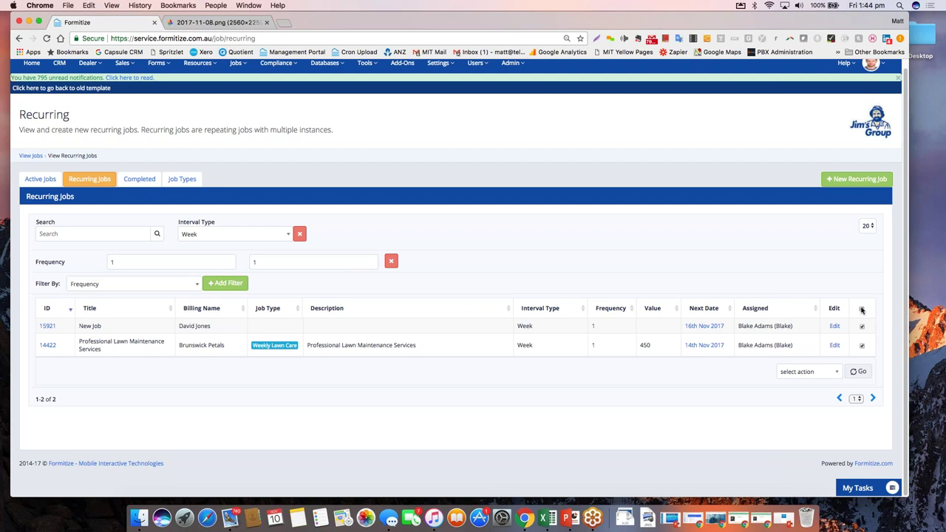
# Select all the filtered recurring jobs and set up a Change Frequency bulk action with interval frequency 2, without running it.
pyautogui.click(838, 374)
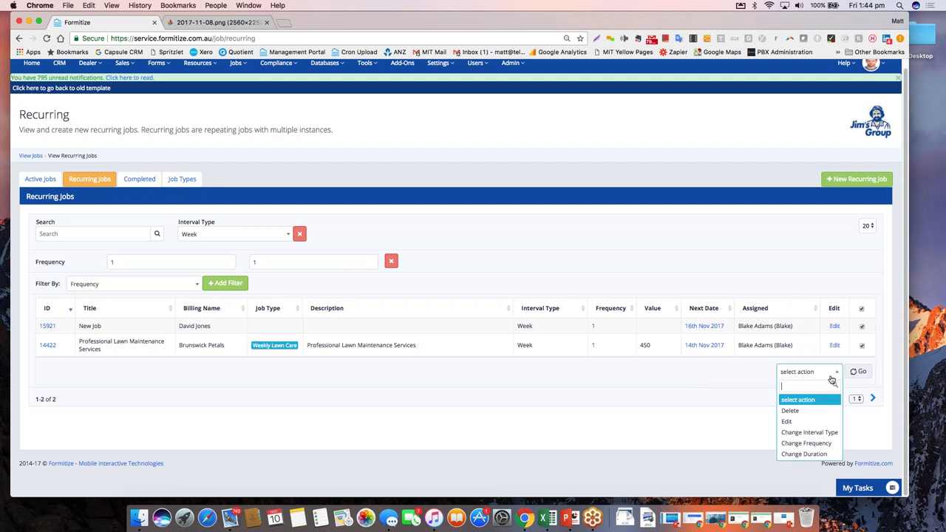
pyautogui.click(818, 443)
pyautogui.click(830, 397)
pyautogui.write('2')
pyautogui.click(752, 412)
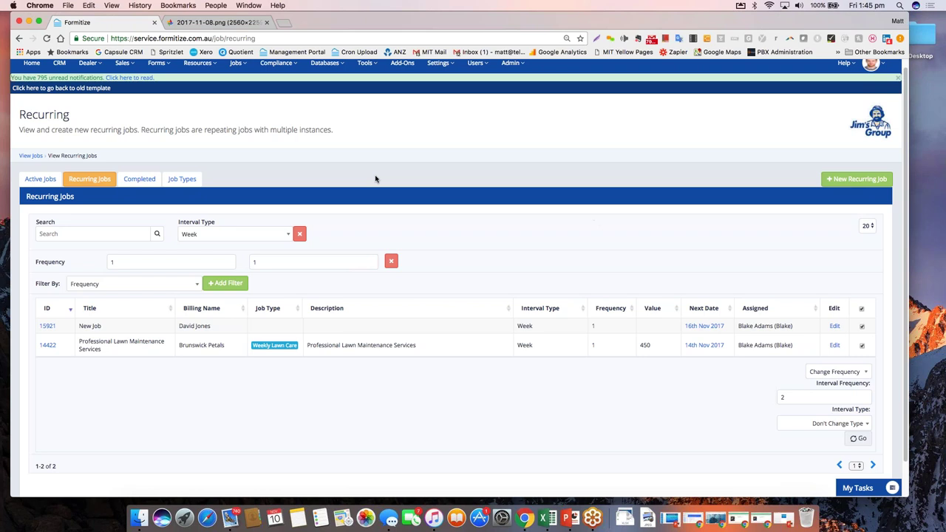
# Go back to the active jobs and look at the options of the Assigned To and Confirmed Status filters.
pyautogui.click(41, 180)
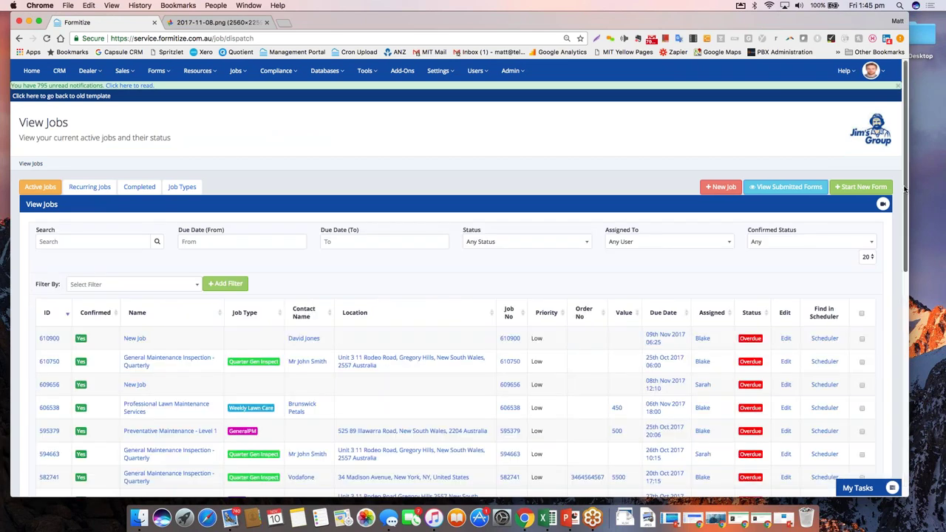
pyautogui.scroll(-1, 893, 201)
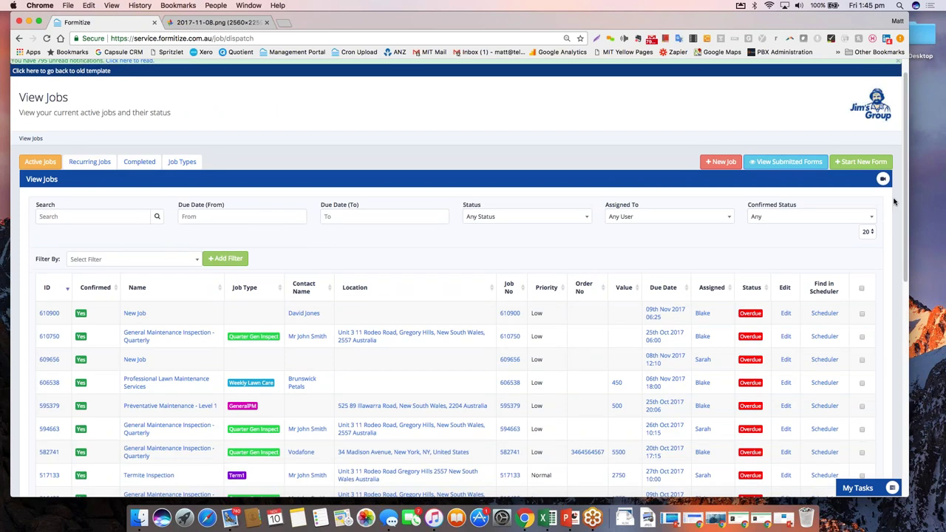
pyautogui.scroll(-1, 893, 201)
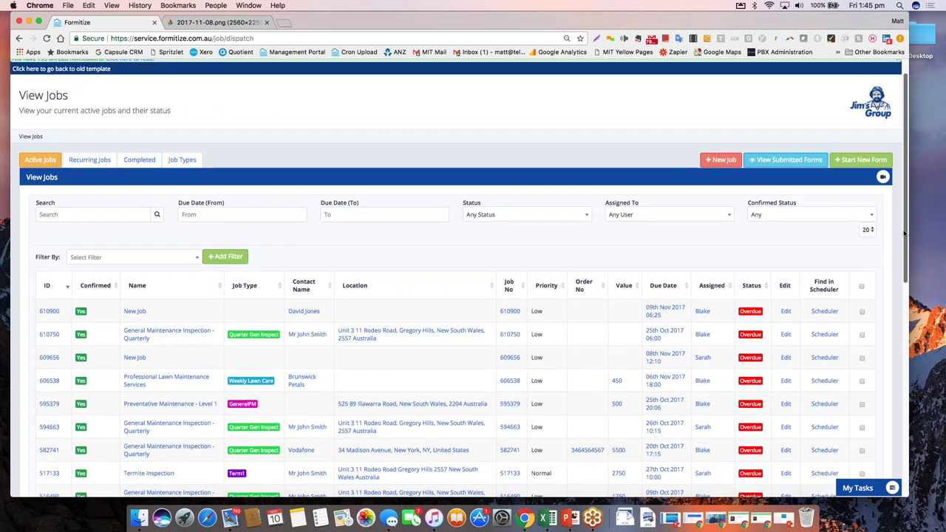
pyautogui.scroll(-3, 903, 234)
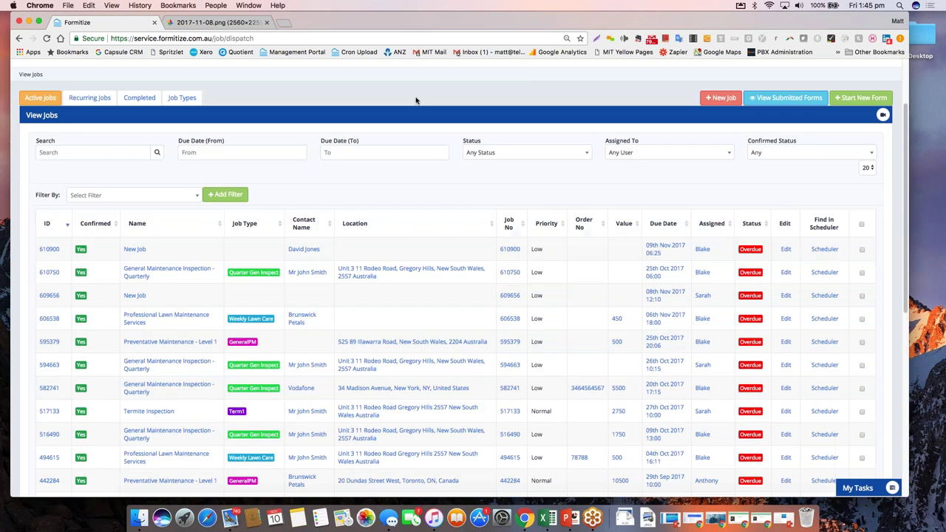
pyautogui.click(665, 152)
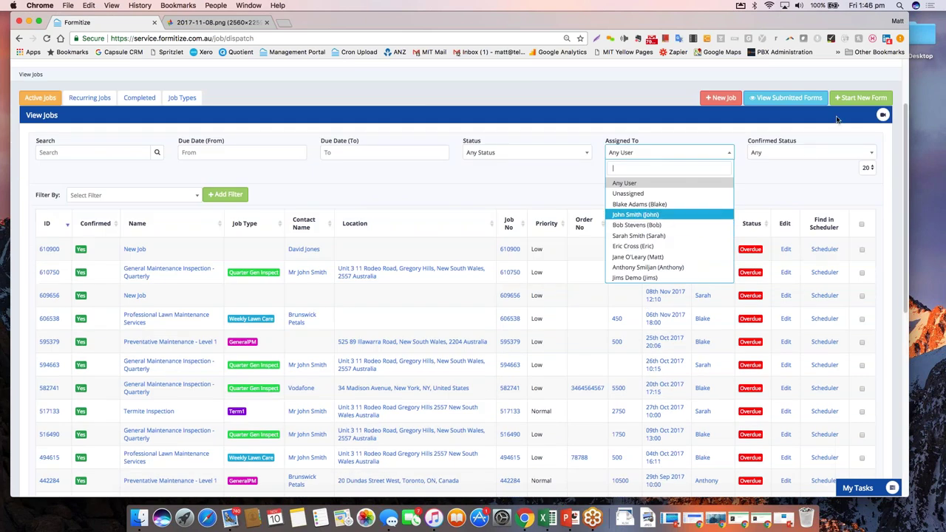
pyautogui.click(808, 153)
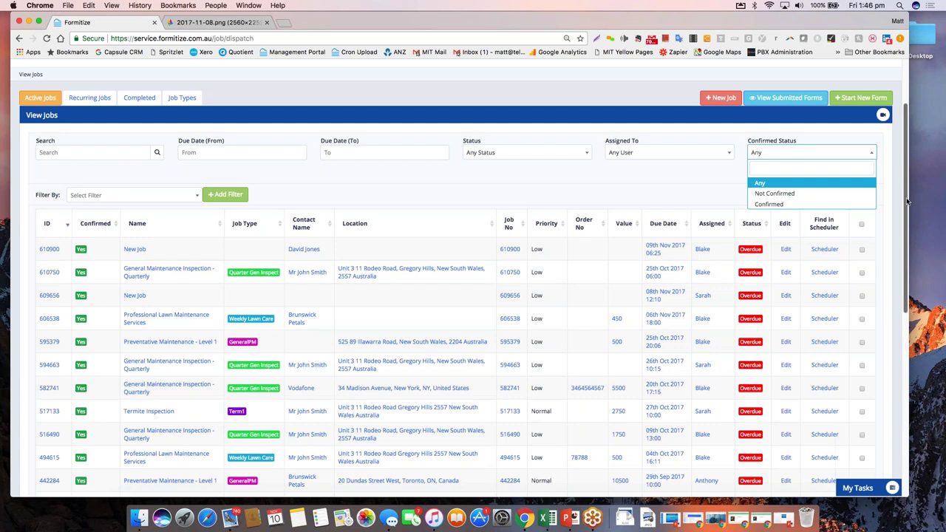
pyautogui.scroll(1, 907, 148)
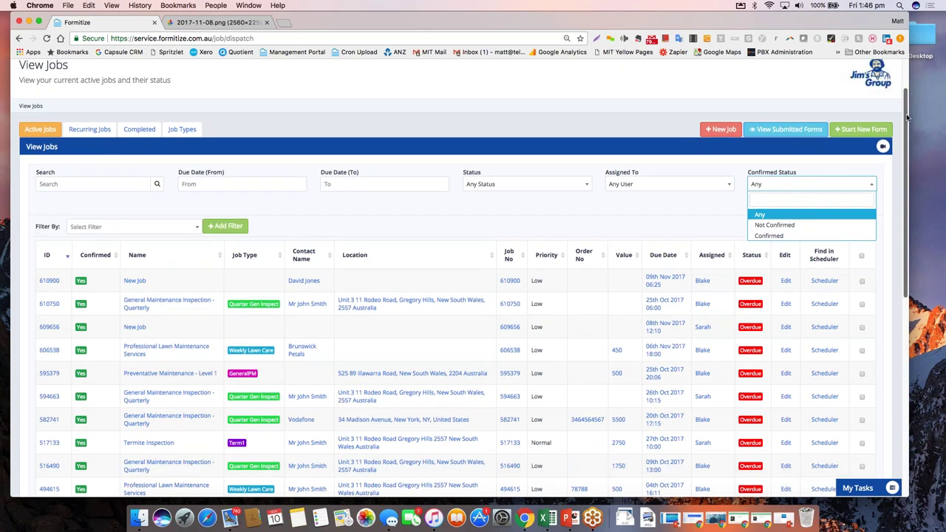
# Open the scheduler and create a job for the first Main group user on 07 Nov 2017 at about 12:05 PM, lasting about 1 h 55 min.
pyautogui.scroll(2, 908, 119)
pyautogui.click(237, 71)
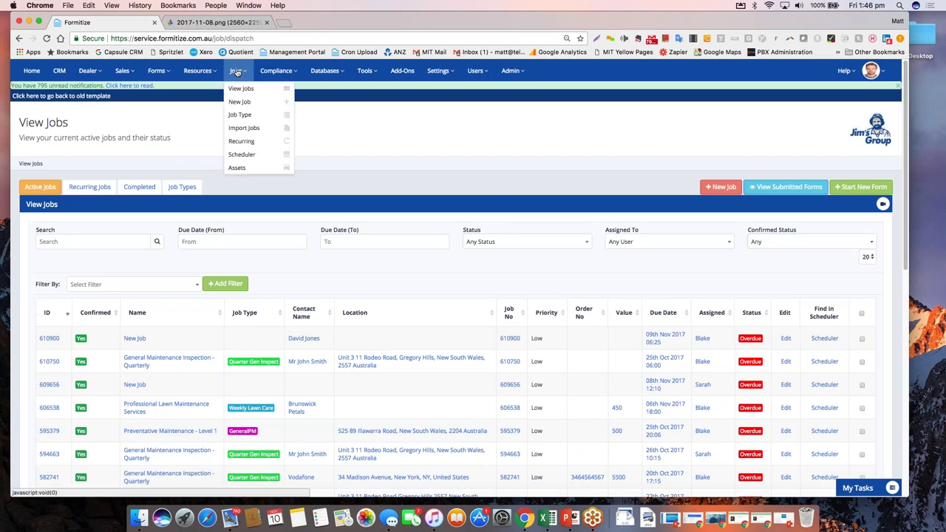
pyautogui.click(237, 168)
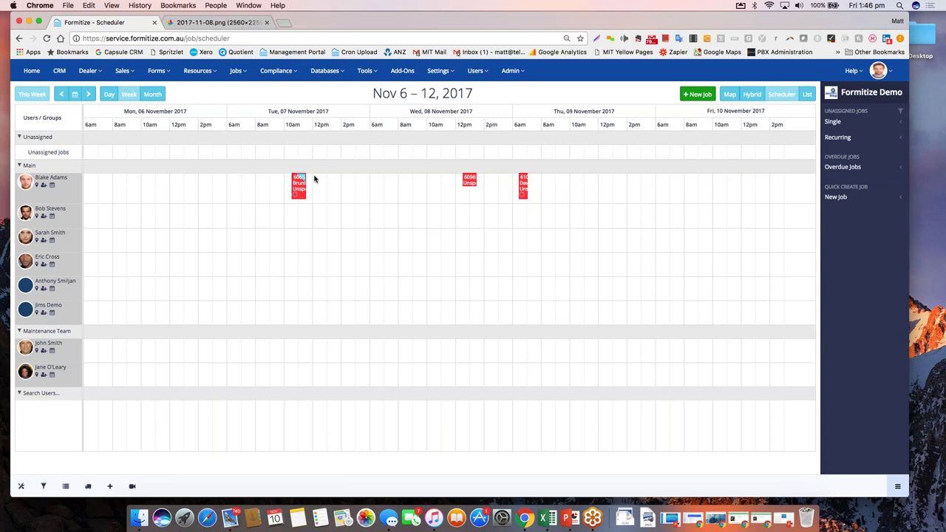
pyautogui.moveTo(313, 178); pyautogui.dragTo(341, 182)
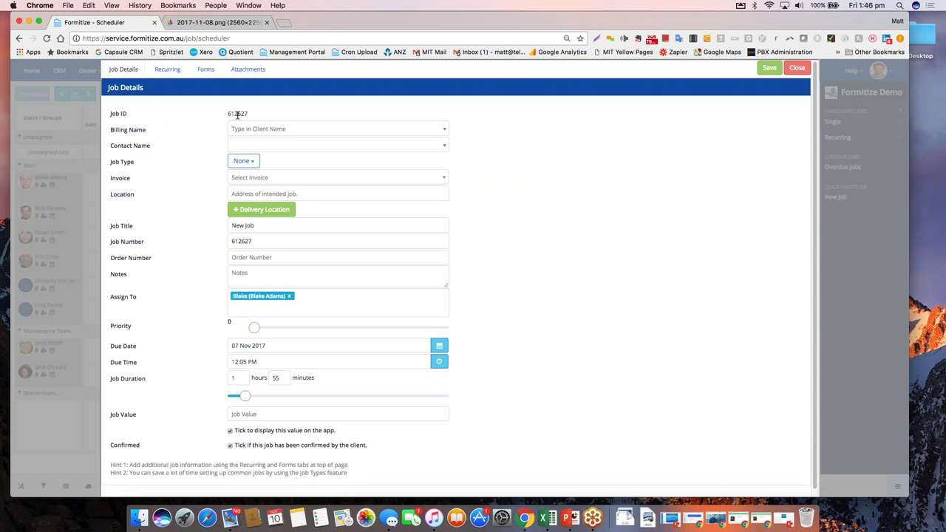
# Search clients for "abc", set the job's billing name to ABC Transport Pty Ltd, and look at its contact options.
pyautogui.click(253, 130)
pyautogui.write('abc')
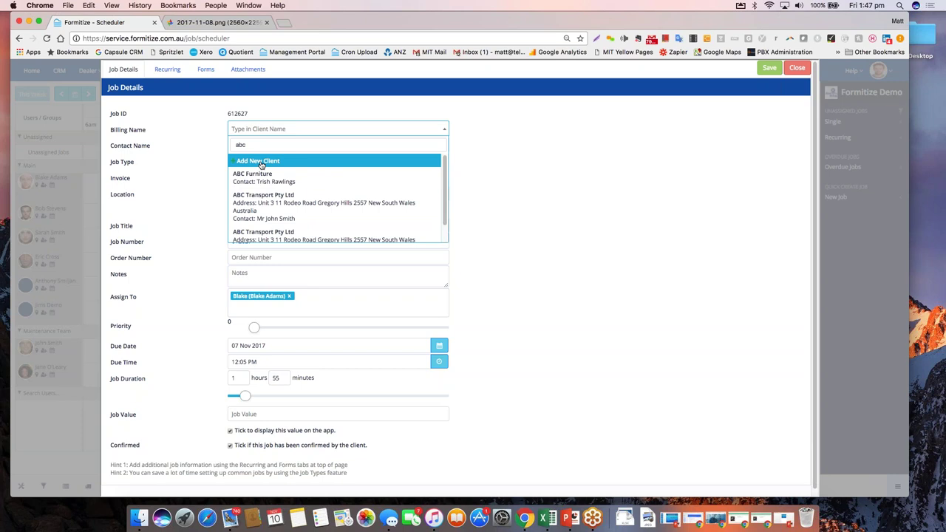
pyautogui.click(280, 199)
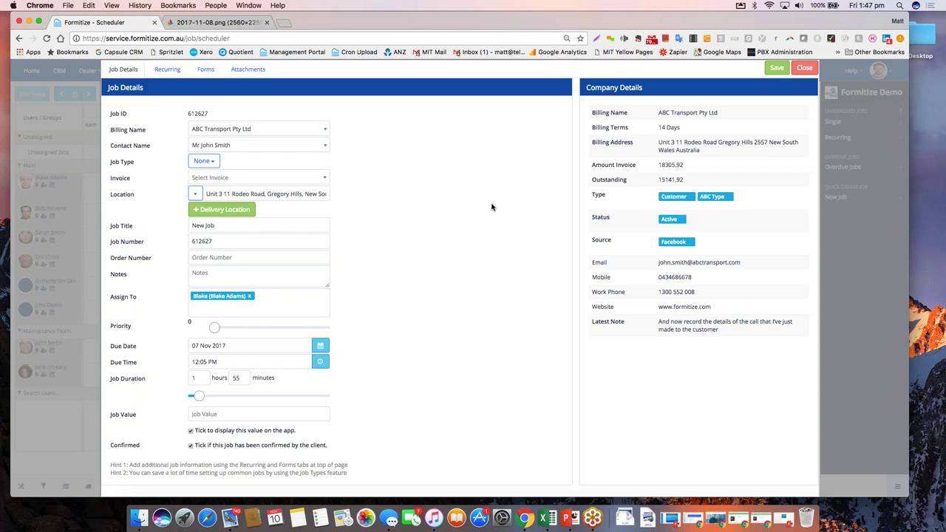
pyautogui.click(326, 147)
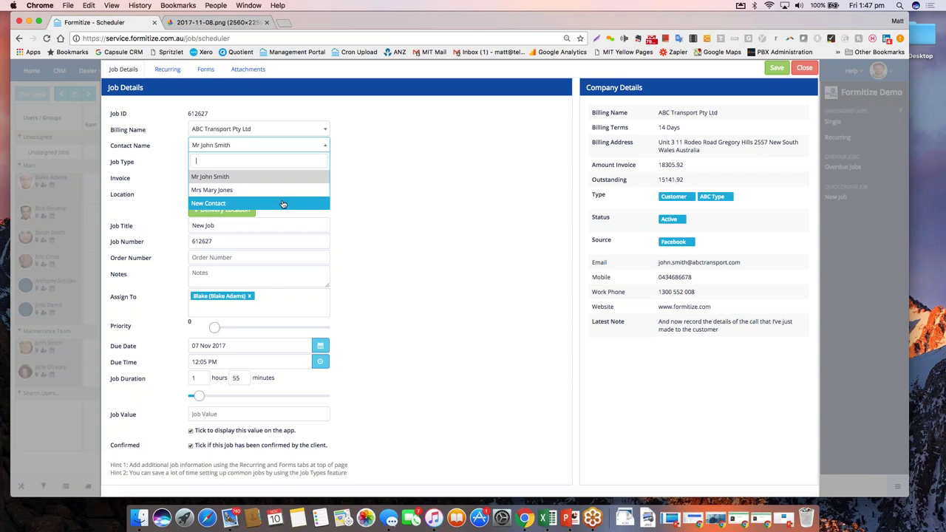
pyautogui.click(378, 183)
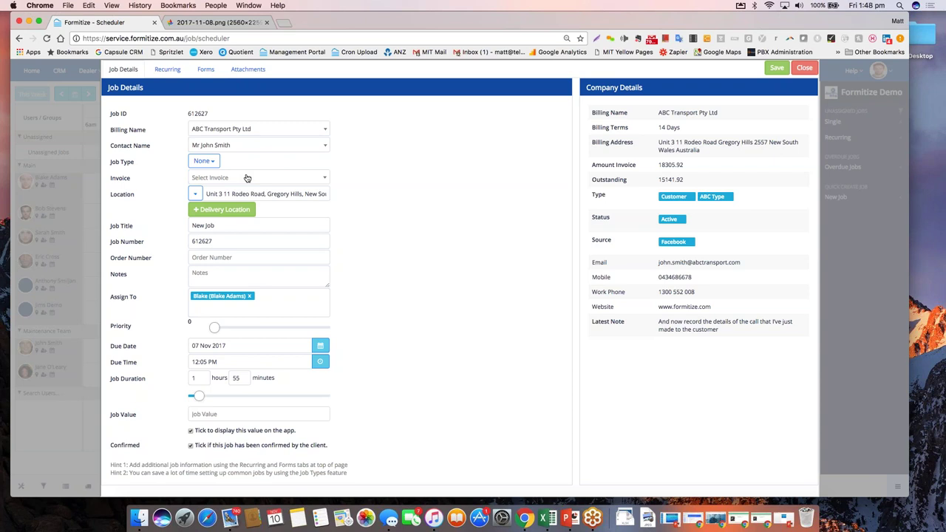
# Start a new invoice from the job, look at its location options, and discard the invoice.
pyautogui.click(314, 182)
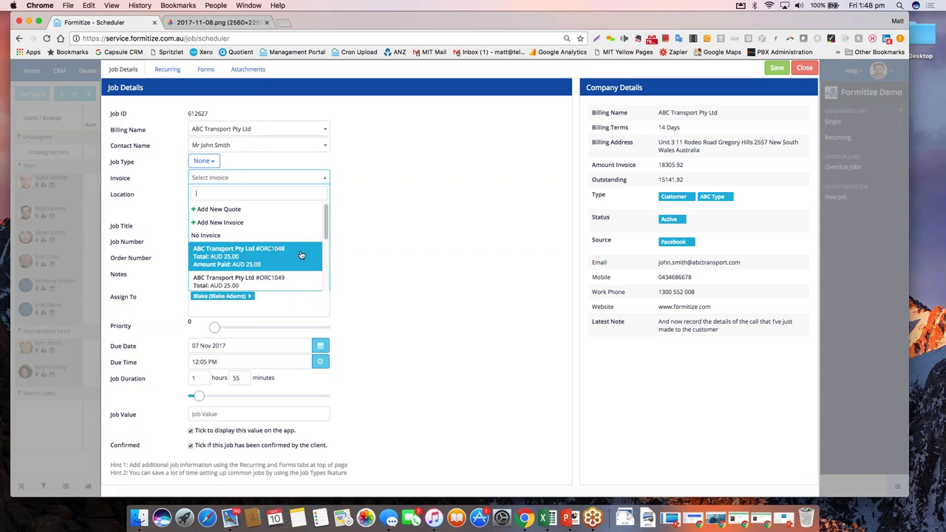
pyautogui.click(230, 224)
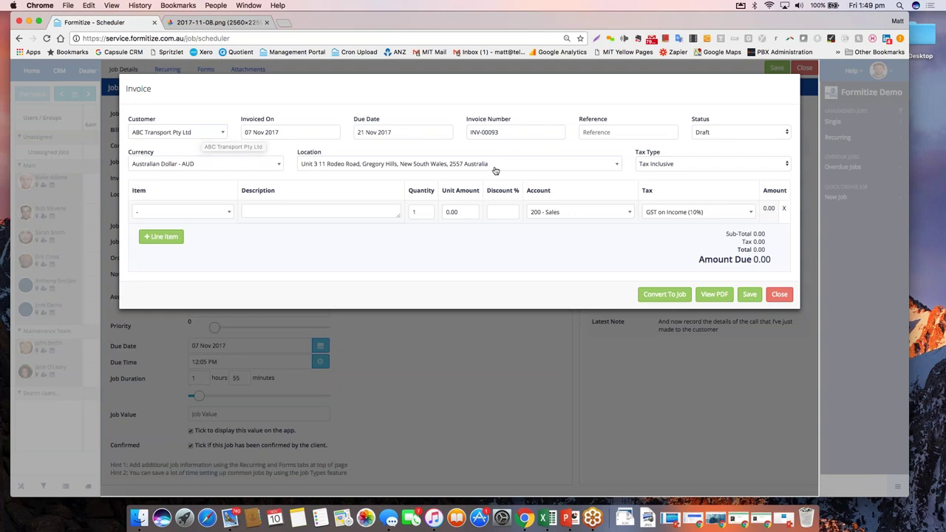
pyautogui.click(618, 165)
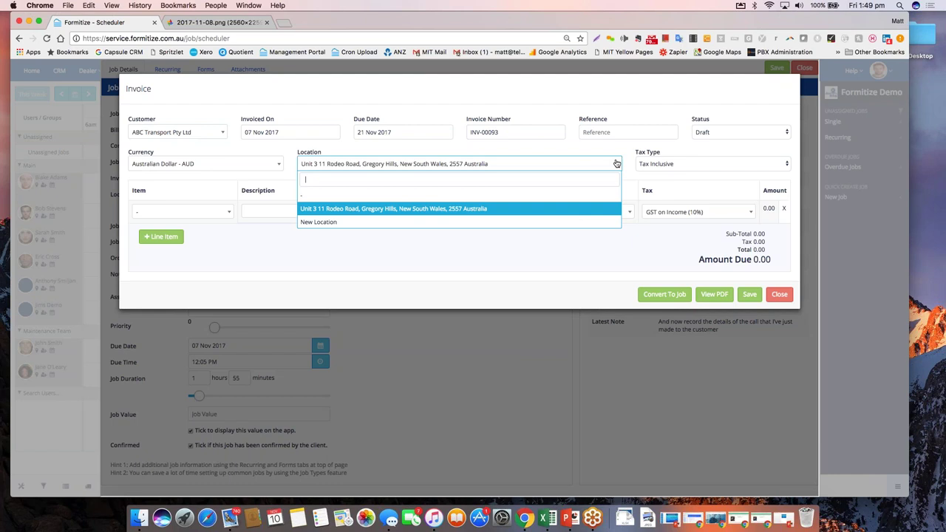
pyautogui.click(360, 223)
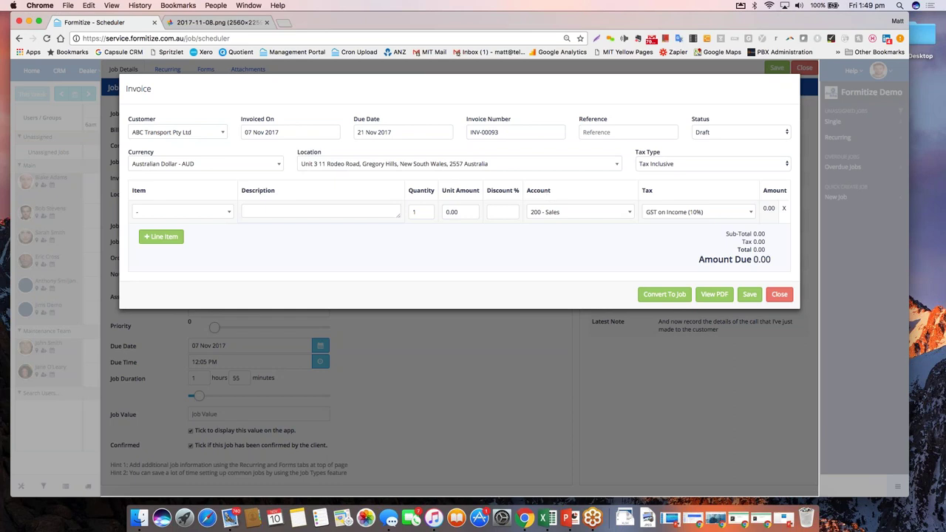
pyautogui.click(779, 295)
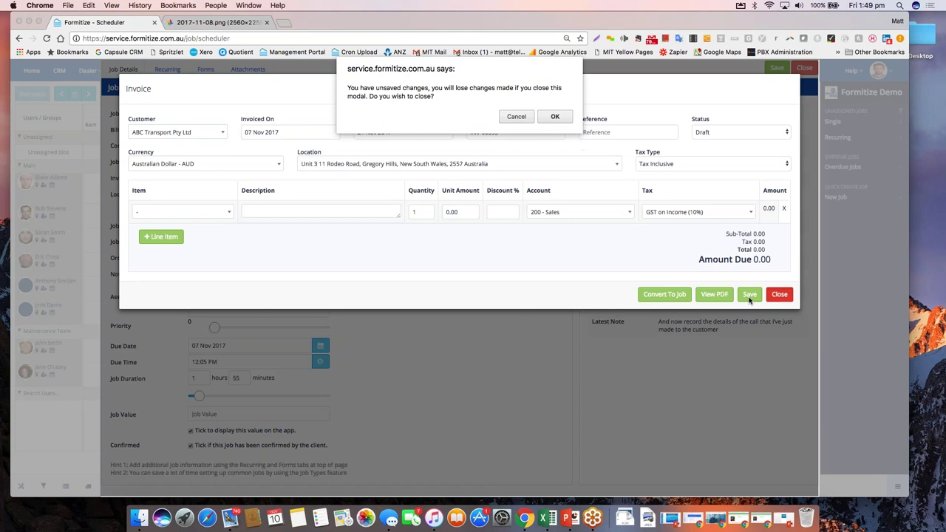
pyautogui.click(555, 118)
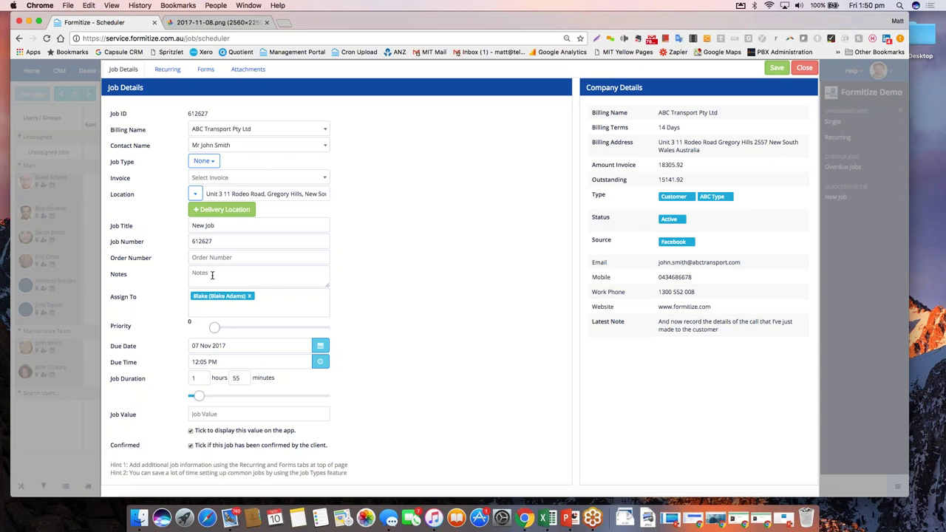
# Look through the queue, groups and users available for the job's assignment.
pyautogui.click(283, 296)
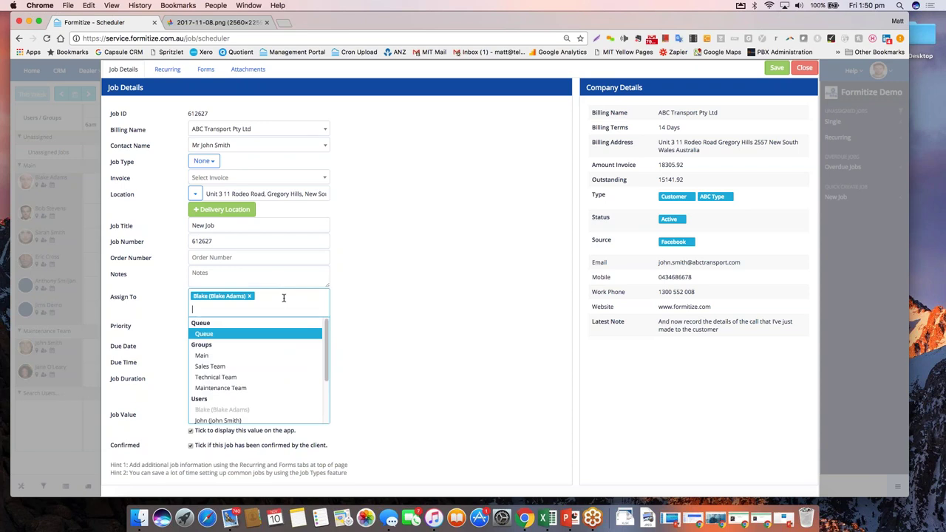
pyautogui.moveTo(324, 335); pyautogui.dragTo(416, 313)
pyautogui.click(423, 312)
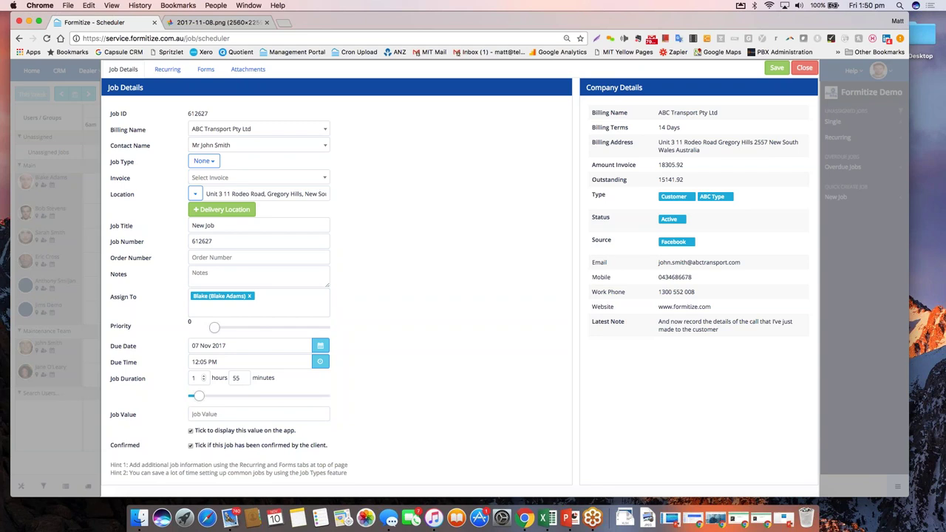
# Set the job value to 150 and mark the job as recurring.
pyautogui.click(231, 413)
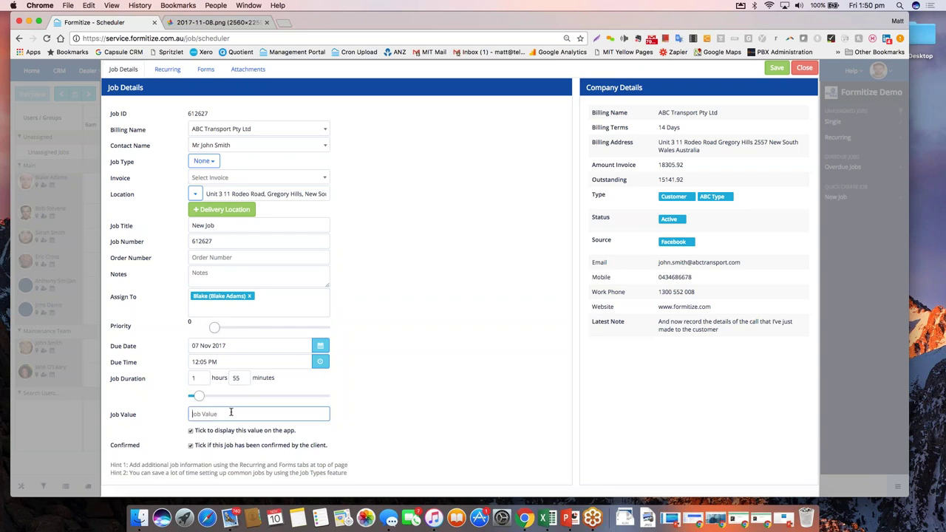
pyautogui.write('150')
pyautogui.click(446, 396)
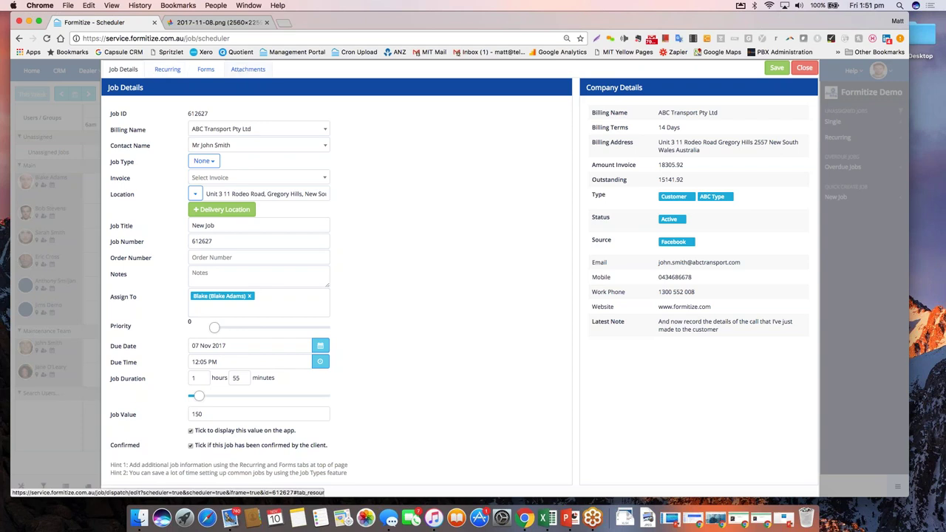
pyautogui.click(169, 69)
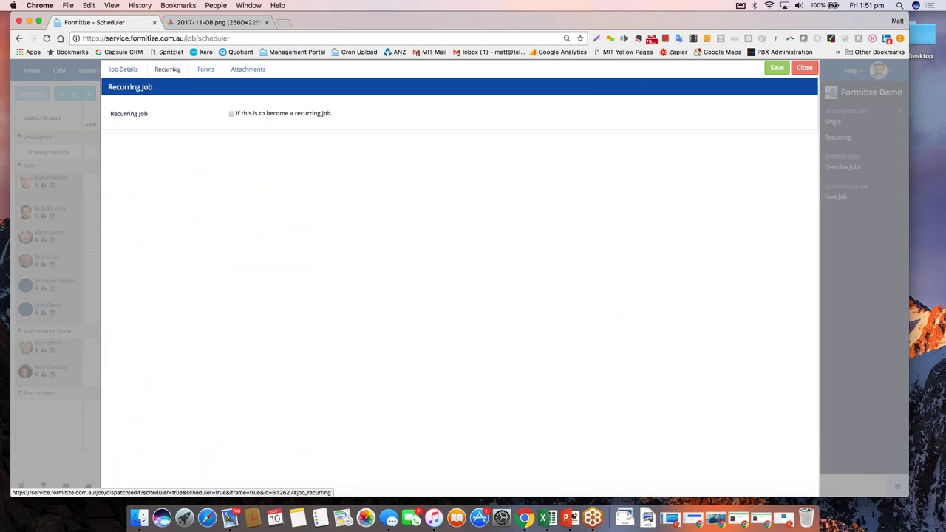
pyautogui.click(231, 113)
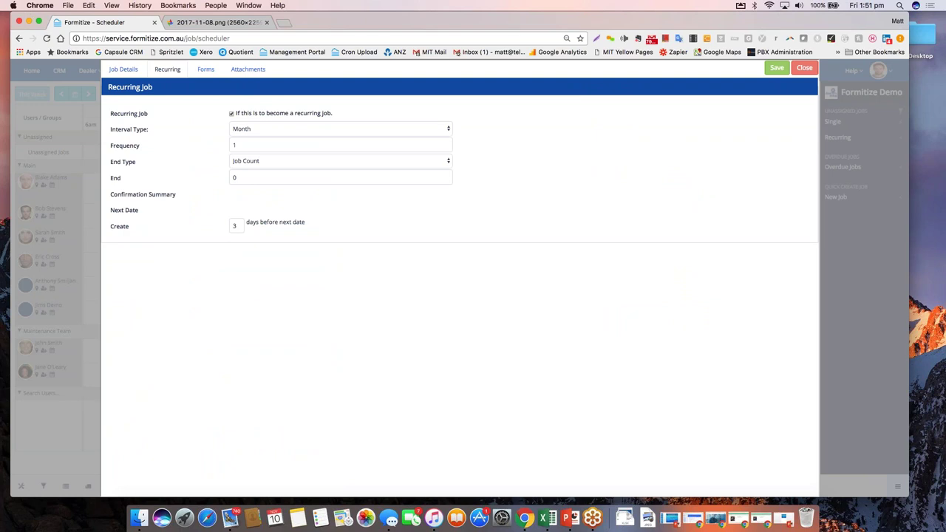
# Check the form completion rules and attach the Dealer Demo - Expense Claim job form and the Job Prestart Record safety form.
pyautogui.click(206, 70)
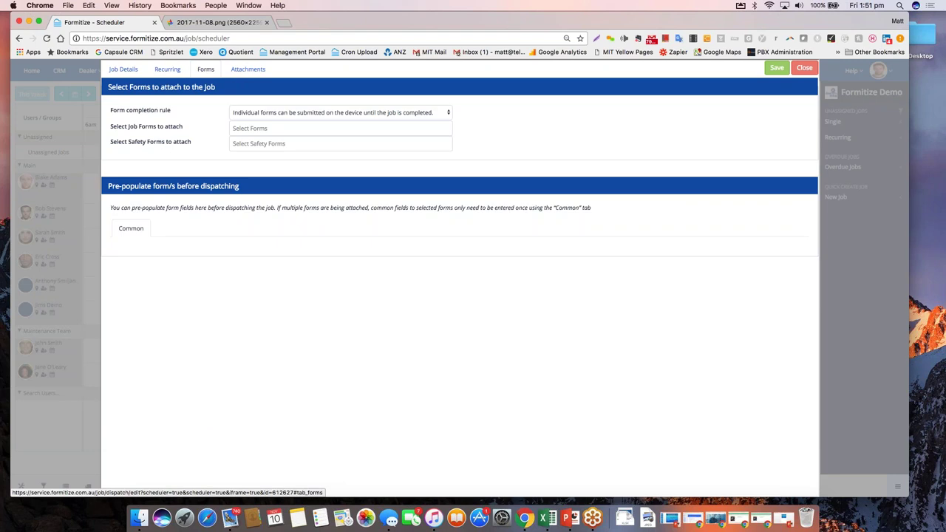
pyautogui.click(306, 115)
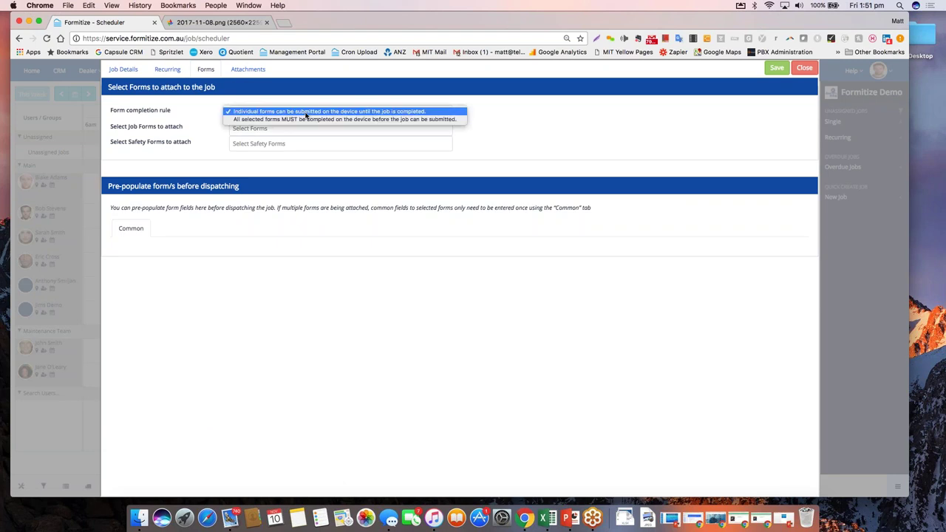
pyautogui.click(530, 110)
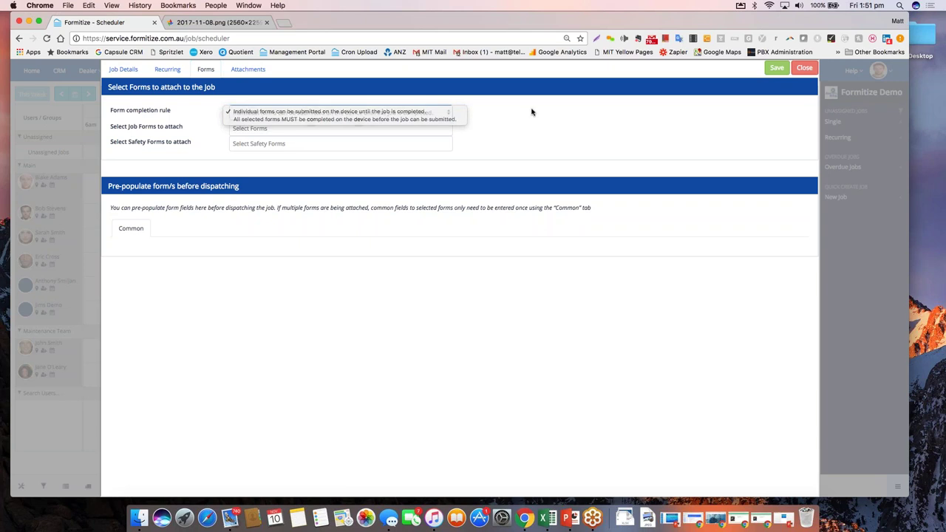
pyautogui.click(335, 127)
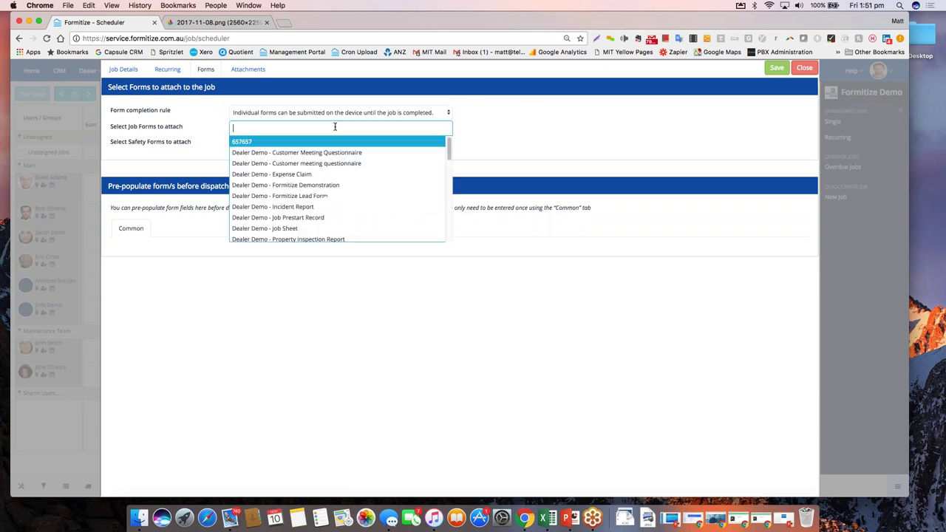
pyautogui.click(333, 176)
pyautogui.click(268, 156)
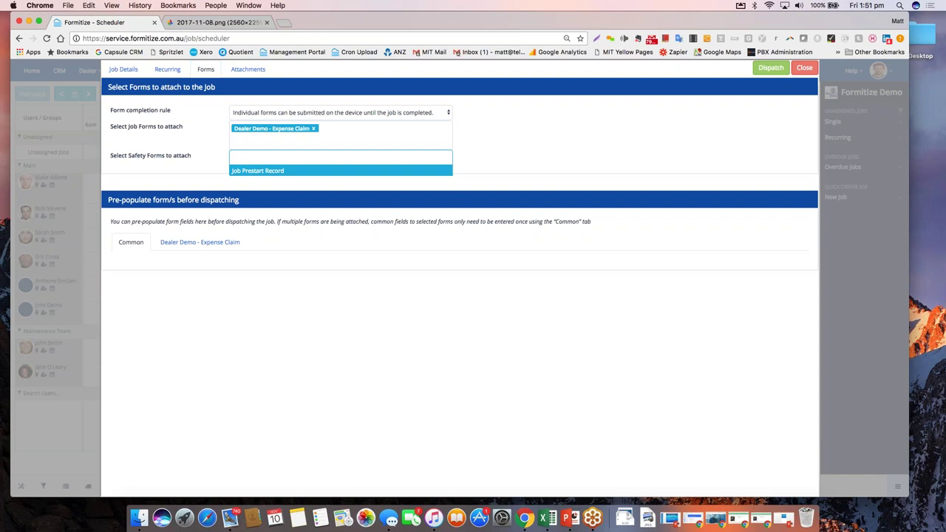
pyautogui.click(273, 172)
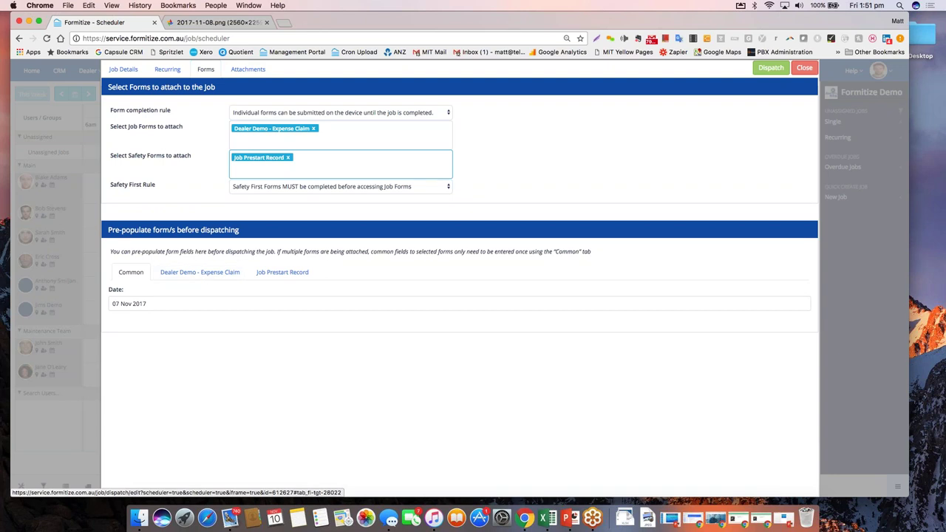
# Replace the attached Expense Claim job form with Dealer Demo - Job Sheet.
pyautogui.click(334, 132)
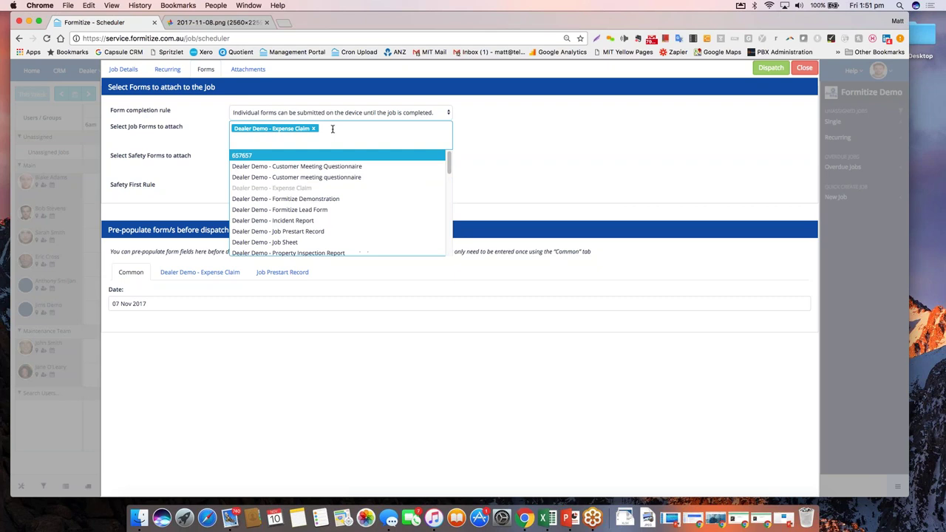
pyautogui.click(314, 129)
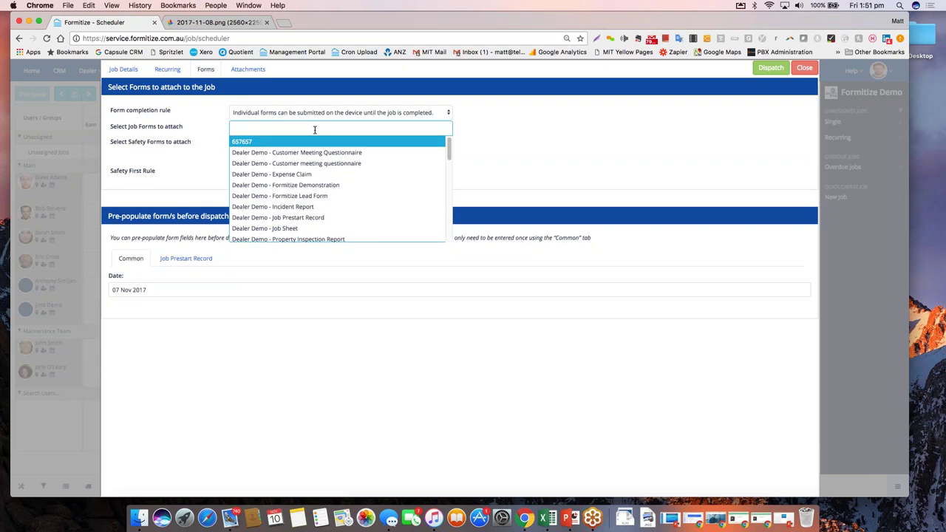
pyautogui.click(281, 229)
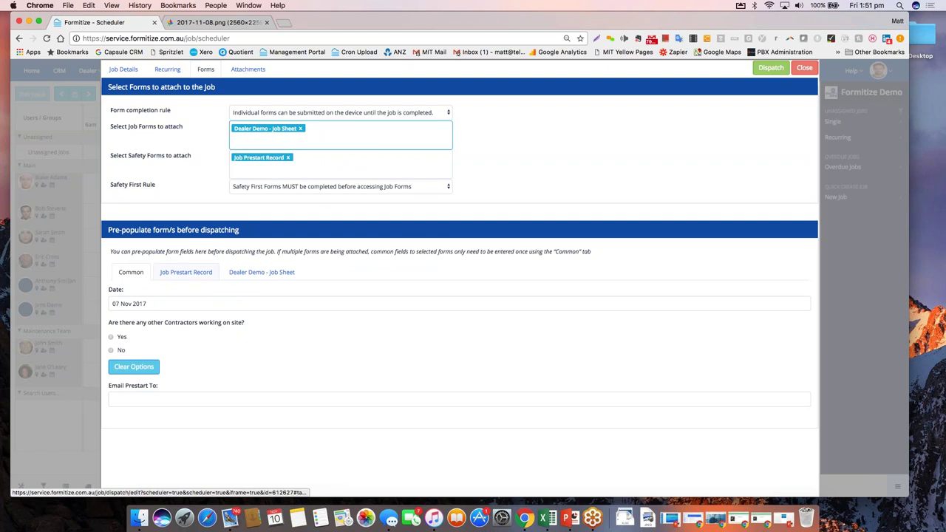
# Review the fields that can be pre-populated in the Job Prestart Record and Dealer Demo - Job Sheet forms.
pyautogui.click(185, 272)
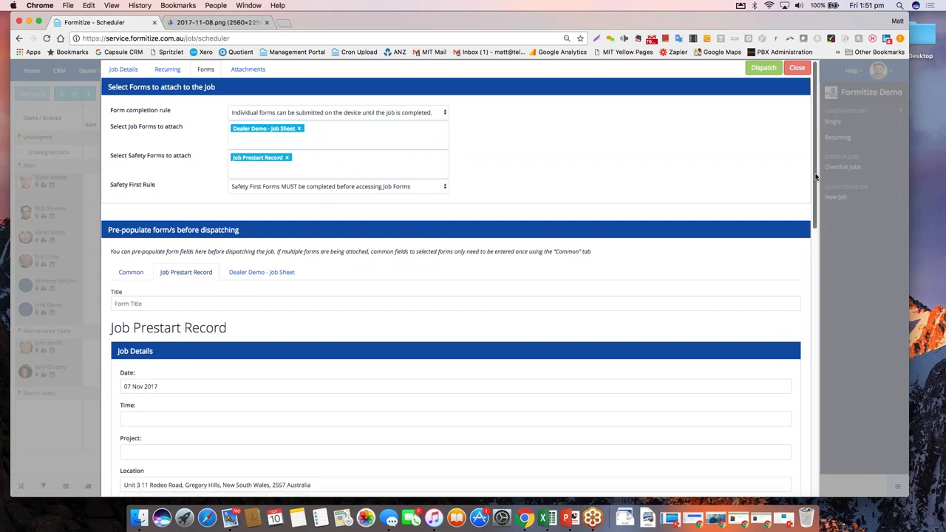
pyautogui.moveTo(816, 177); pyautogui.dragTo(805, 237)
pyautogui.scroll(5, 805, 237)
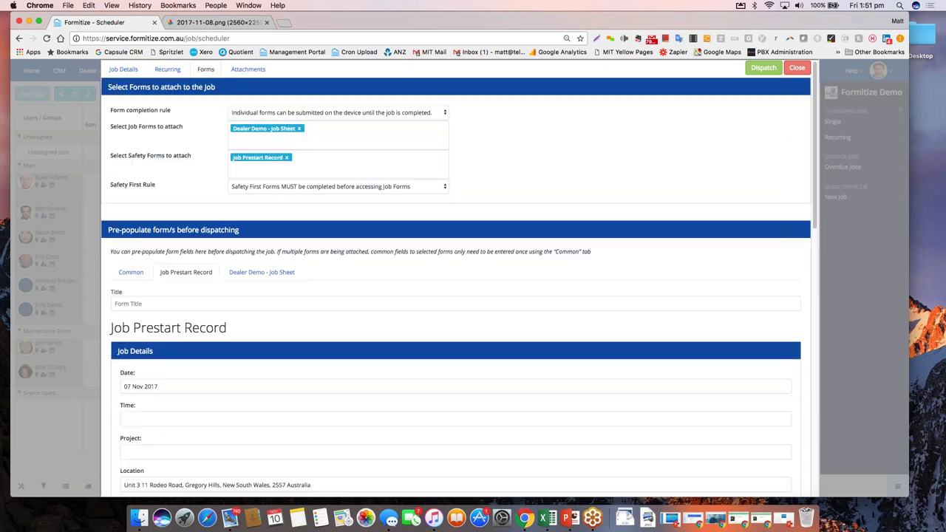
pyautogui.click(262, 273)
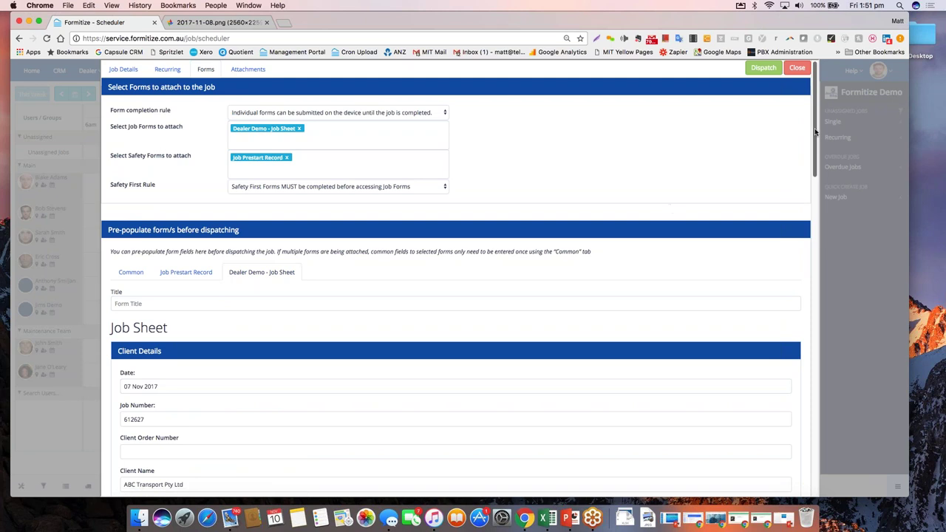
pyautogui.moveTo(814, 131); pyautogui.dragTo(818, 171)
pyautogui.scroll(5, 739, 162)
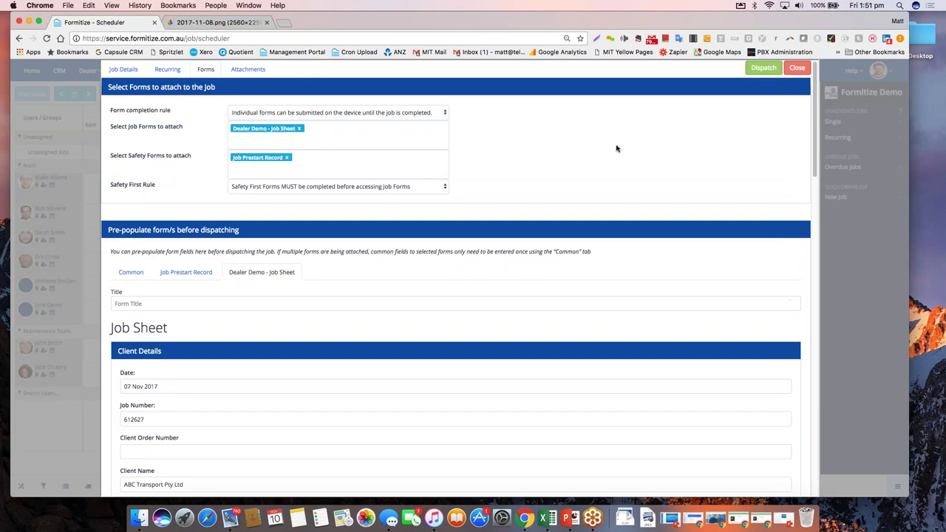
# Check the job's attachments section and its job details, and dispatch the job.
pyautogui.click(250, 70)
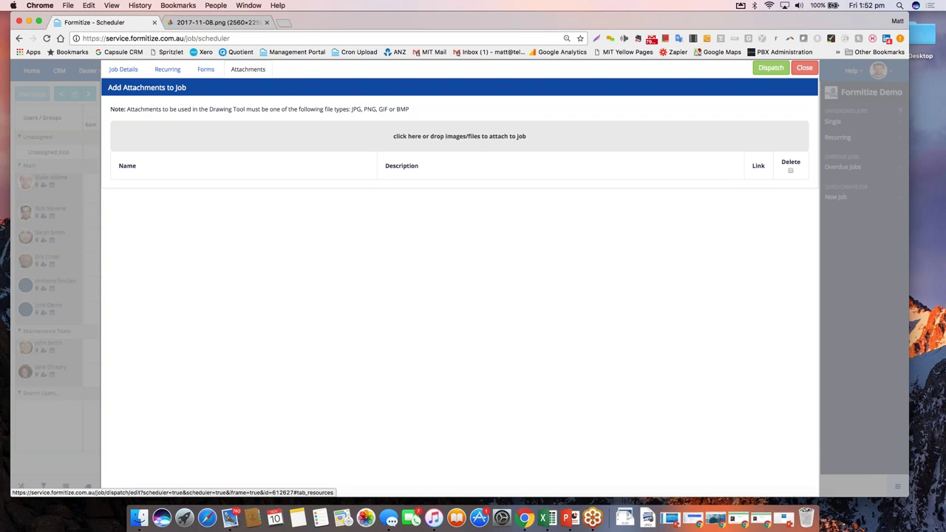
pyautogui.click(125, 69)
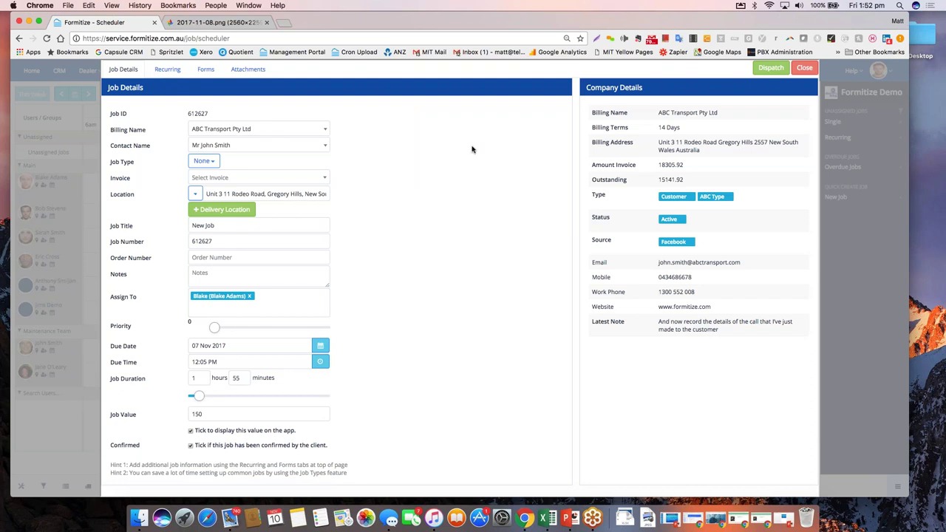
pyautogui.click(771, 69)
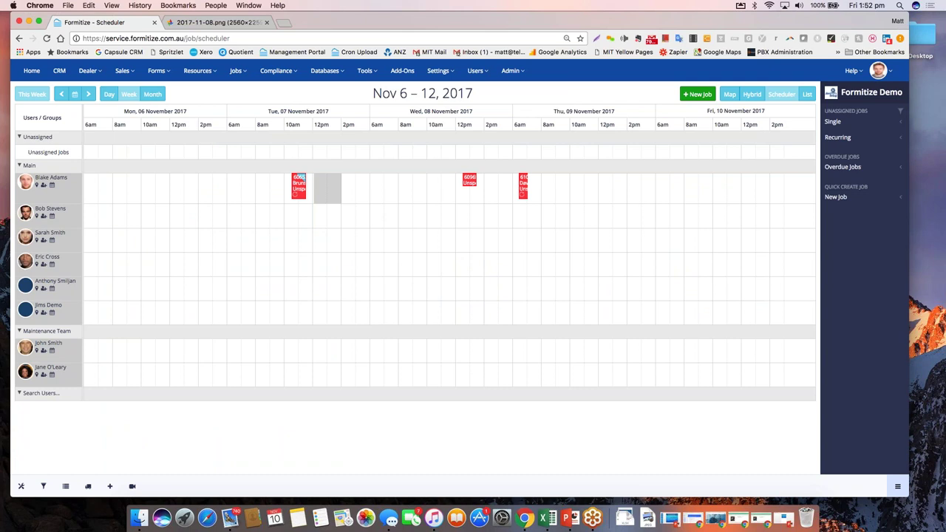
# Start a new job for the client ABC Transport Pty Ltd and apply the Weekly Lawn Care job type.
pyautogui.click(695, 93)
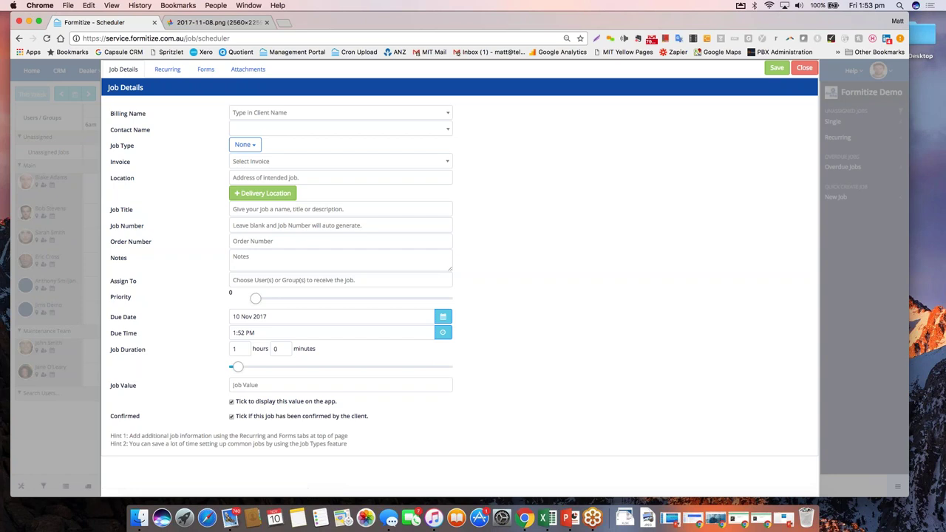
pyautogui.click(267, 113)
pyautogui.write('a')
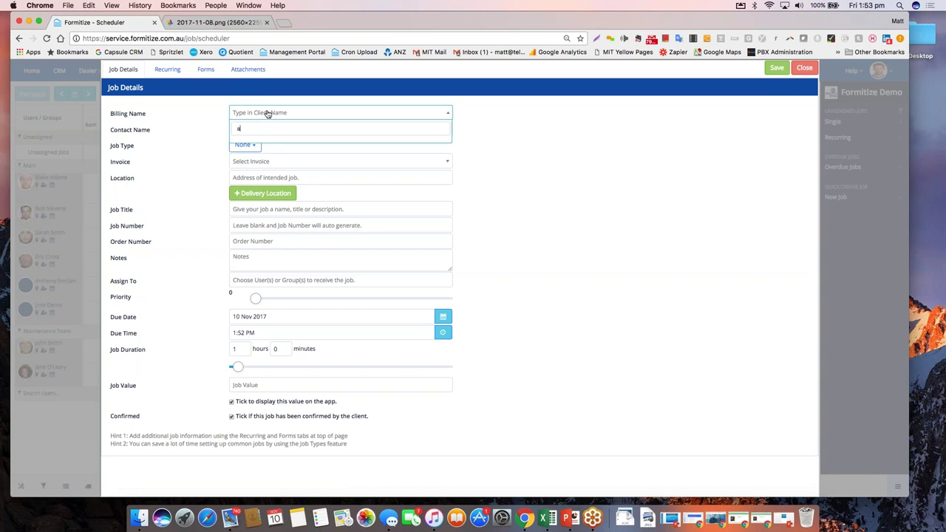
pyautogui.write('bc')
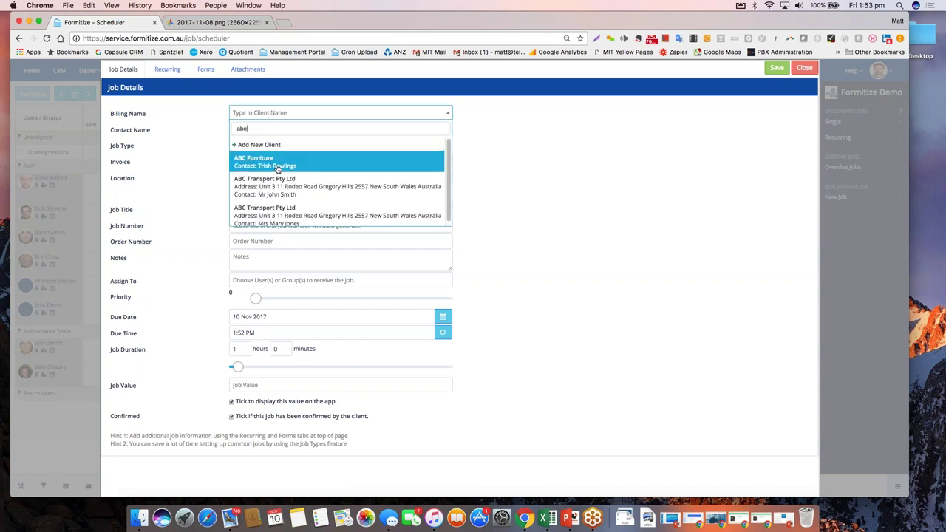
pyautogui.click(279, 184)
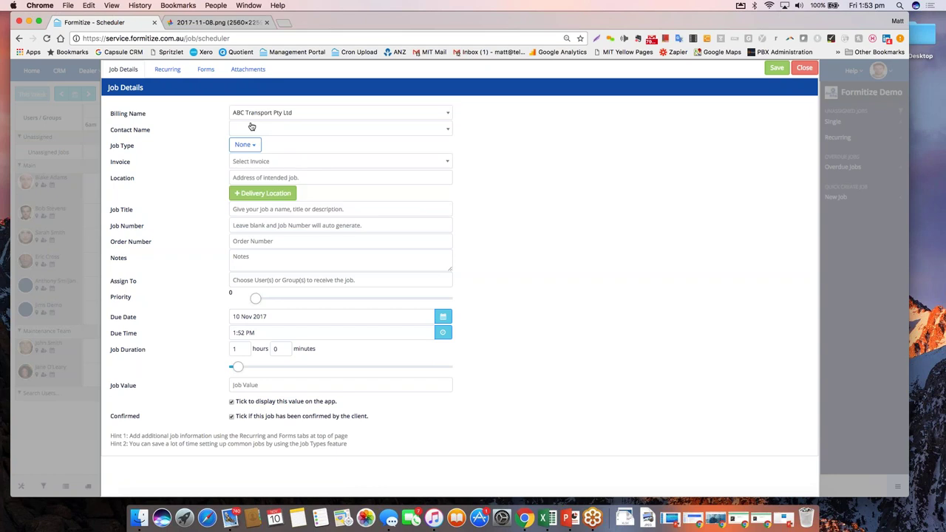
pyautogui.click(203, 144)
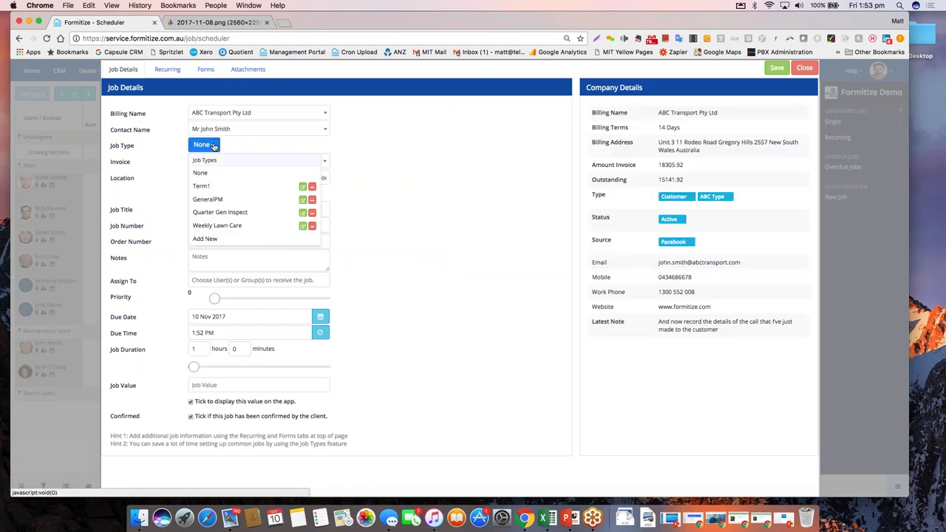
pyautogui.click(219, 226)
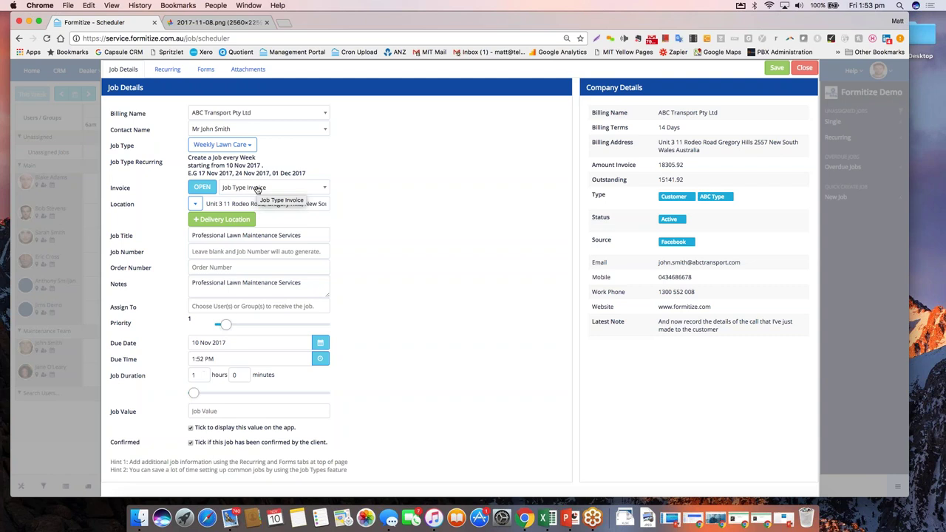
# Try a unit amount of 200 on the job type's invoice, and discard both the invoice changes and the new job.
pyautogui.click(198, 188)
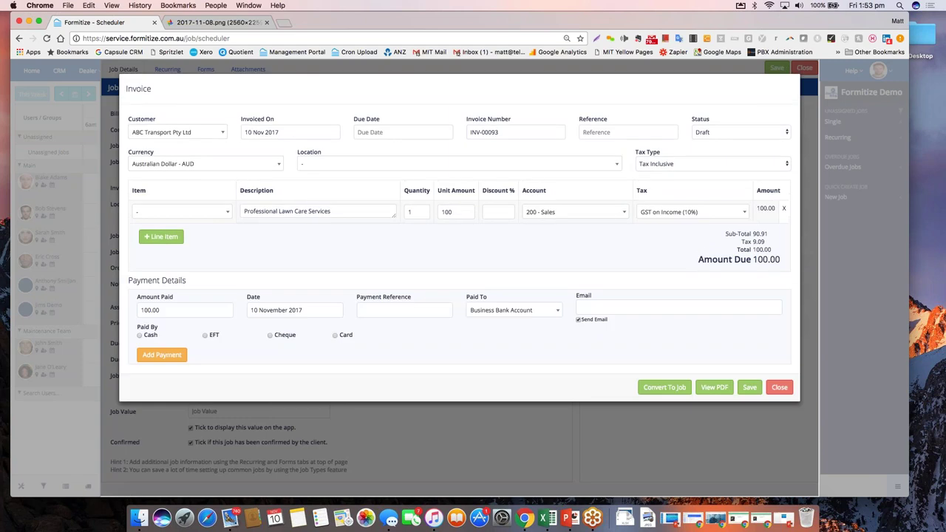
pyautogui.doubleClick(455, 212)
pyautogui.write('200')
pyautogui.click(453, 249)
pyautogui.click(779, 388)
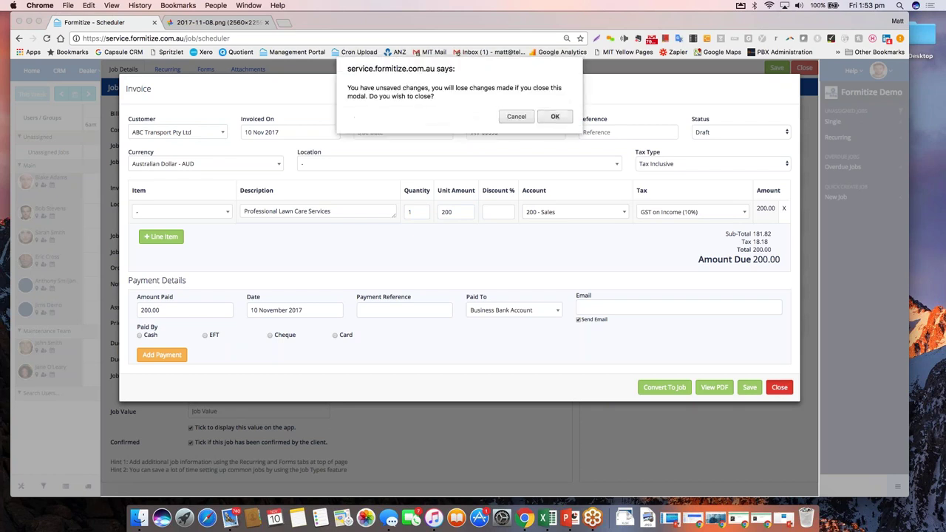
pyautogui.click(555, 114)
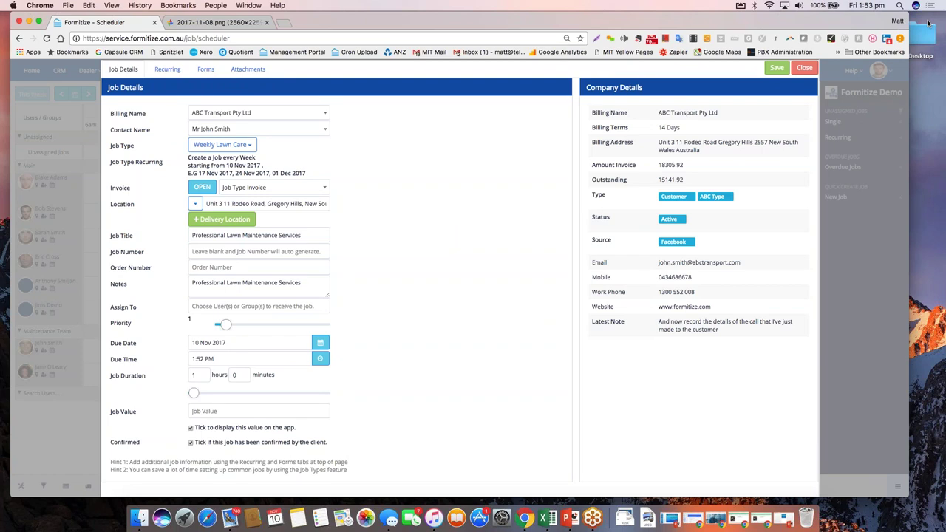
pyautogui.click(805, 68)
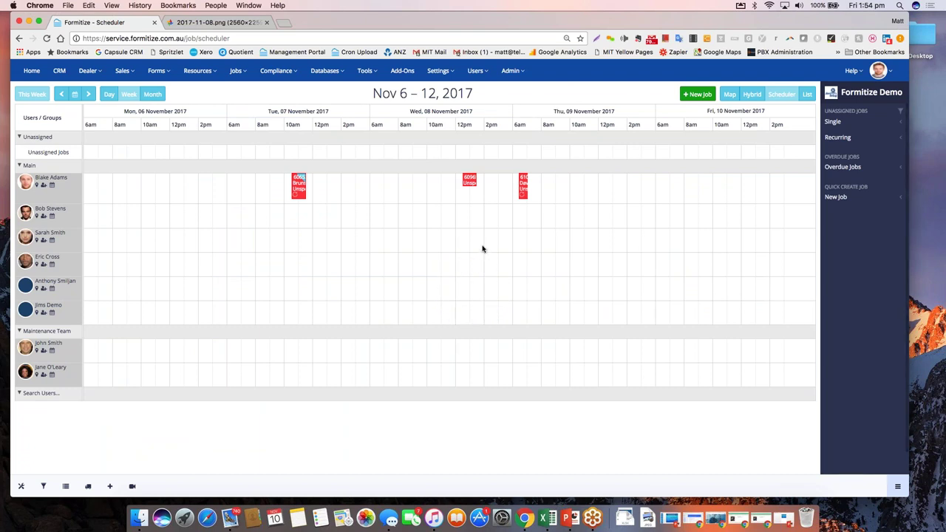
# Open the full New Job page and review the fields in its job details.
pyautogui.click(235, 70)
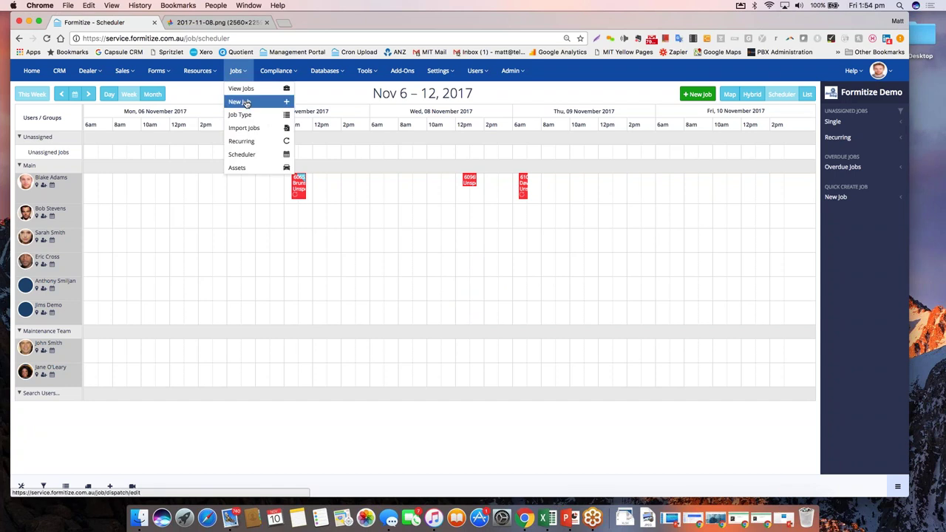
pyautogui.click(247, 102)
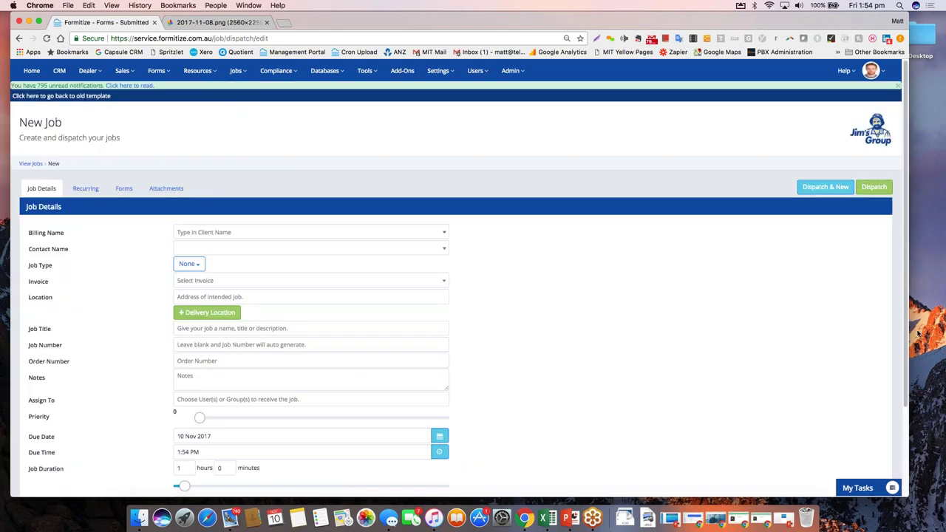
pyautogui.scroll(-1, 903, 295)
pyautogui.scroll(-3, 906, 296)
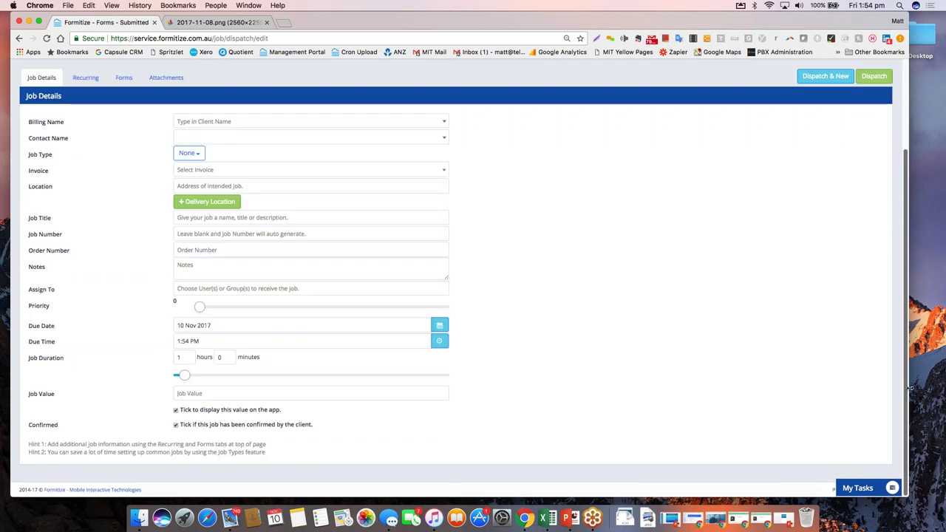
pyautogui.scroll(1, 898, 347)
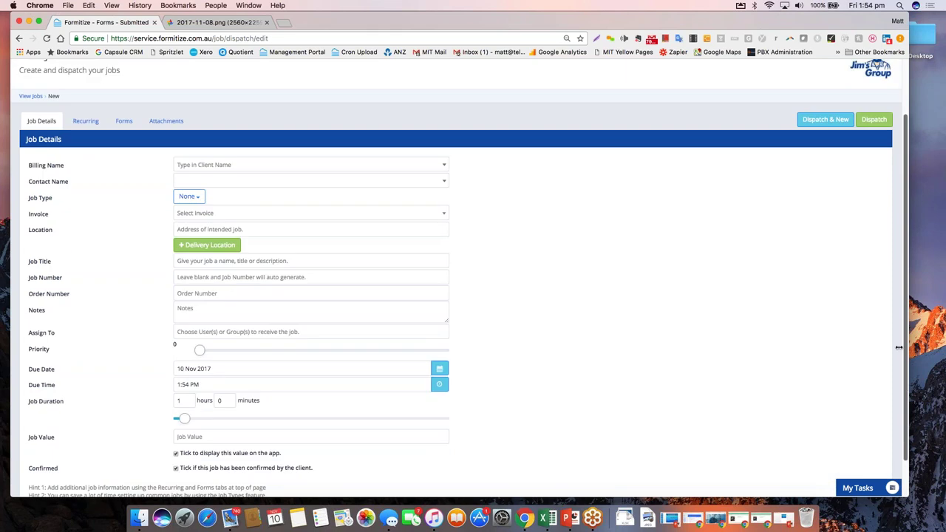
pyautogui.scroll(2, 898, 348)
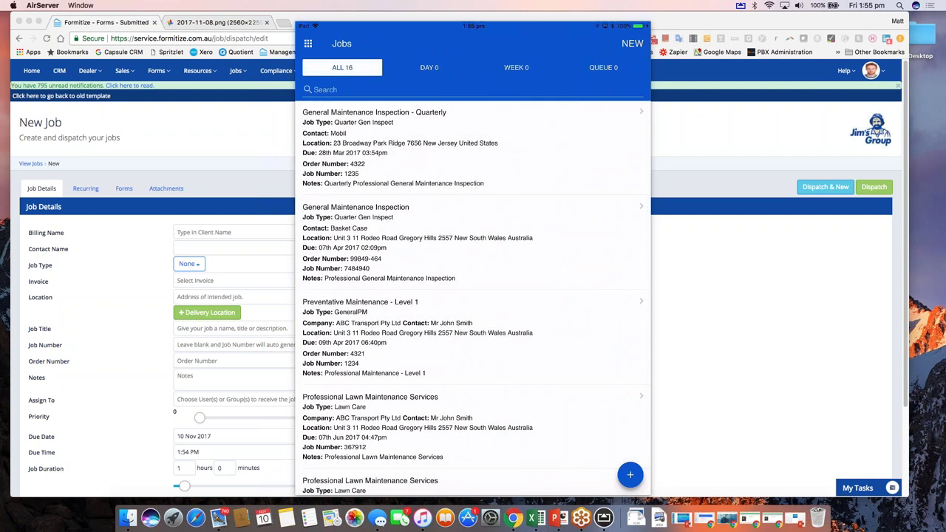
# Switch to the mirrored Formitize iPad app and look through the Week, Queue and All job lists.
pyautogui.click(515, 67)
pyautogui.click(603, 67)
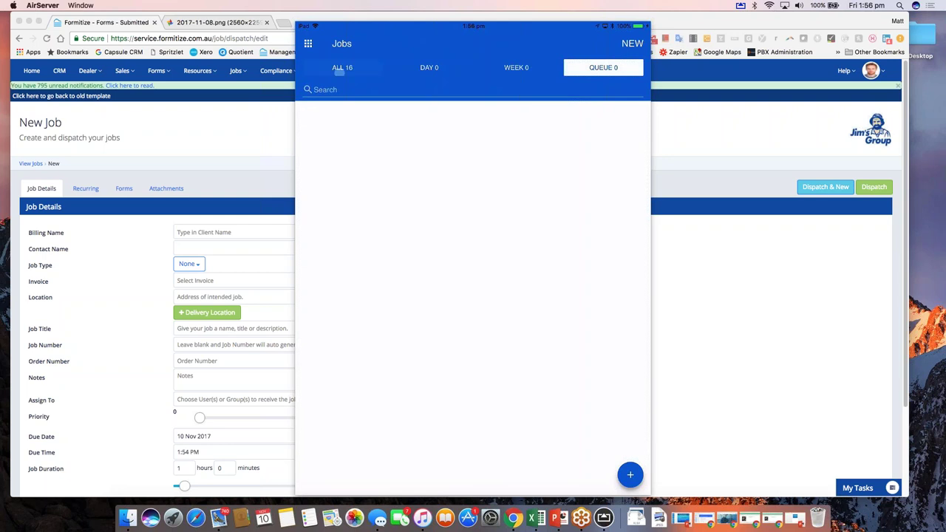
pyautogui.click(340, 68)
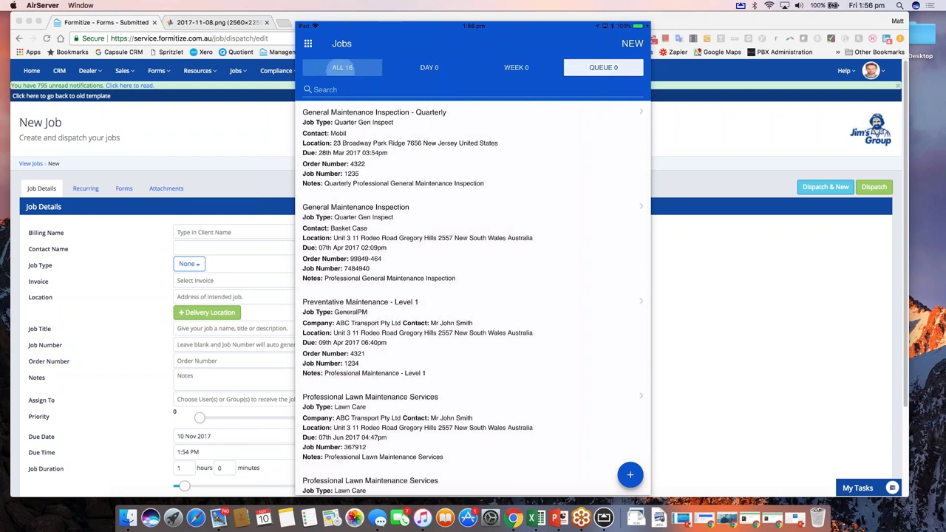
pyautogui.click(342, 68)
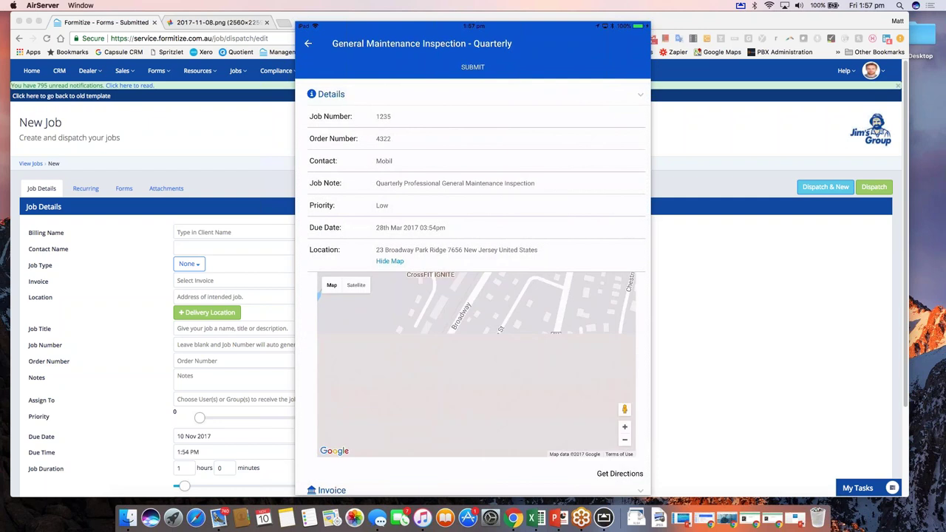
# Prepare the delayed arrival SMS for the General Maintenance Inspection - Quarterly job with an expected arrival time of 3.30.
pyautogui.scroll(-2, 473, 296)
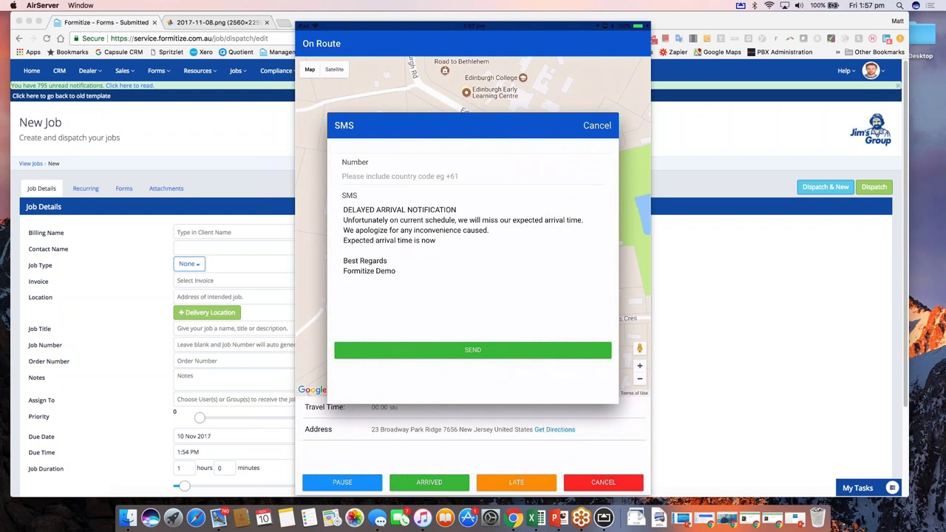
pyautogui.click(343, 210)
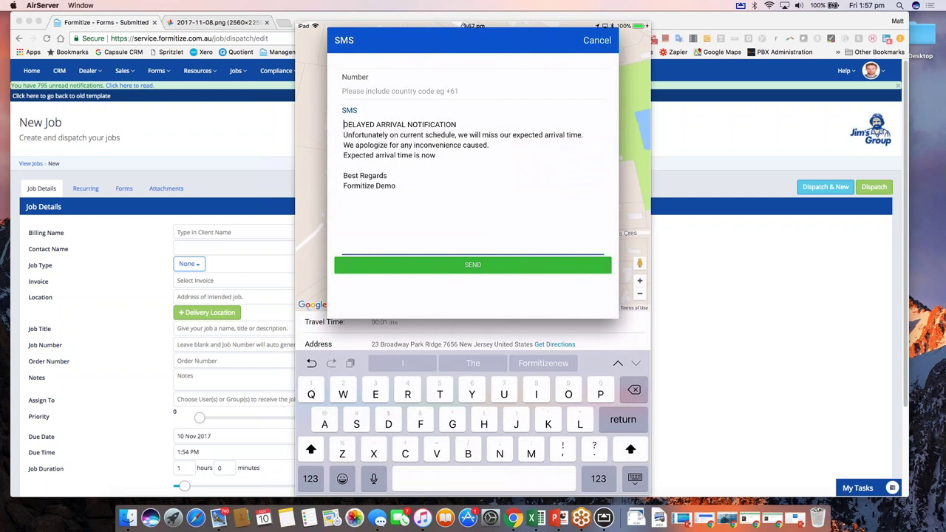
pyautogui.click(439, 156)
pyautogui.write('3.30')
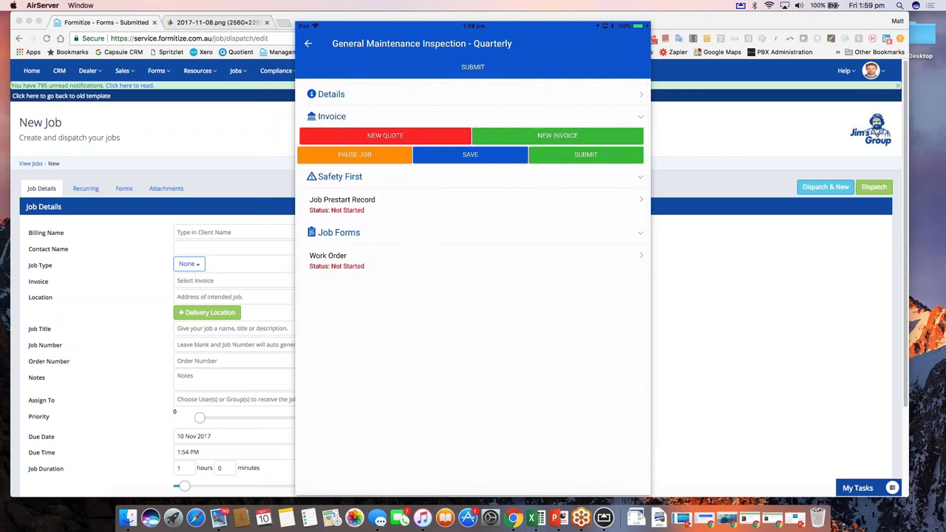
# Check the Work Order form and the details of the General Maintenance Inspection - Quarterly job, and go back from the job.
pyautogui.click(483, 260)
pyautogui.click(456, 94)
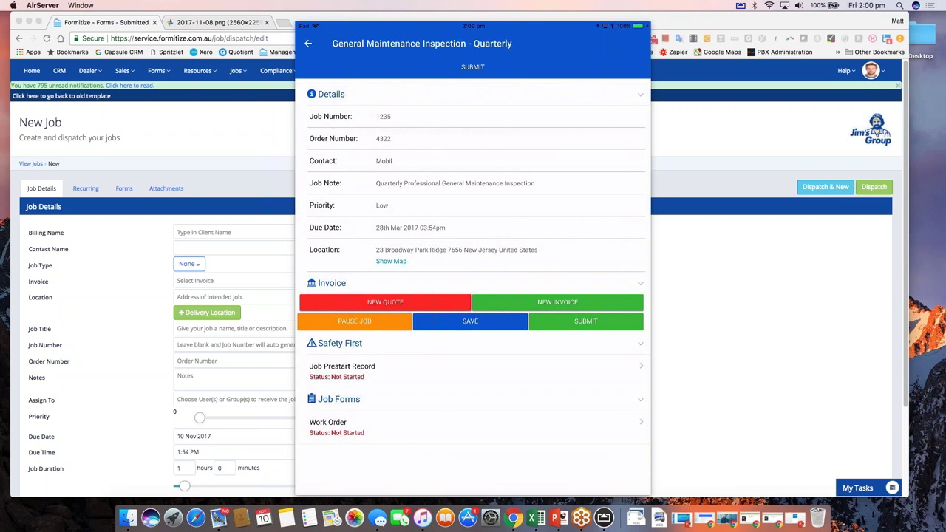
pyautogui.click(309, 43)
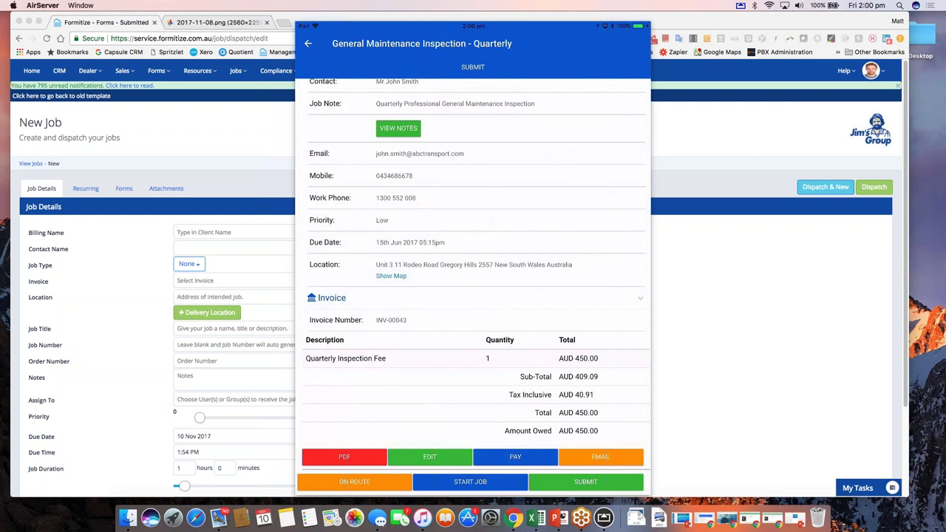
# Open a payment on the Quarterly Inspection Fee invoice and choose Card as the payment method.
pyautogui.click(516, 456)
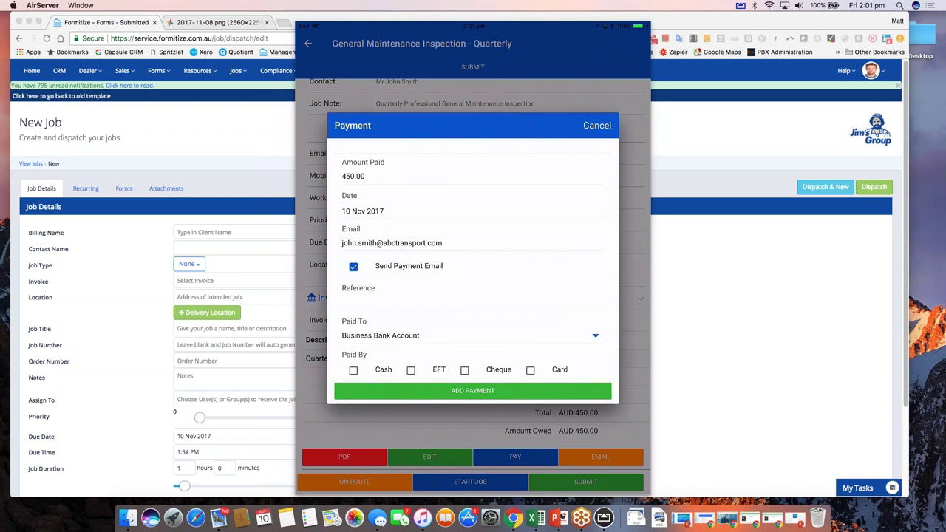
pyautogui.click(529, 369)
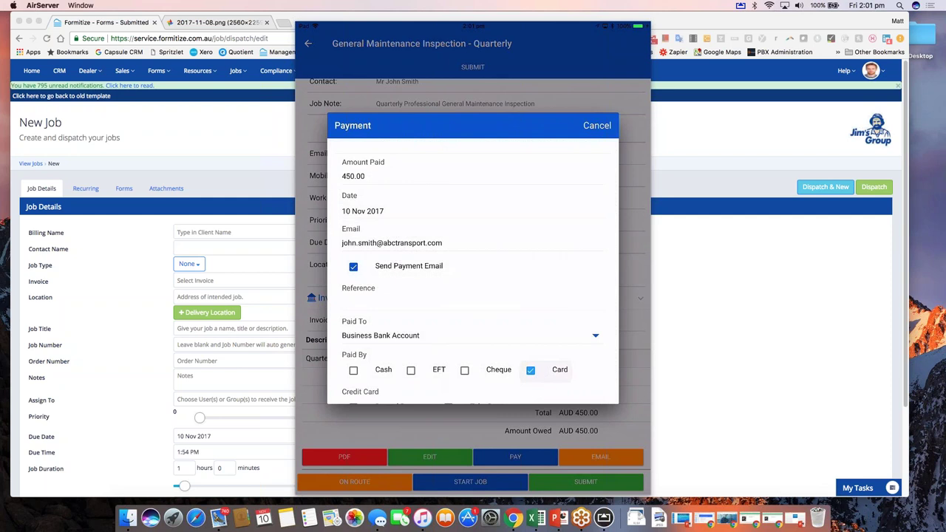
pyautogui.scroll(-2, 473, 274)
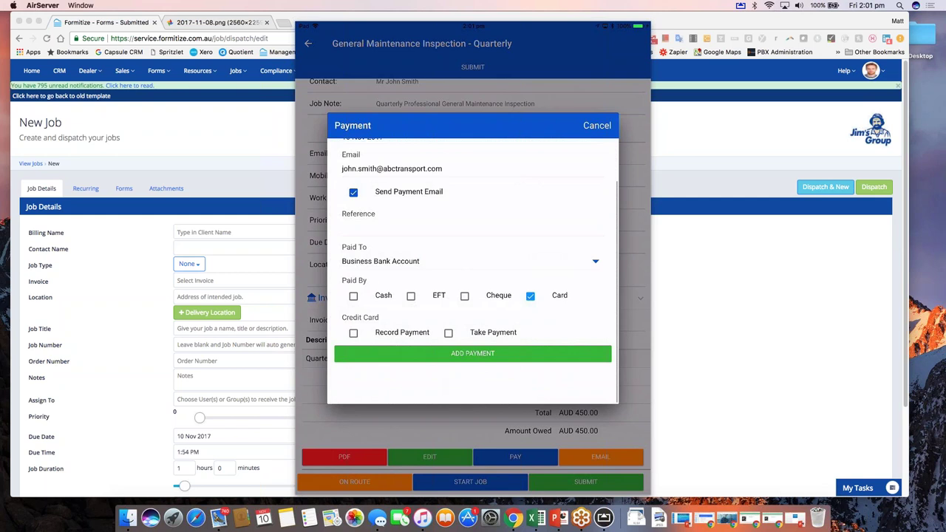
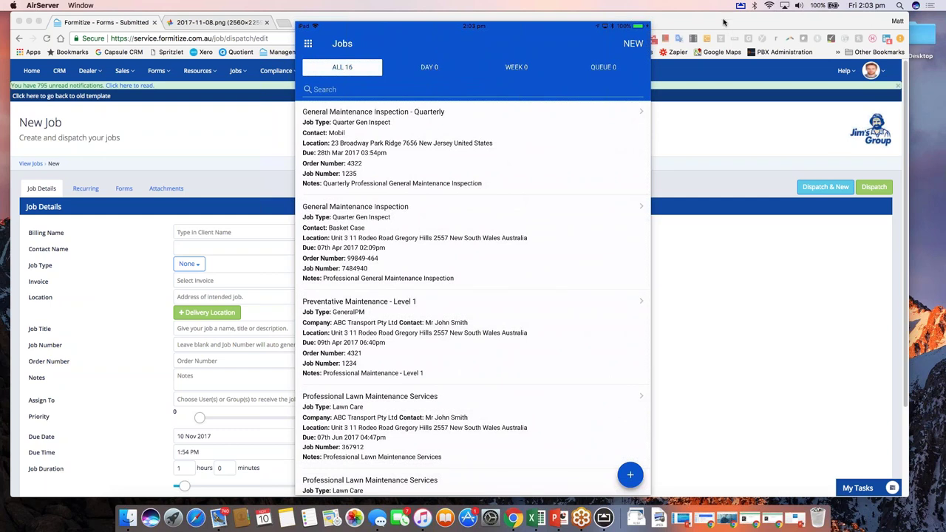
# Switch back to the browser and examine the CRM contacts list and its rows-per-page options.
pyautogui.click(724, 22)
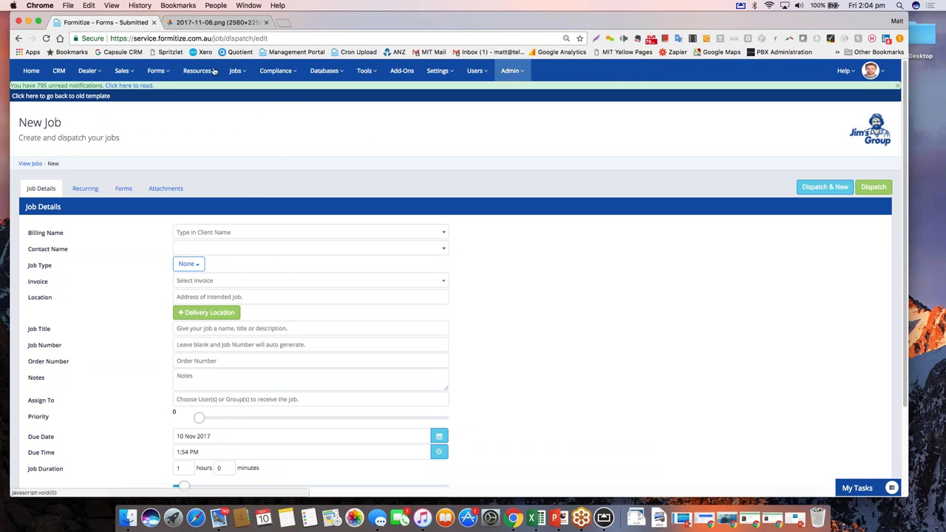
pyautogui.click(59, 71)
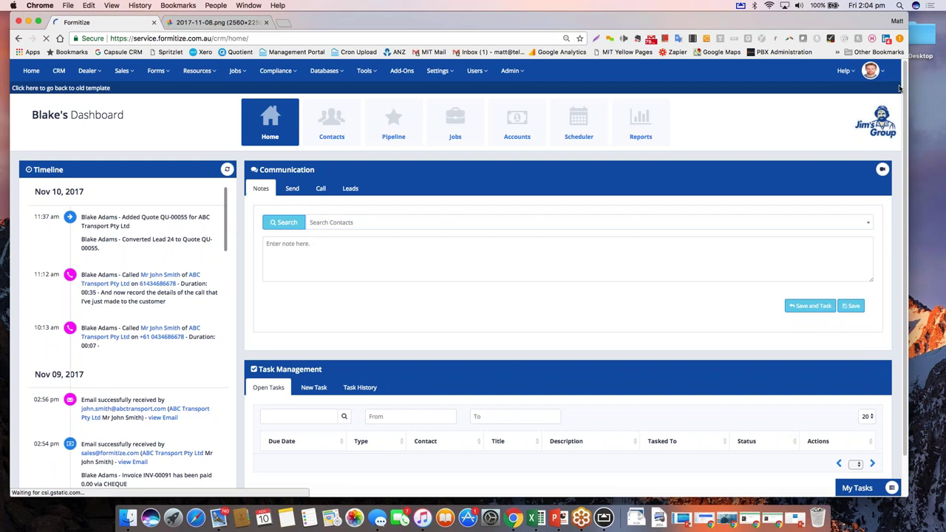
pyautogui.click(326, 130)
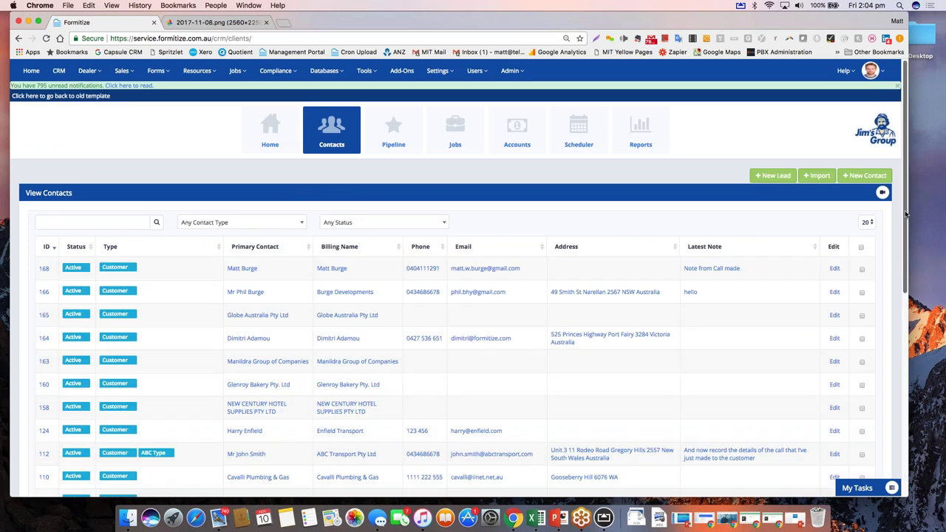
pyautogui.scroll(-1, 906, 215)
pyautogui.scroll(1, 898, 216)
pyautogui.scroll(-1, 891, 218)
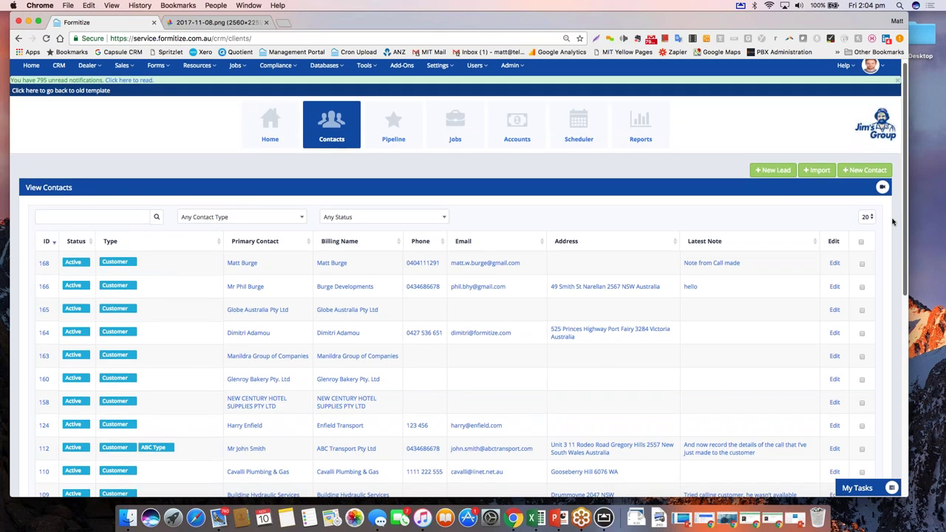
pyautogui.scroll(-5, 892, 221)
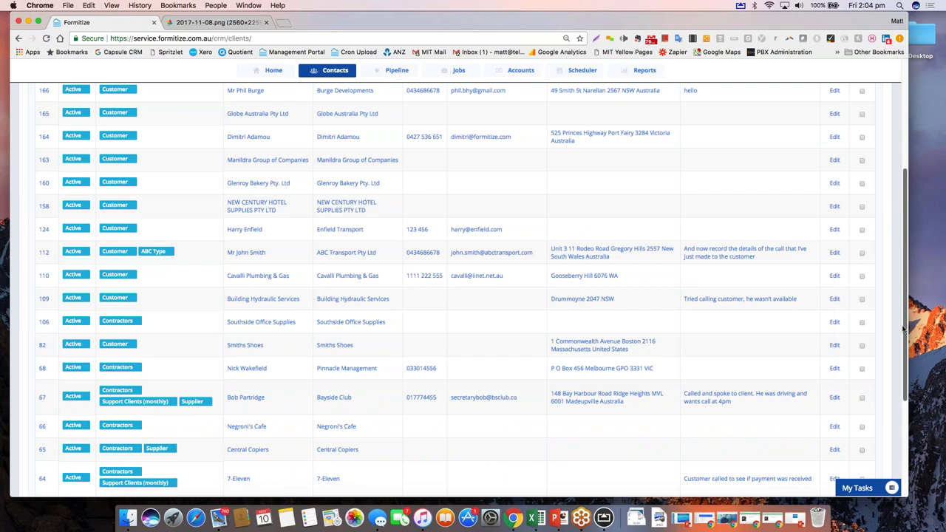
pyautogui.scroll(5, 903, 328)
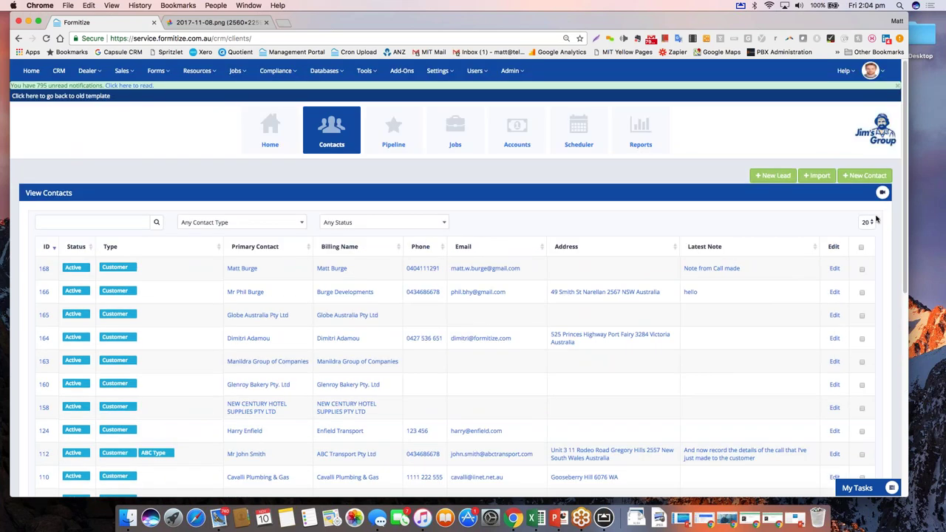
pyautogui.click(870, 223)
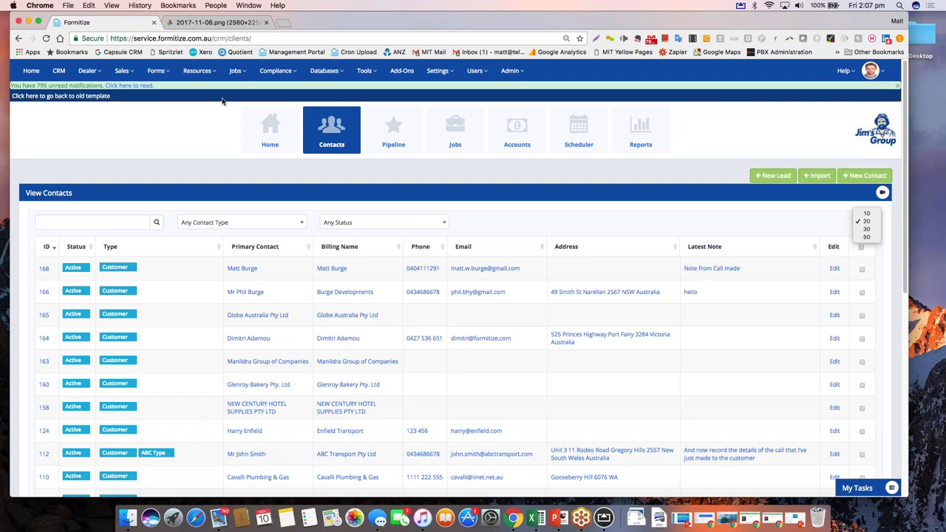
pyautogui.press('Escape')
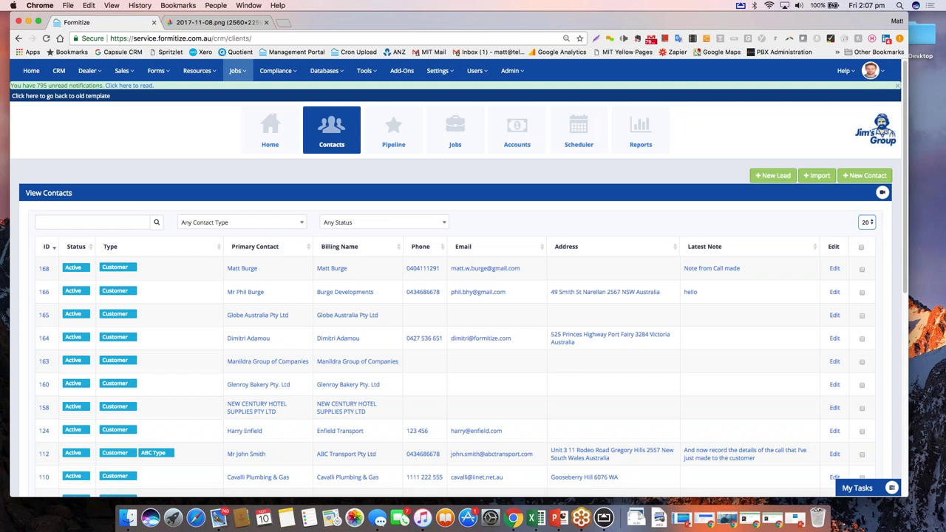
# Open the job scheduler and view the jobs assigned to each user for the current week.
pyautogui.click(237, 71)
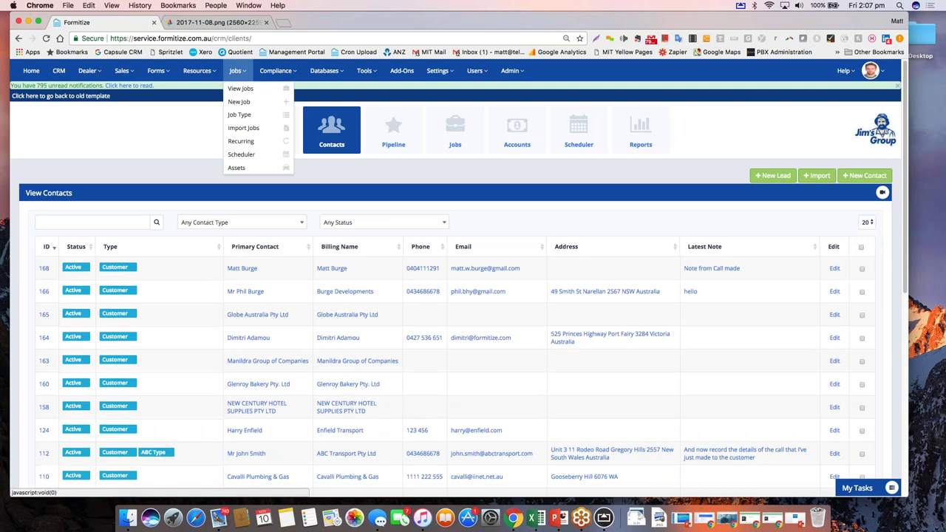
pyautogui.click(267, 154)
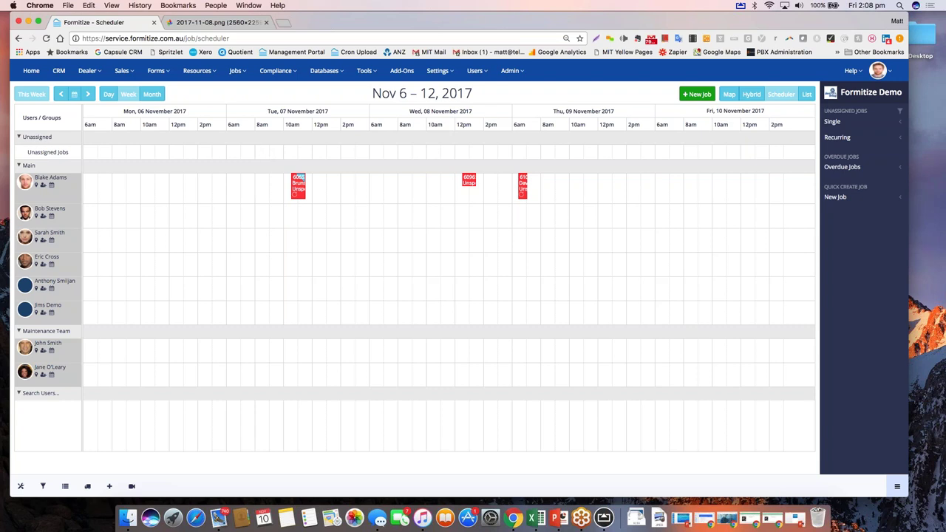
pyautogui.click(240, 69)
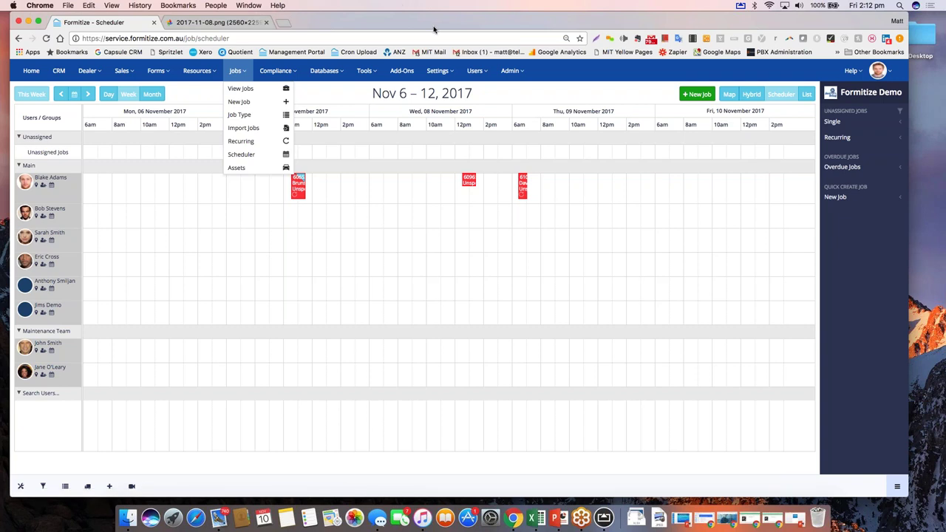
pyautogui.moveTo(434, 29)
pyautogui.mouseDown()
pyautogui.moveTo(423, 32)
pyautogui.moveTo(421, 52)
pyautogui.moveTo(428, 19)
pyautogui.mouseUp()
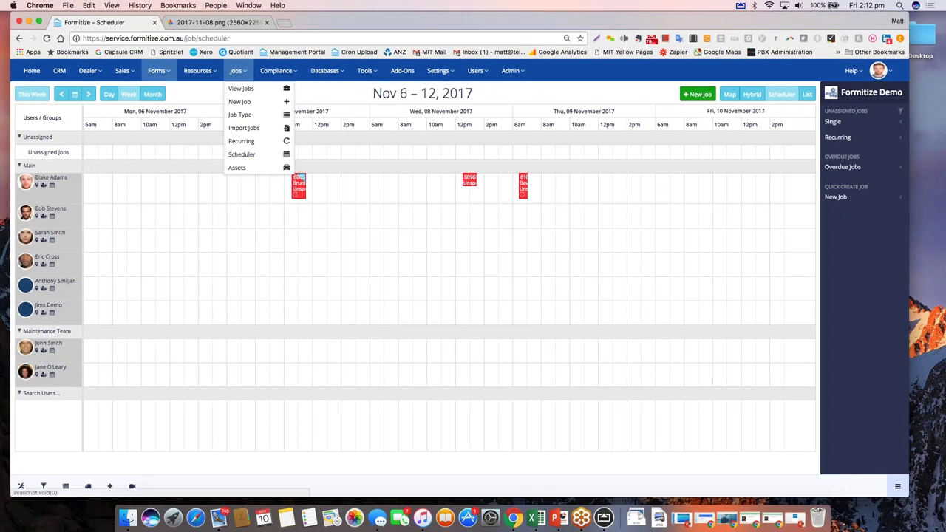
# Open the resources list and review the files with their folders, versions and expiry dates.
pyautogui.click(198, 68)
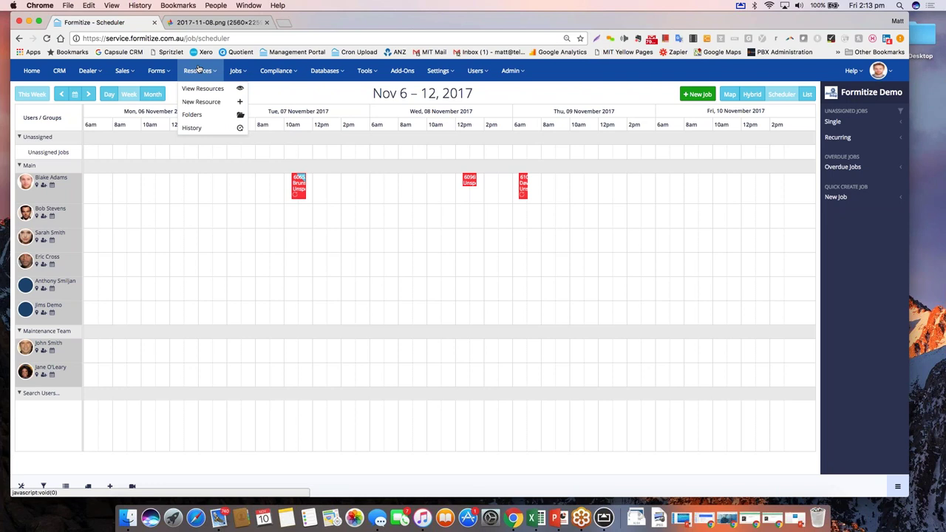
pyautogui.click(206, 89)
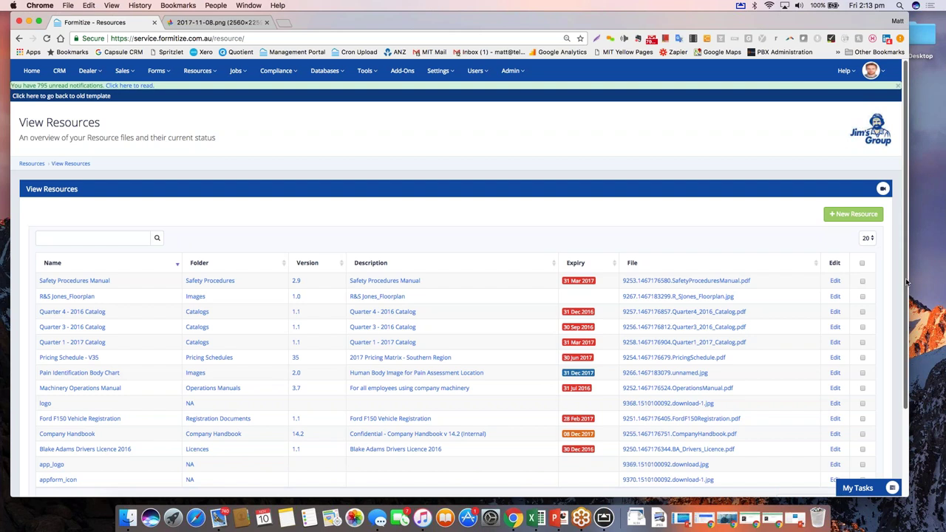
pyautogui.moveTo(906, 281); pyautogui.dragTo(906, 288)
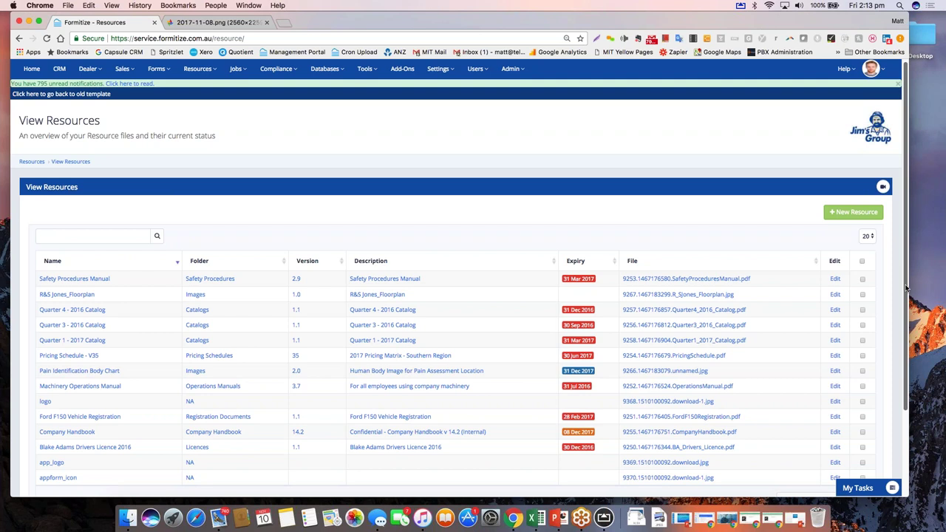
pyautogui.moveTo(906, 288); pyautogui.dragTo(906, 299)
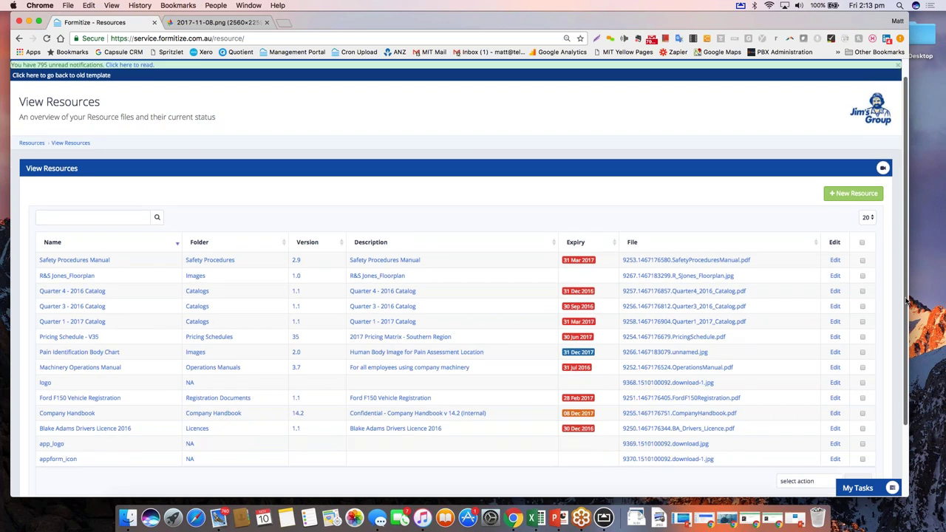
pyautogui.moveTo(906, 299); pyautogui.dragTo(906, 309)
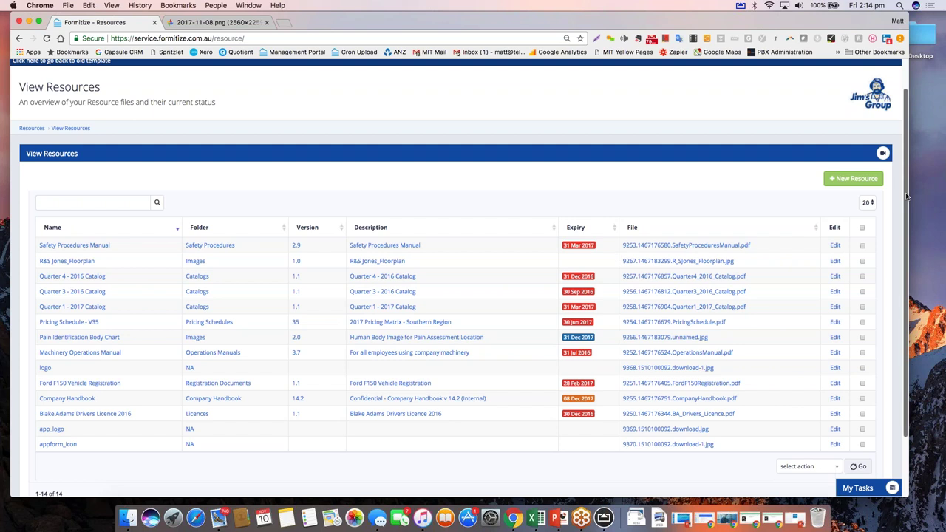
pyautogui.scroll(2, 905, 196)
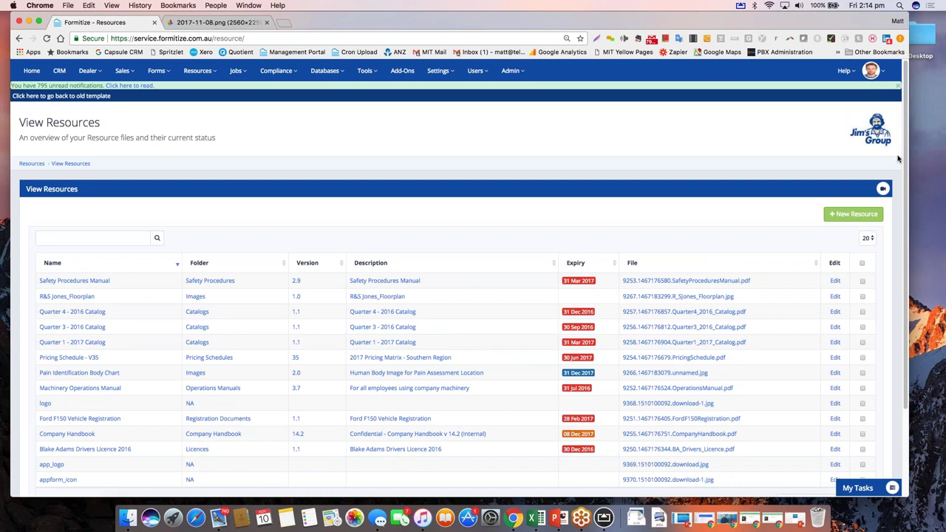
# Switch to the mirrored mobile app to view its resource folders, then return to the browser's resources list.
pyautogui.click(678, 38)
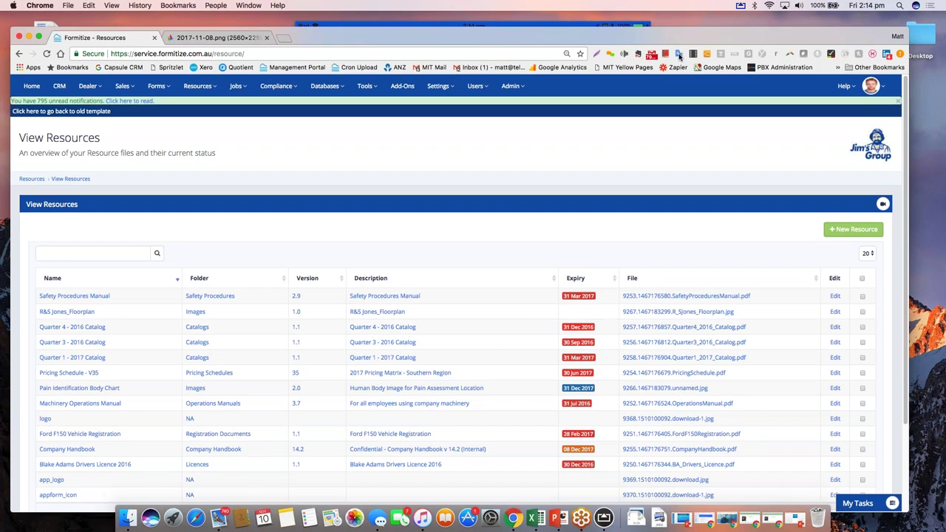
pyautogui.click(560, 30)
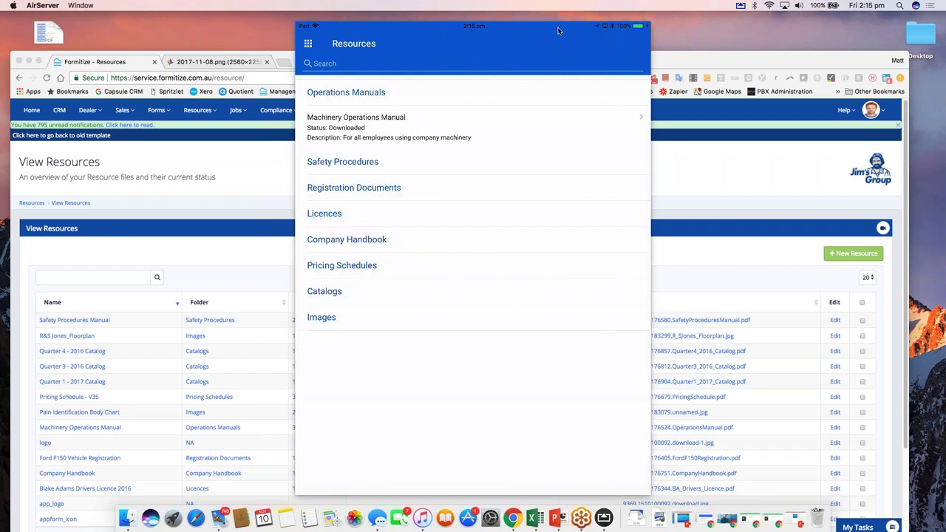
pyautogui.click(769, 60)
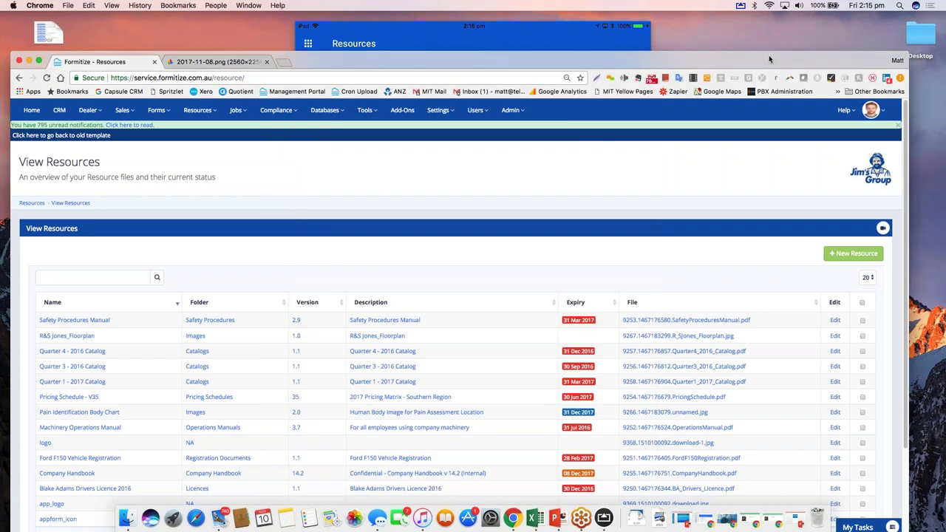
pyautogui.moveTo(768, 59); pyautogui.dragTo(763, 16)
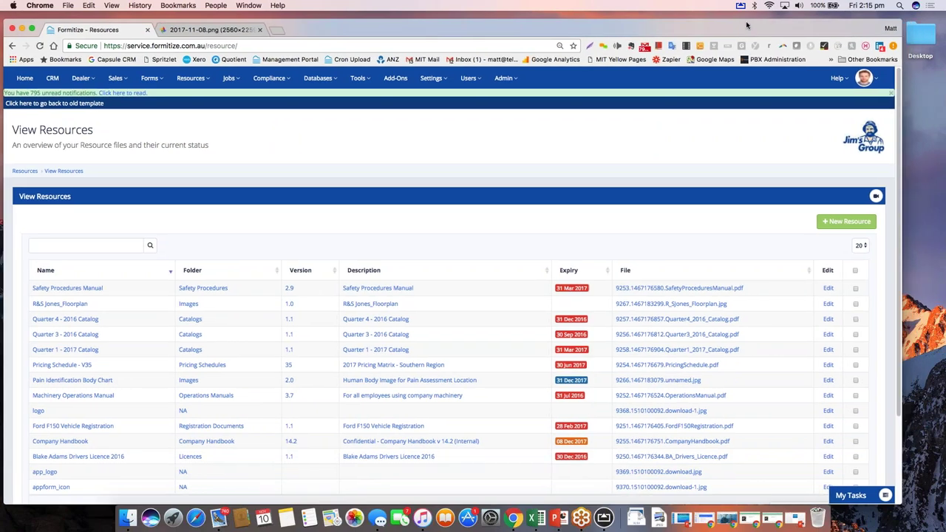
# In the job scheduler, hide Friday from the displayed days and switch to the month view.
pyautogui.click(232, 79)
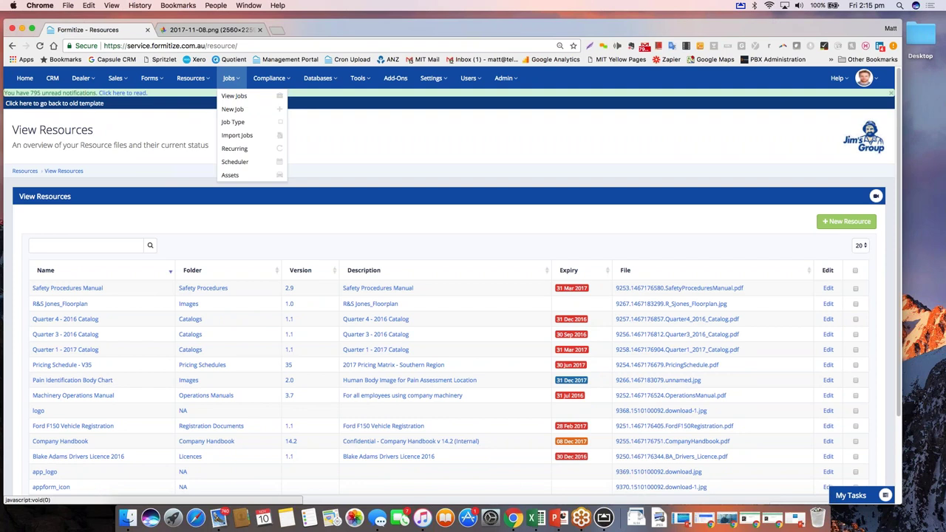
pyautogui.click(237, 161)
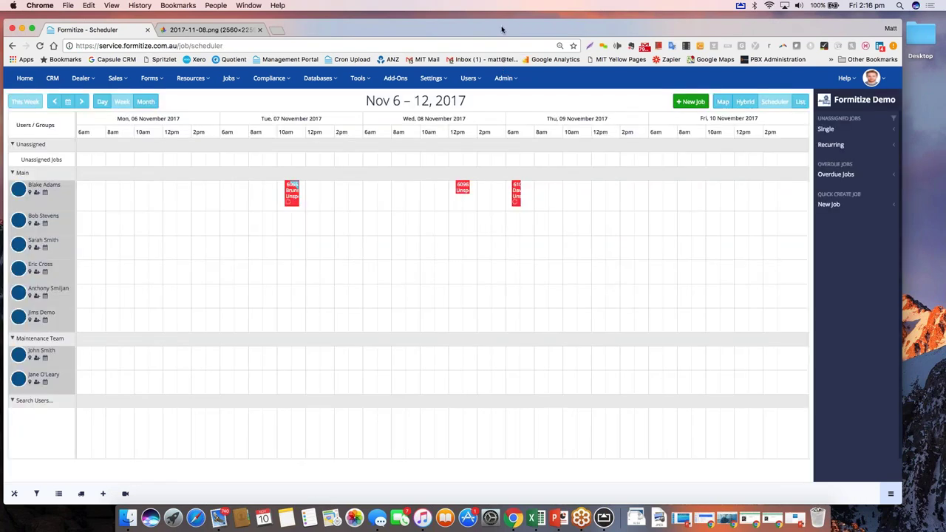
pyautogui.moveTo(501, 29); pyautogui.dragTo(498, 23)
pyautogui.click(13, 493)
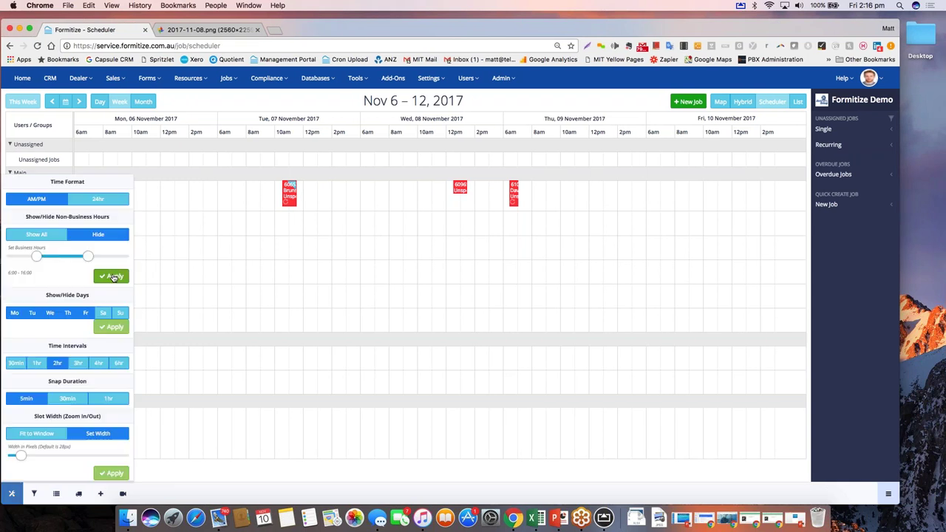
pyautogui.moveTo(88, 256)
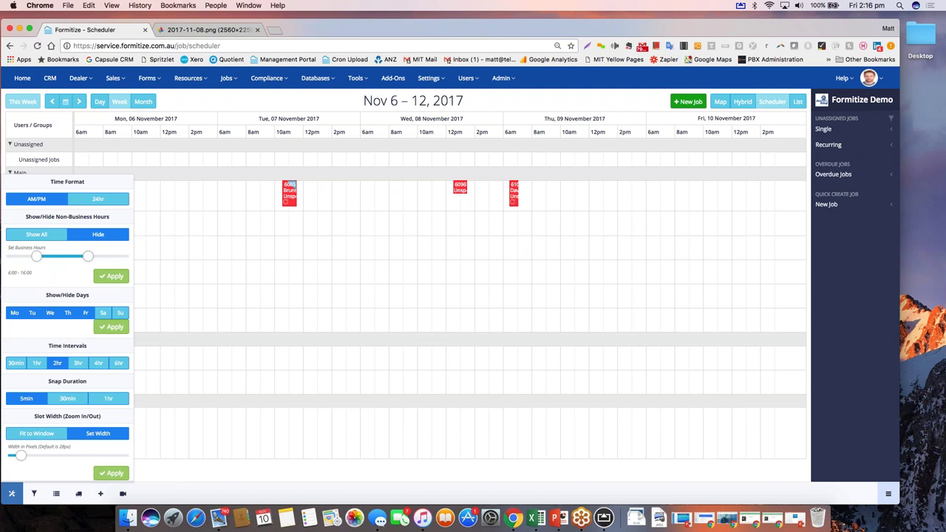
pyautogui.click(86, 314)
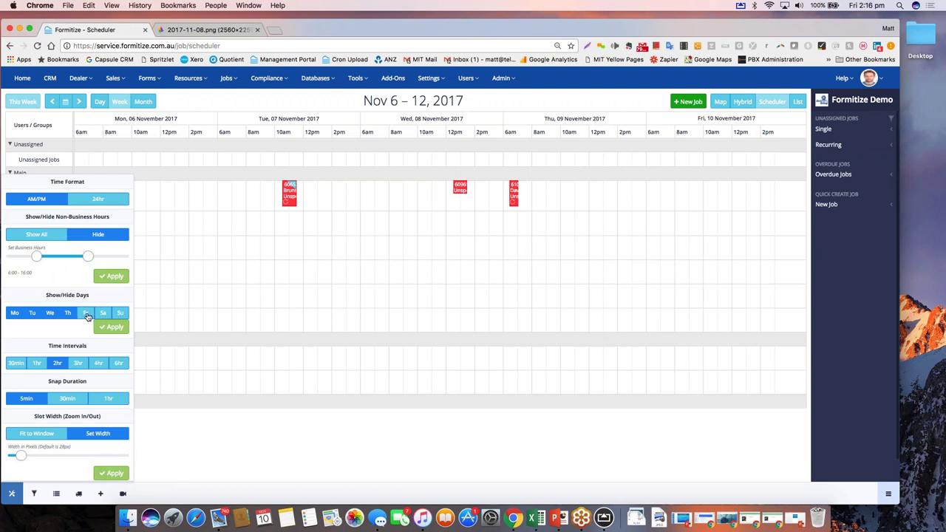
pyautogui.click(113, 327)
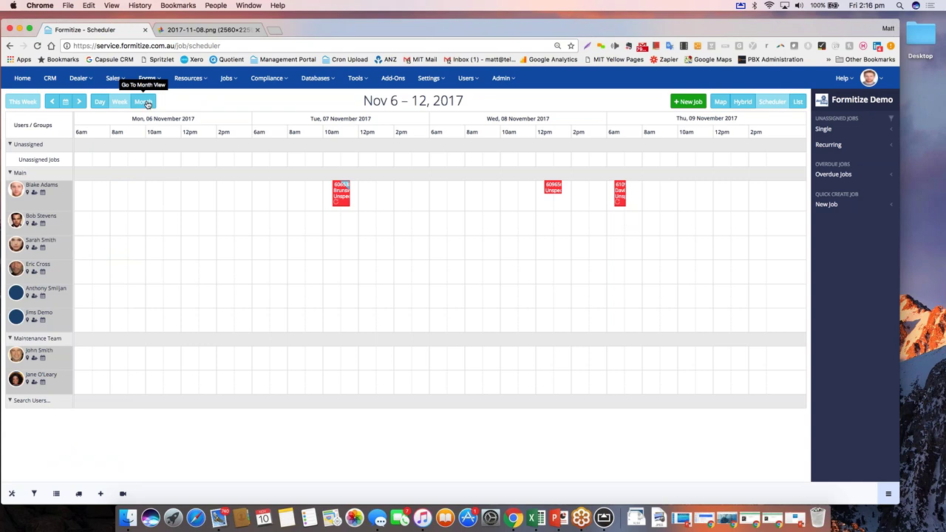
pyautogui.click(145, 102)
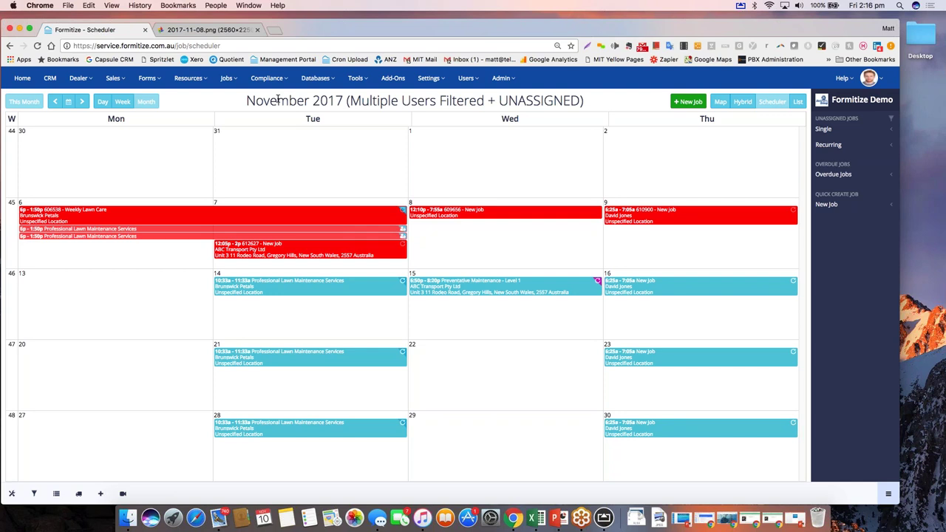
# Open the form for adding a new resource document and review its fields and user group authorization options.
pyautogui.click(187, 78)
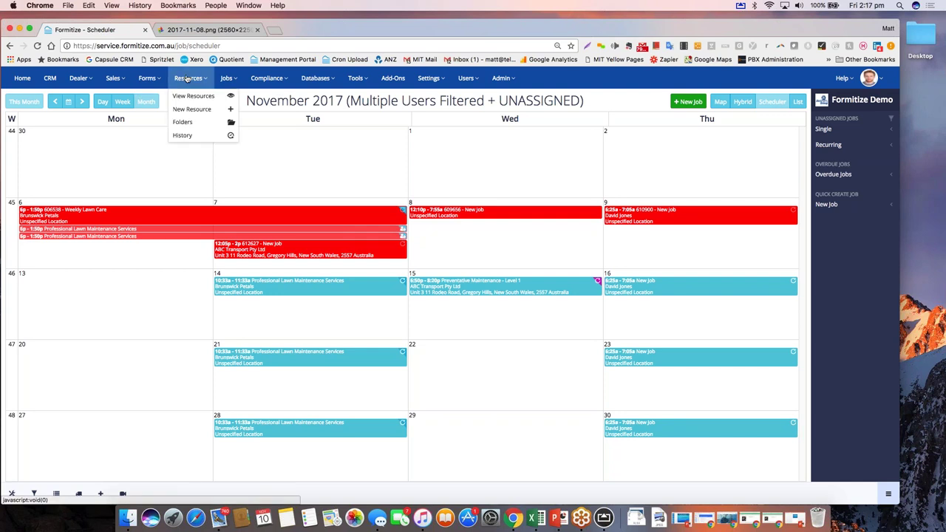
pyautogui.click(201, 110)
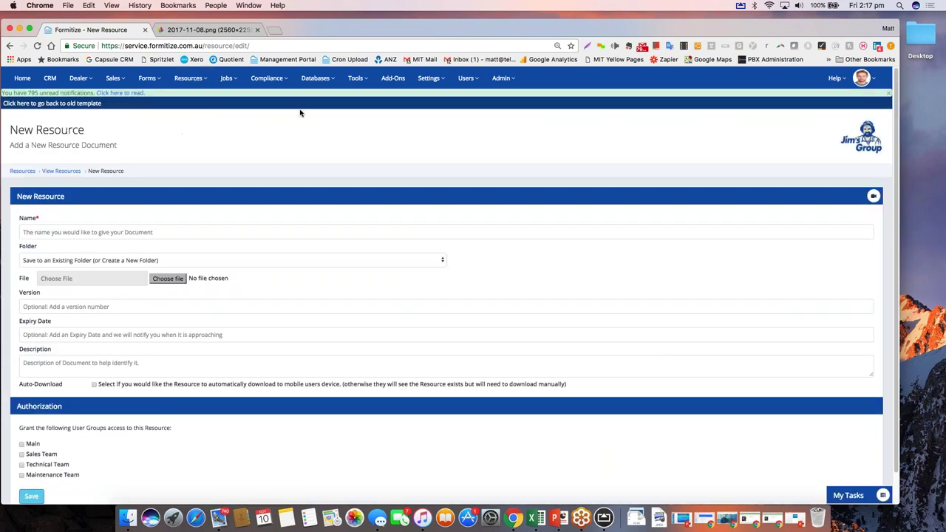
pyautogui.click(189, 78)
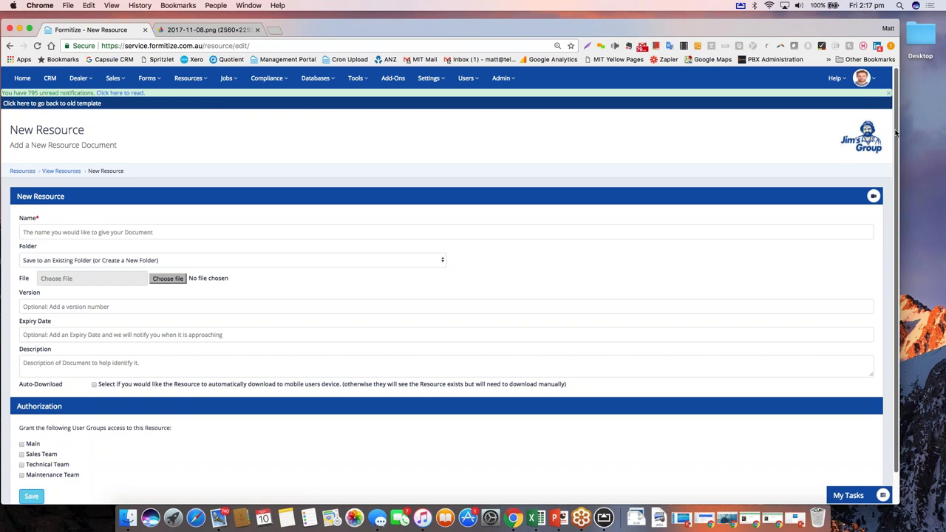
pyautogui.scroll(-1, 894, 144)
pyautogui.scroll(-2, 894, 150)
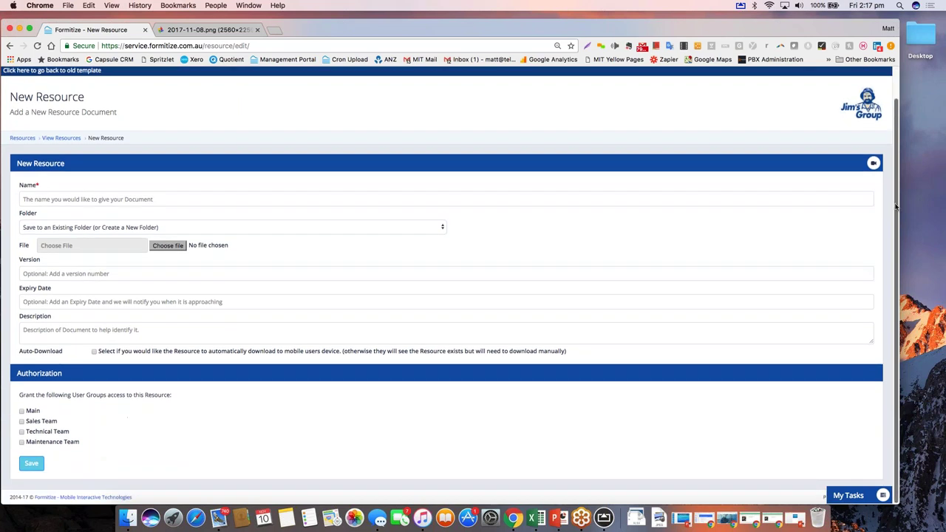
# Check the folder choices for the new resource without picking one, and dismiss the unread notifications banner.
pyautogui.click(73, 225)
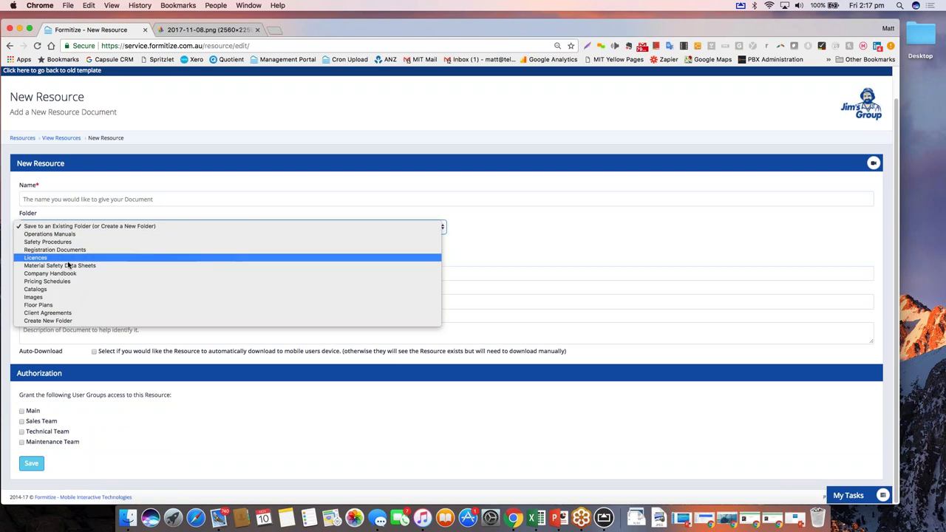
pyautogui.click(500, 224)
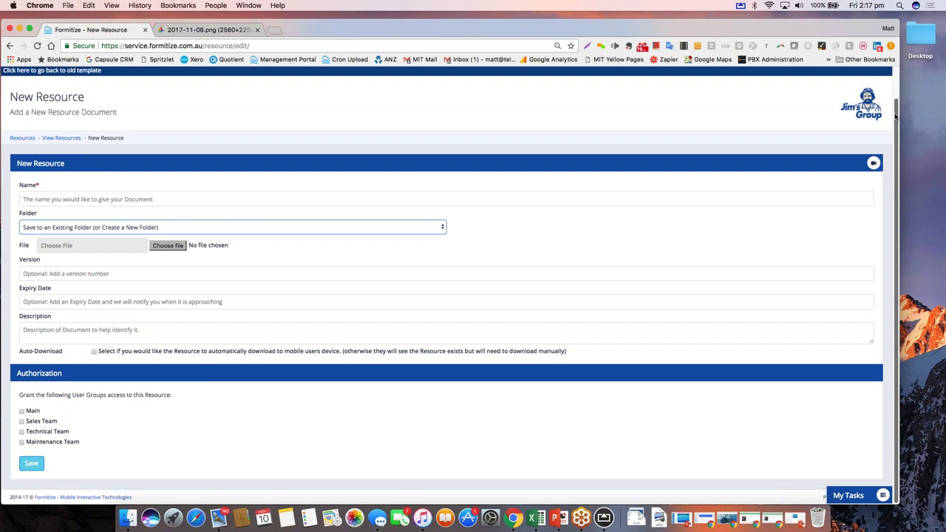
pyautogui.scroll(1, 895, 114)
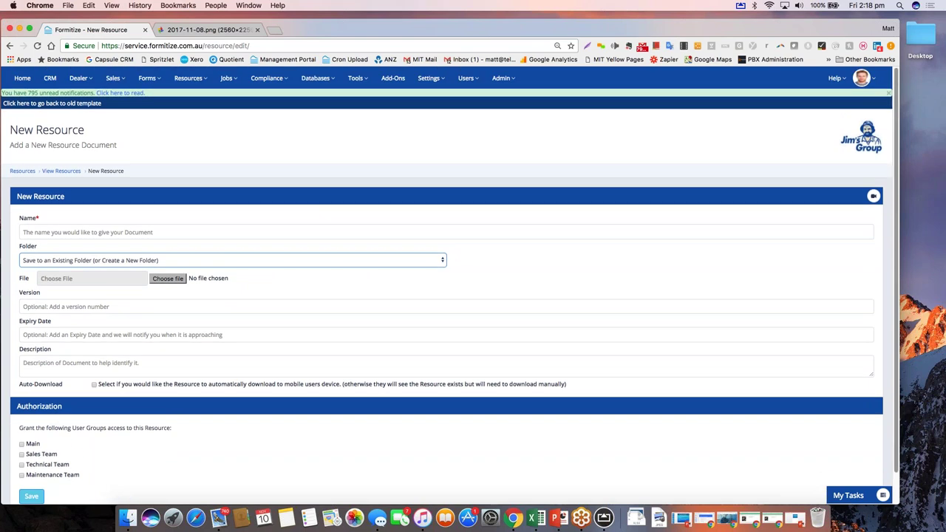
pyautogui.click(889, 95)
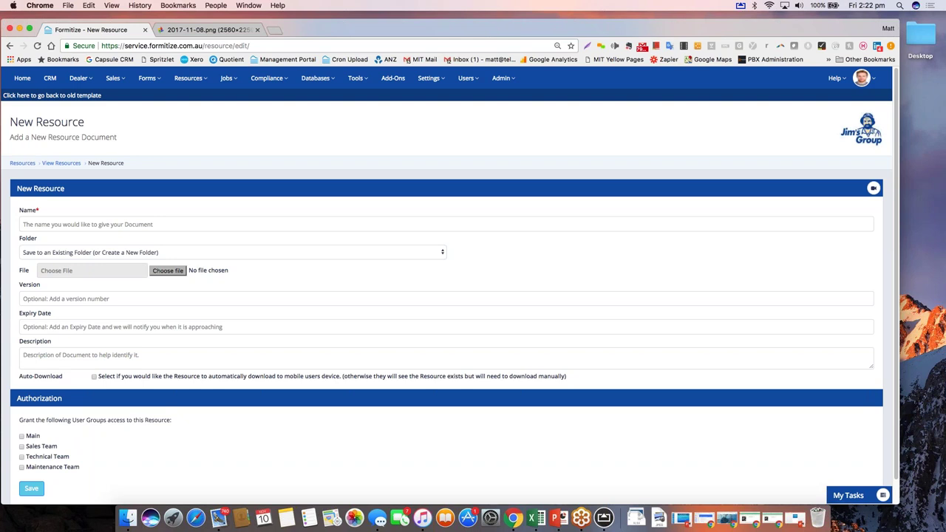
# Switch to the mirrored mobile app and set the new recurring job's frequency to 3 with a Week interval.
pyautogui.moveTo(496, 32); pyautogui.dragTo(495, 36)
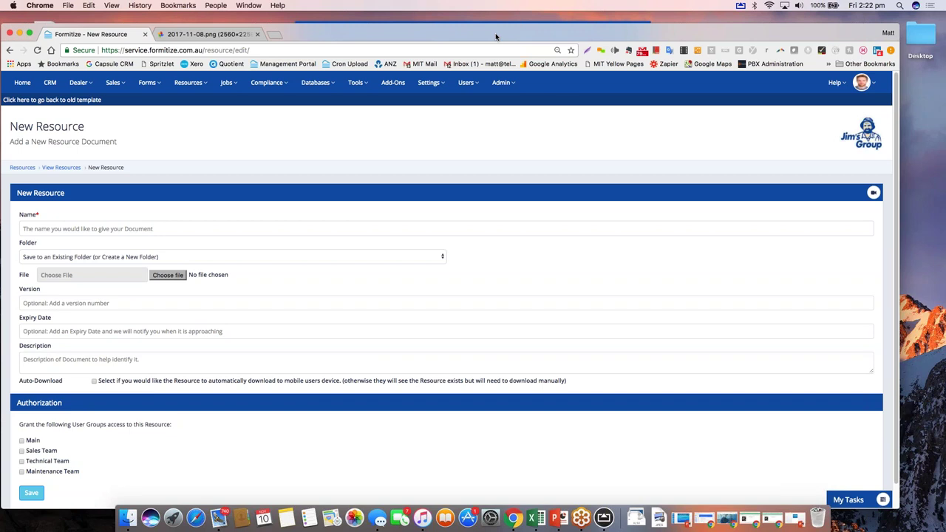
pyautogui.moveTo(496, 37); pyautogui.dragTo(502, 14)
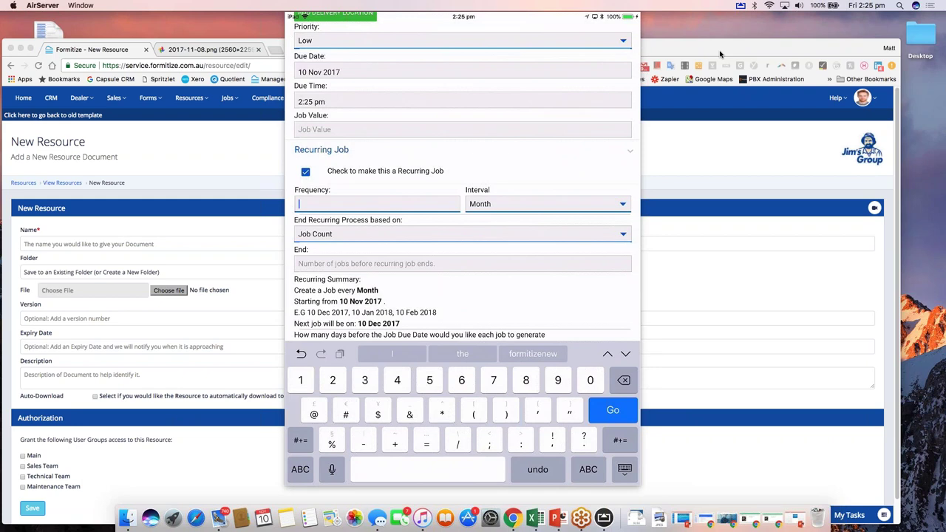
pyautogui.write('3')
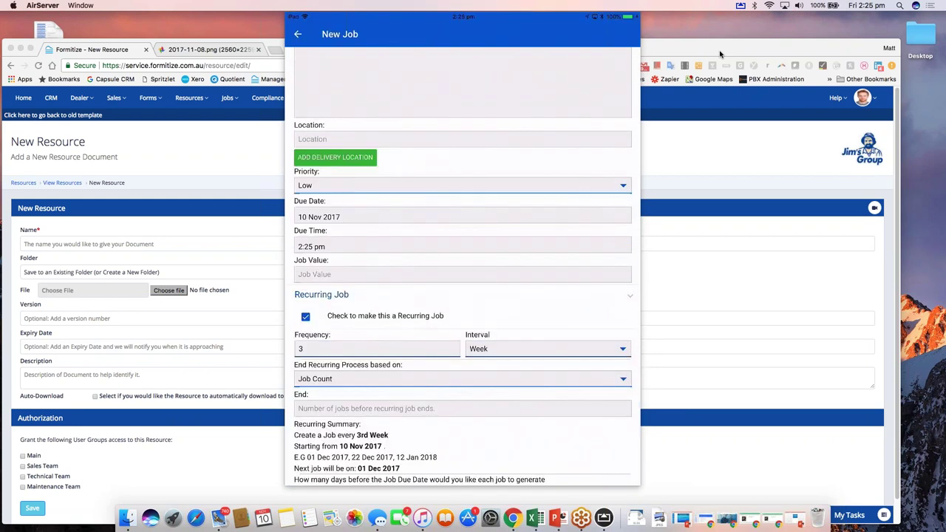
# Change the new recurring job's frequency to 6.
pyautogui.click(377, 349)
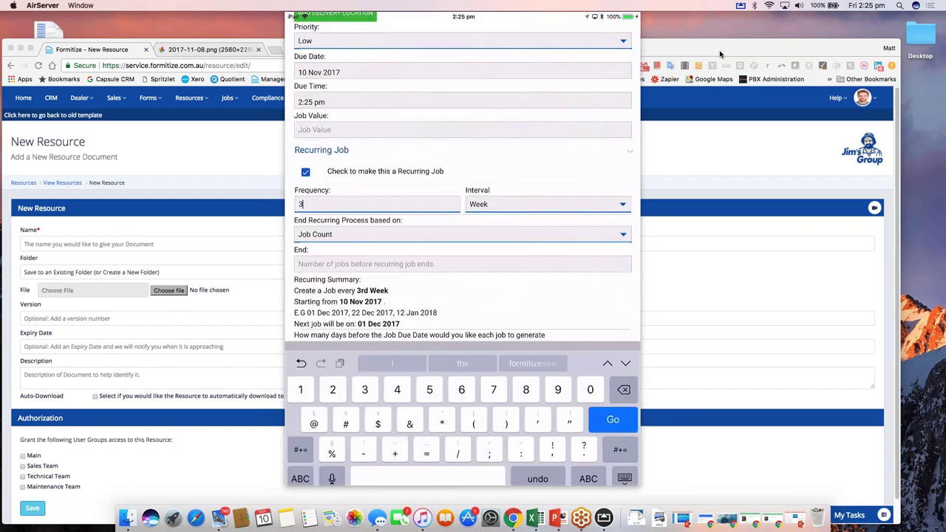
pyautogui.press('BackSpace')
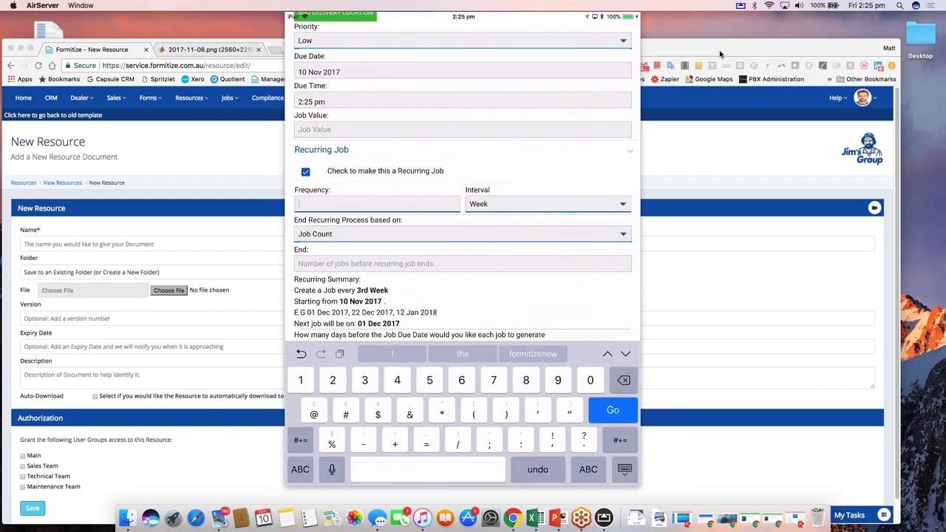
pyautogui.write('6')
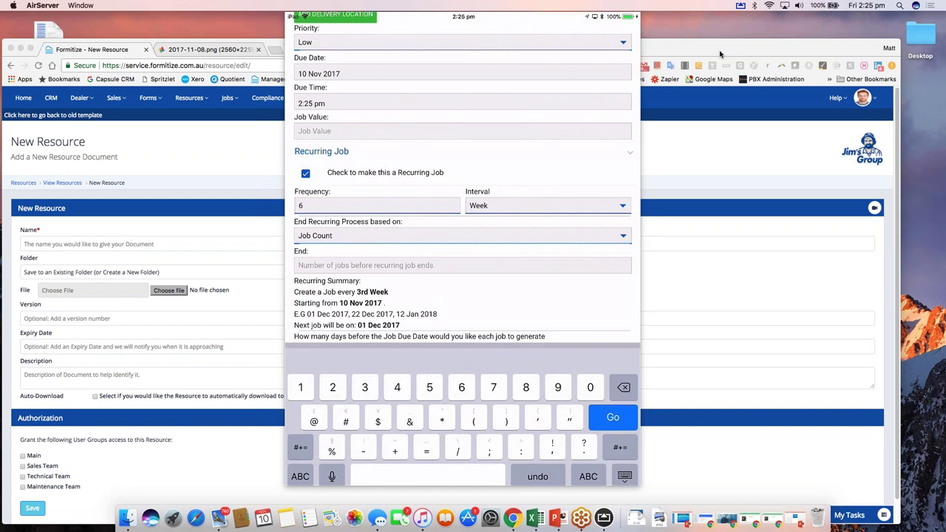
# Confirm the recurring job's frequency and review the recurring summary in the new job form.
pyautogui.press('Return')
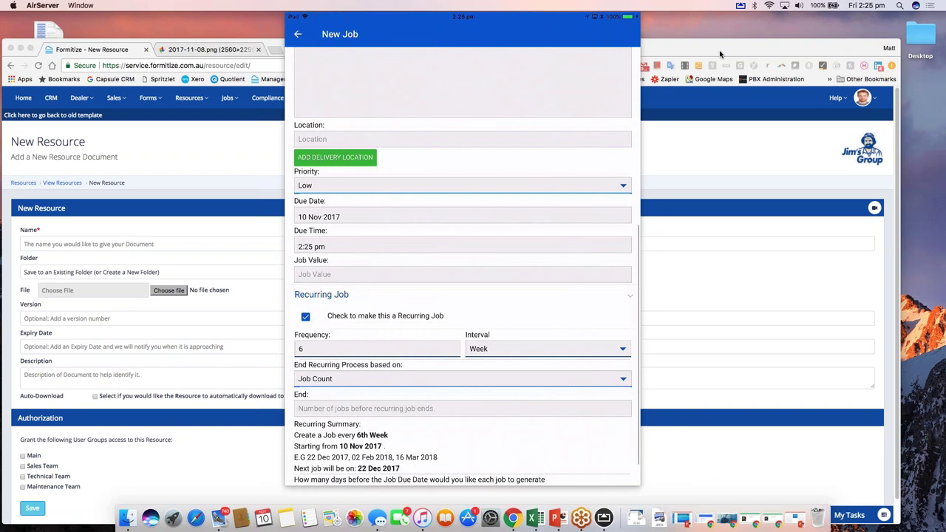
pyautogui.scroll(-1, 462, 296)
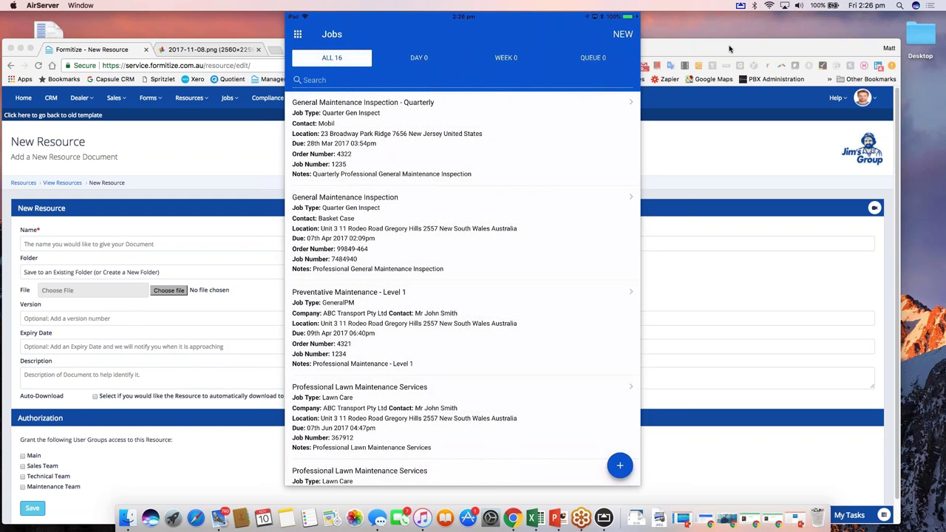
# Switch to the Chrome window showing Formitize and move it up to just below the menu bar.
pyautogui.click(729, 49)
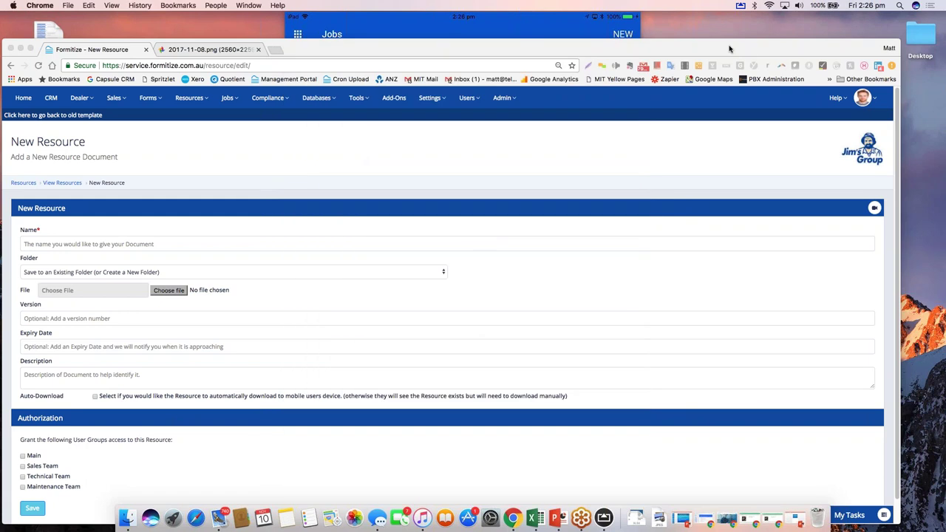
pyautogui.click(728, 49)
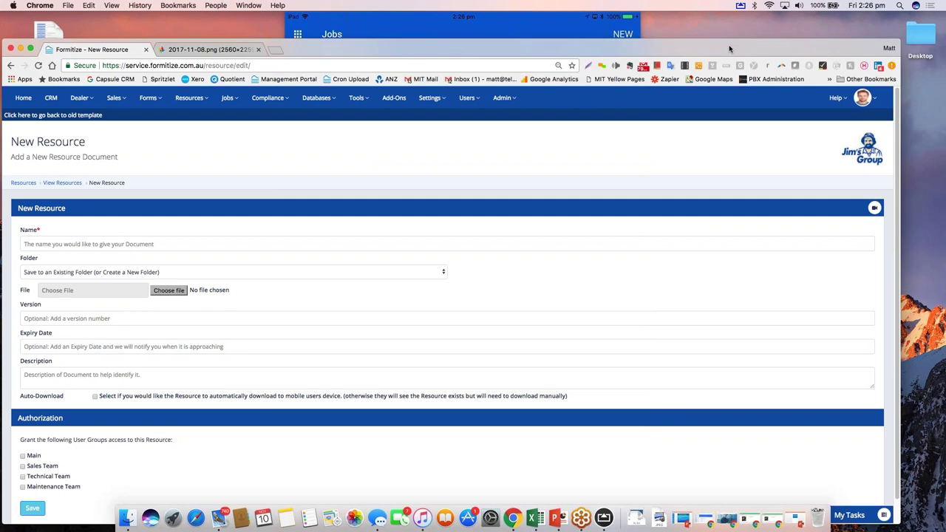
pyautogui.moveTo(729, 49); pyautogui.dragTo(736, 17)
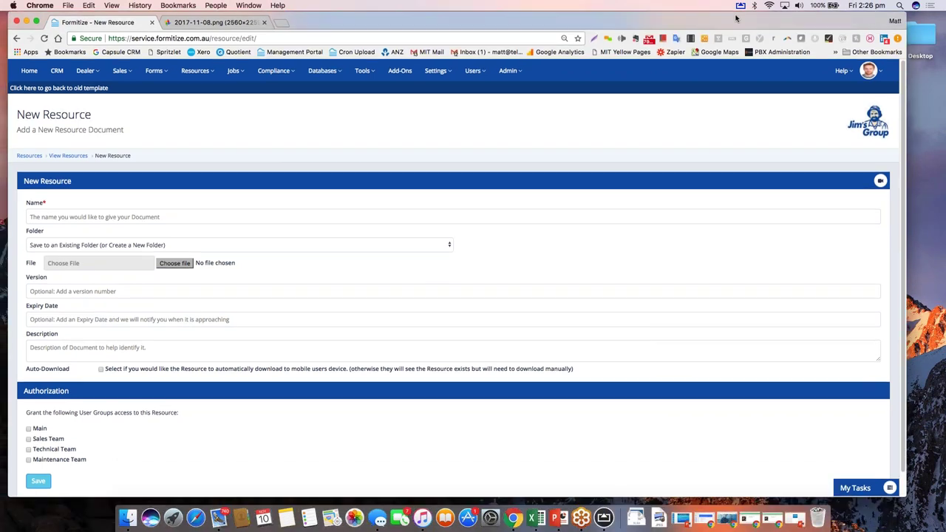
# Open the Import Jobs page to view the CSV/Excel upload area, and return to the home dashboard.
pyautogui.click(237, 70)
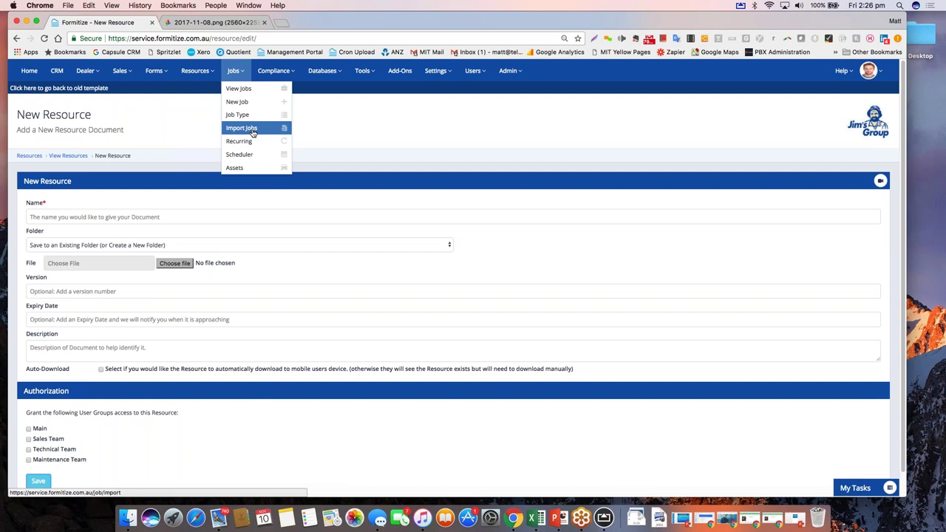
pyautogui.click(325, 125)
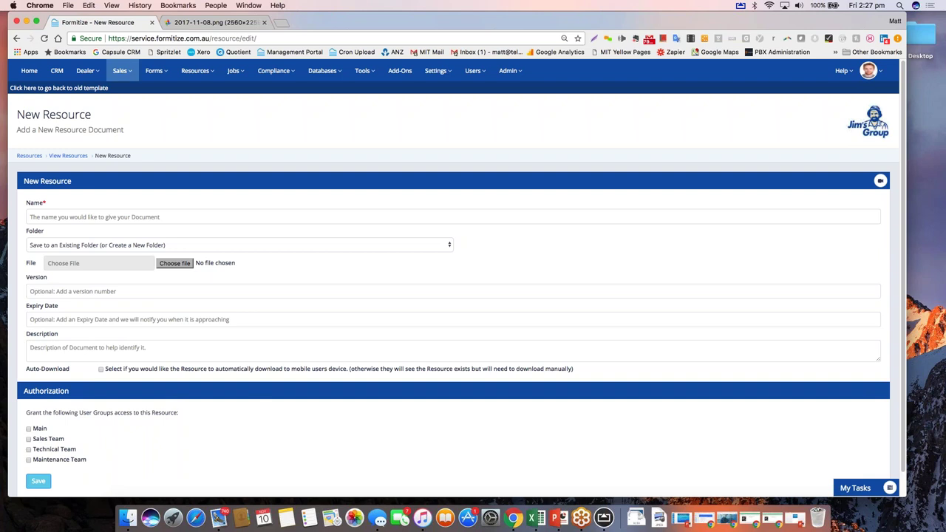
pyautogui.click(233, 70)
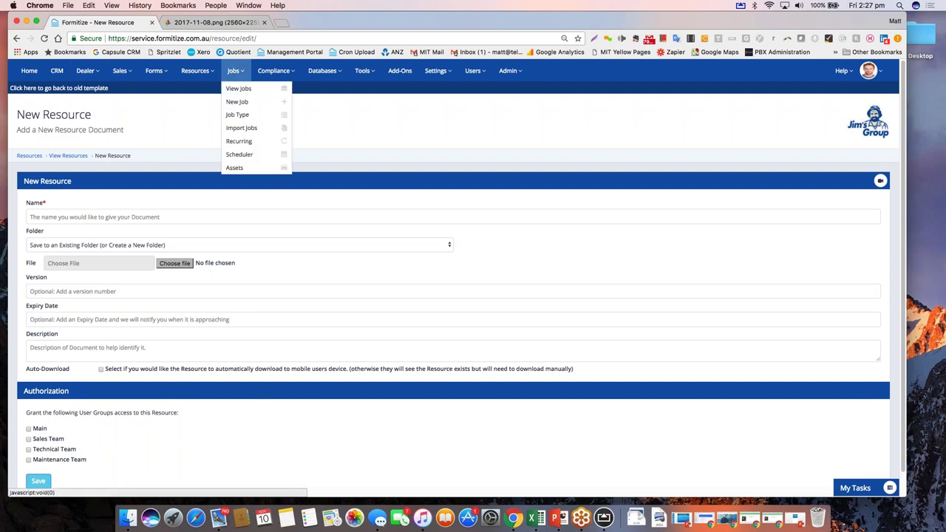
pyautogui.click(255, 130)
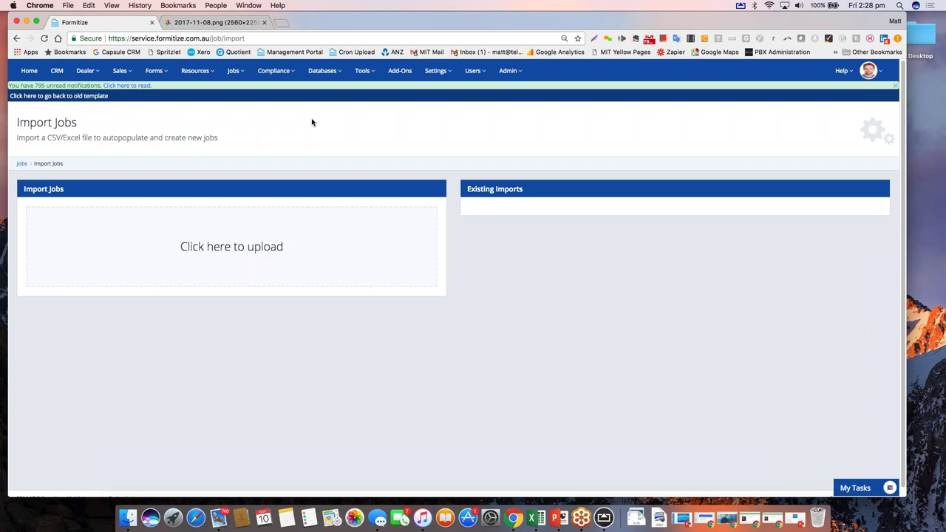
pyautogui.click(233, 70)
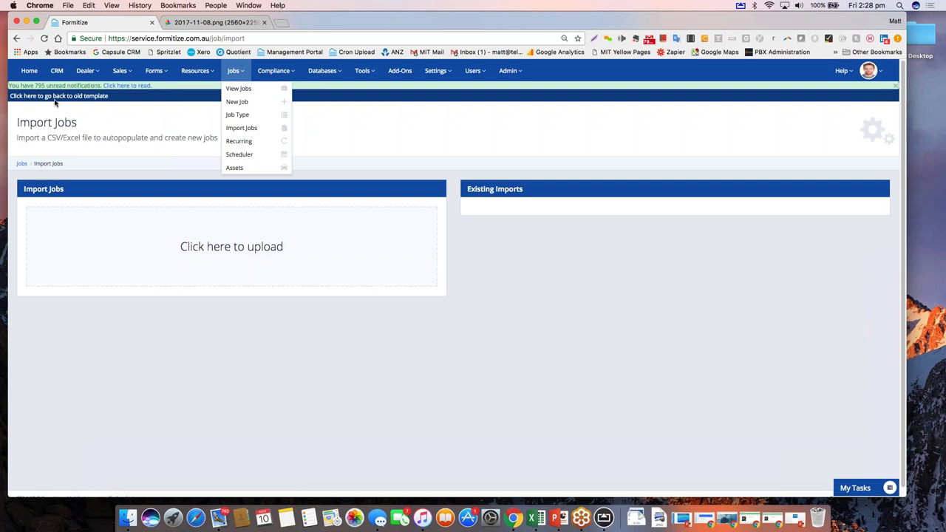
pyautogui.click(34, 70)
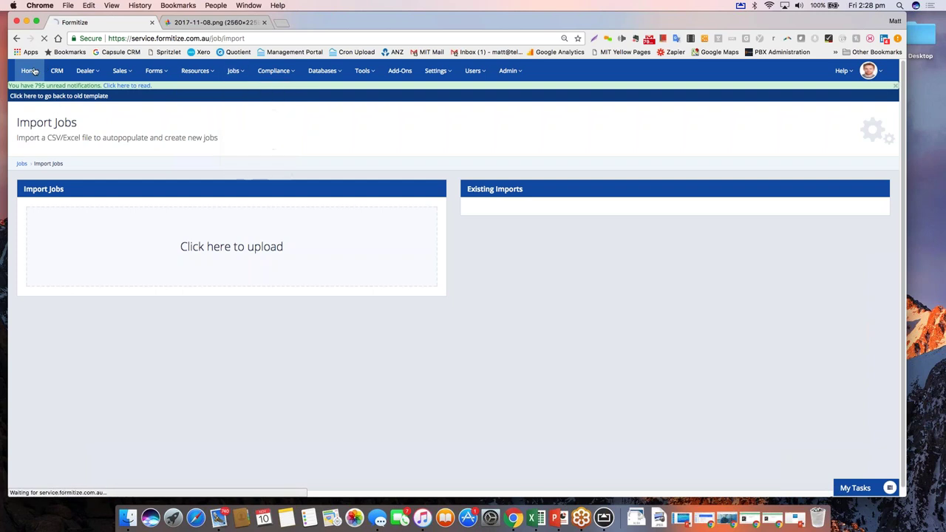
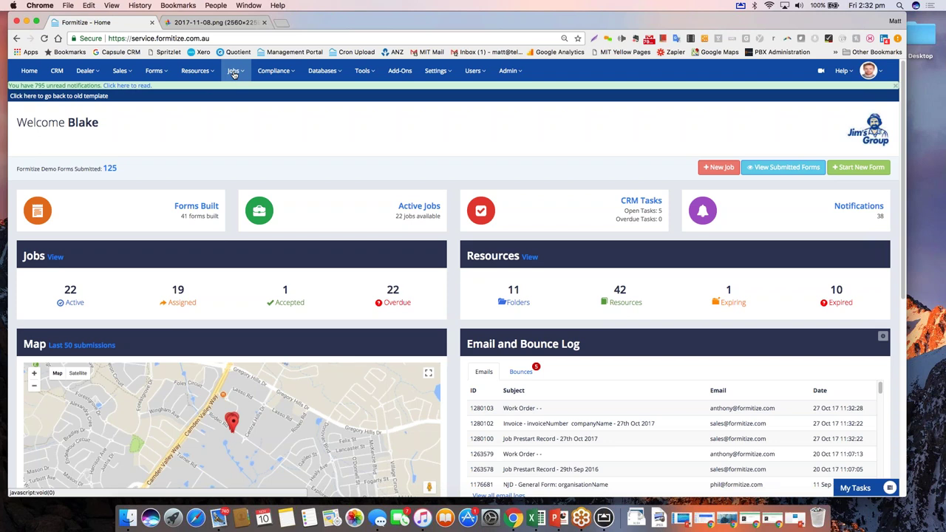
# Open the New Job form and review all of its job detail fields.
pyautogui.click(233, 71)
pyautogui.click(240, 114)
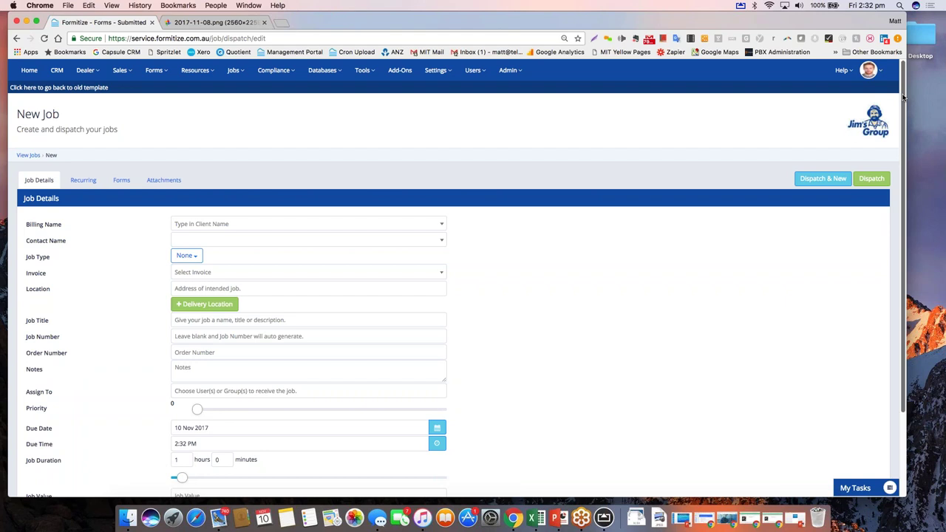
pyautogui.scroll(-3, 903, 98)
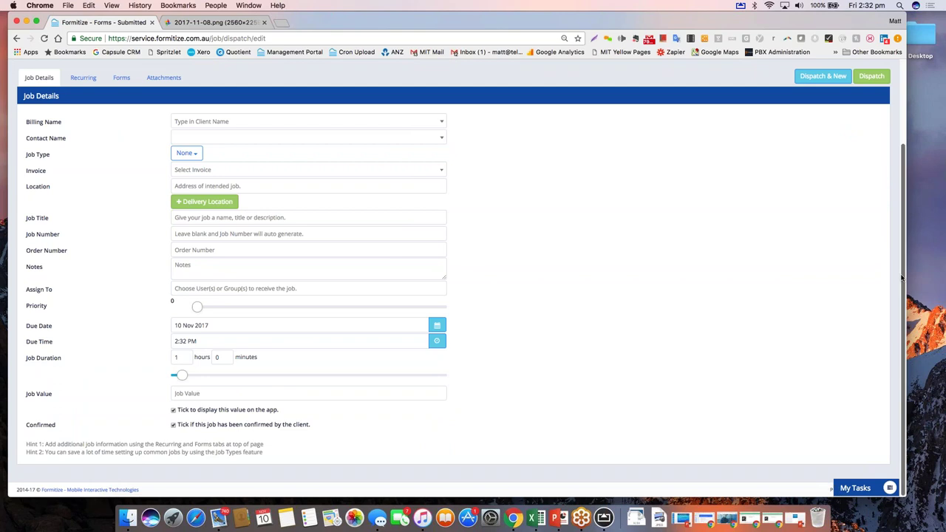
pyautogui.moveTo(901, 277); pyautogui.dragTo(898, 179)
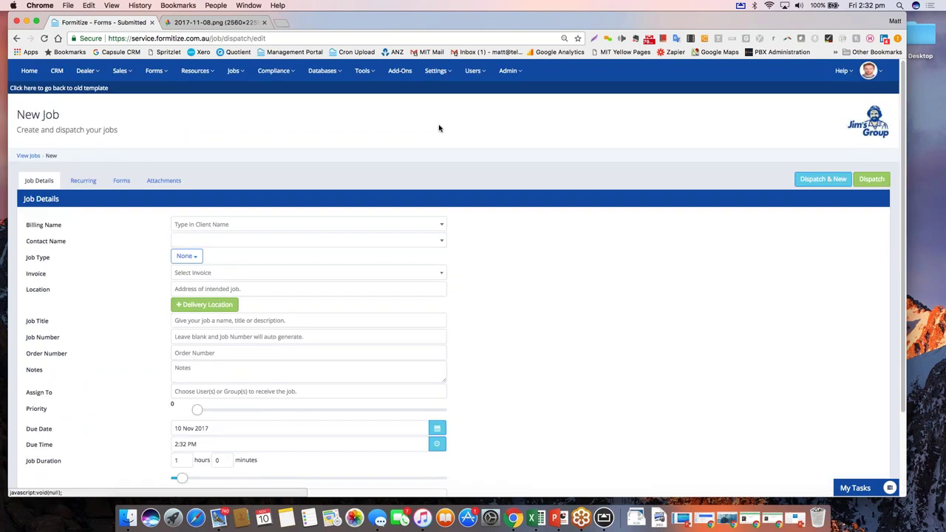
# Open the list of active jobs and examine its columns, filters, due dates, statuses and value totals.
pyautogui.click(241, 70)
pyautogui.click(242, 129)
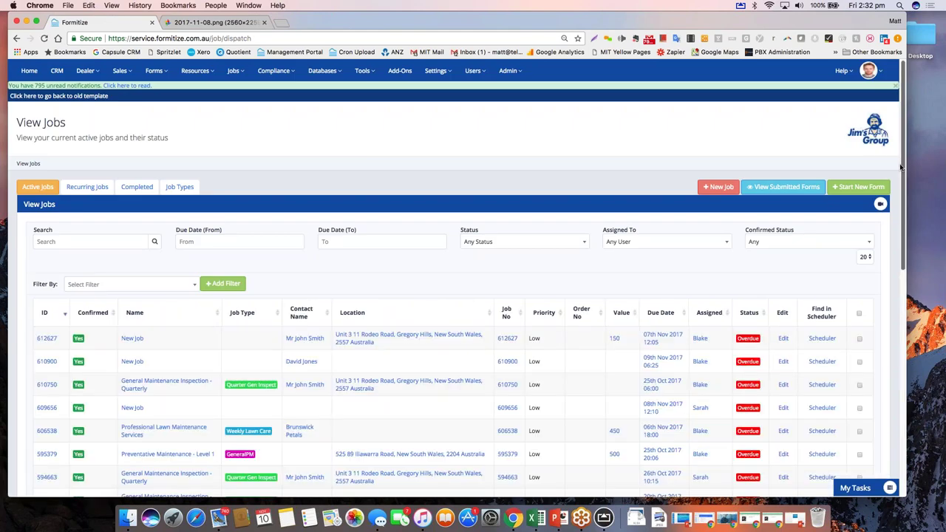
pyautogui.moveTo(900, 167); pyautogui.dragTo(906, 269)
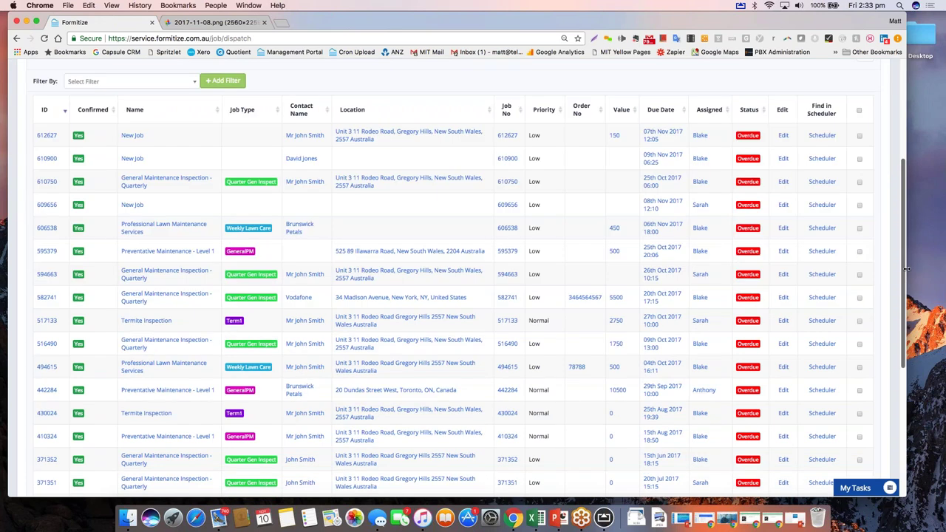
pyautogui.moveTo(906, 269); pyautogui.dragTo(906, 386)
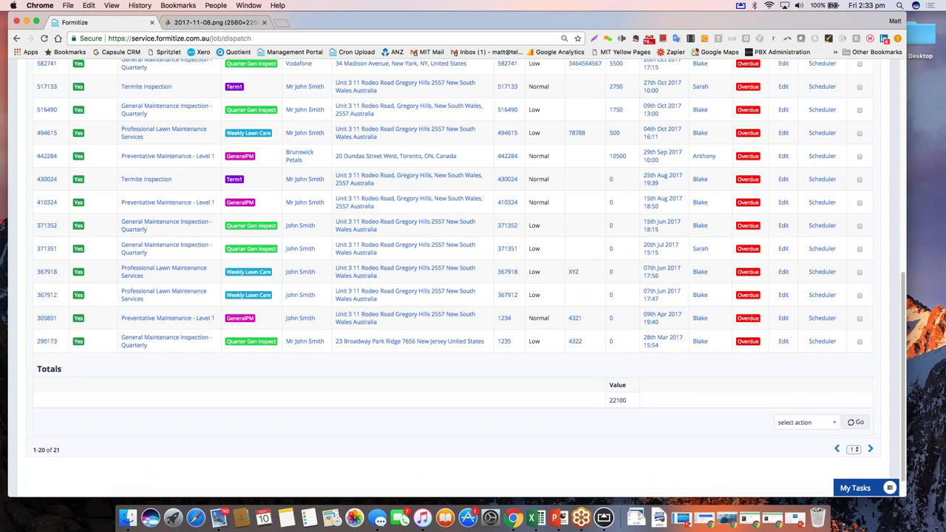
pyautogui.scroll(5, 885, 224)
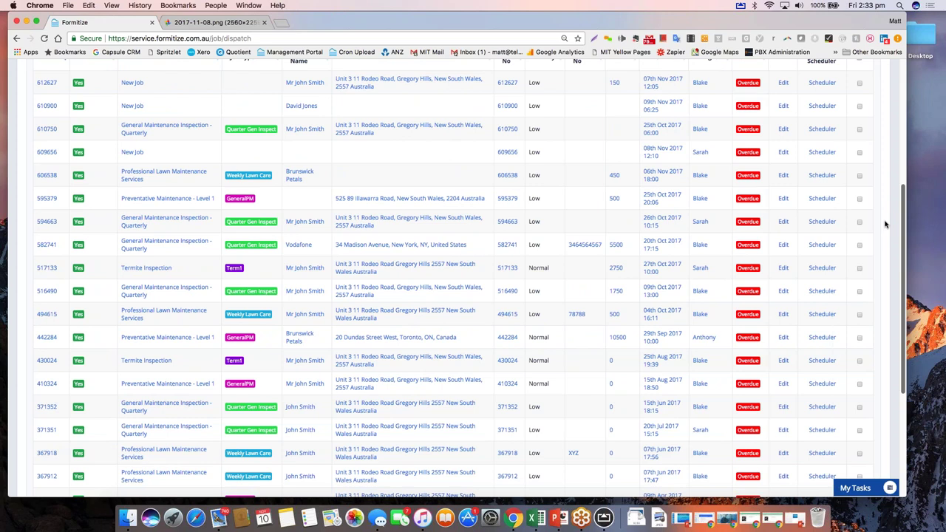
pyautogui.scroll(-6, 536, 352)
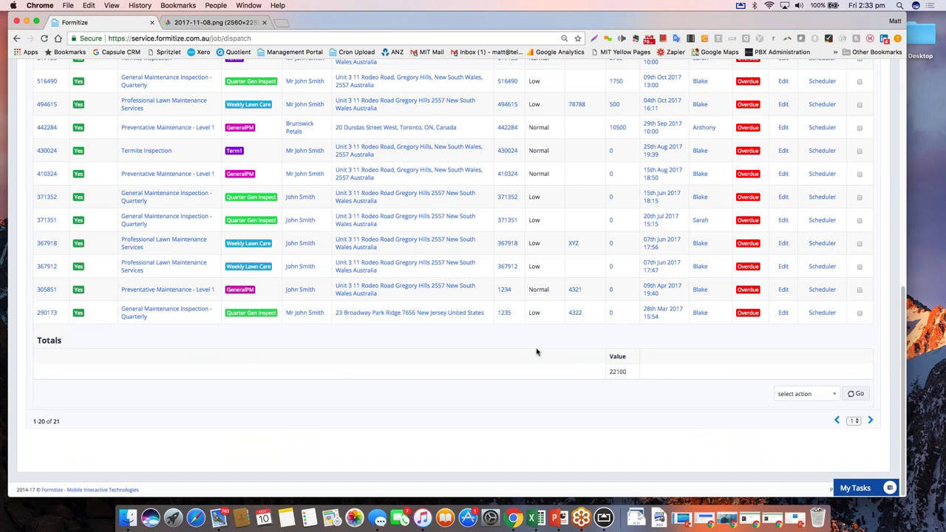
pyautogui.moveTo(903, 347); pyautogui.dragTo(905, 114)
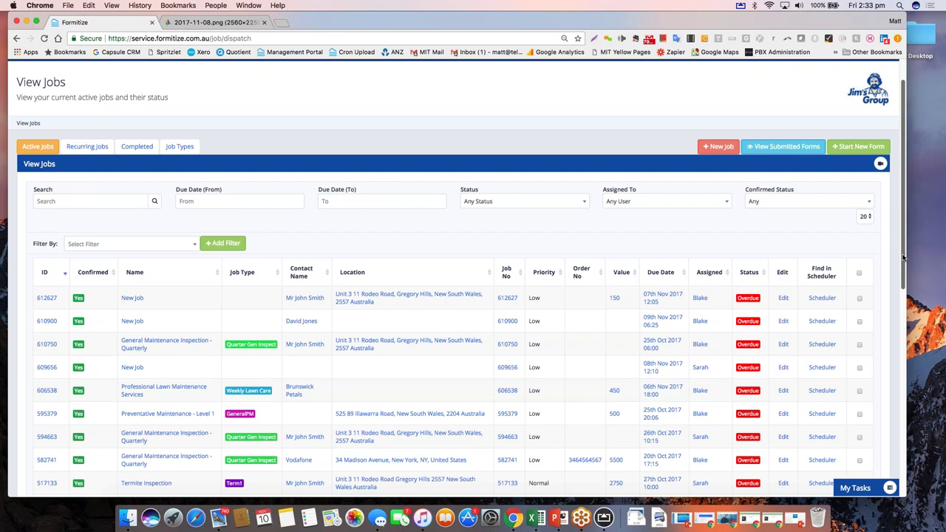
pyautogui.moveTo(903, 257); pyautogui.dragTo(903, 224)
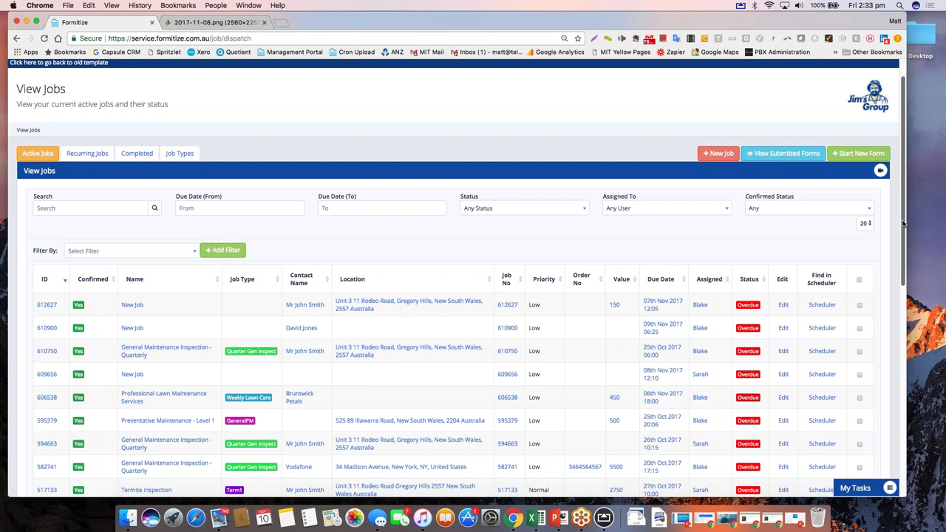
pyautogui.moveTo(903, 224); pyautogui.dragTo(903, 201)
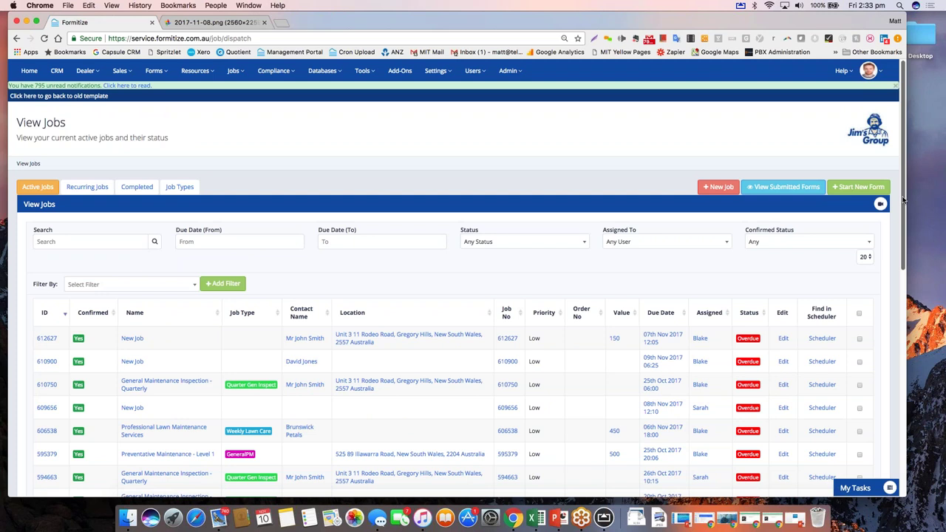
pyautogui.scroll(-1, 903, 199)
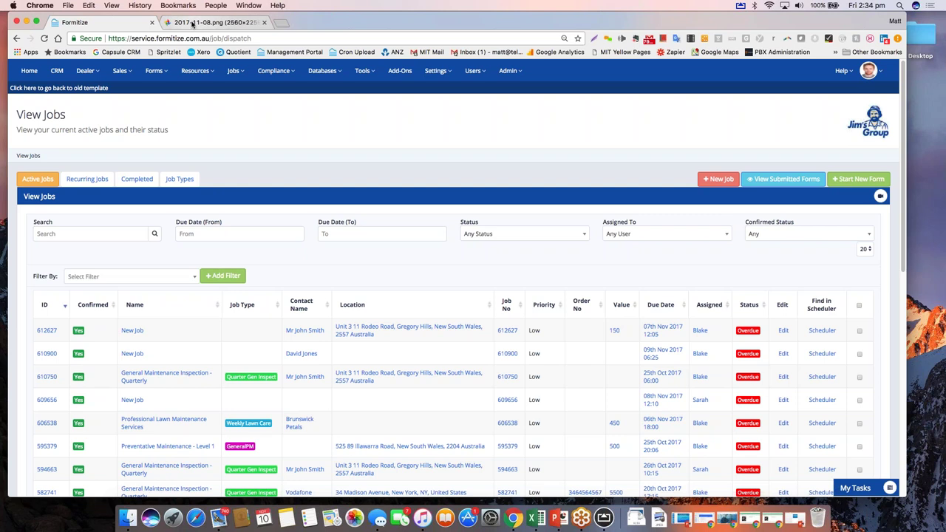
# Examine the Income And Expenditure Report in the 2017-11-08.png image, from its heading and date range to the expense accounts.
pyautogui.click(193, 24)
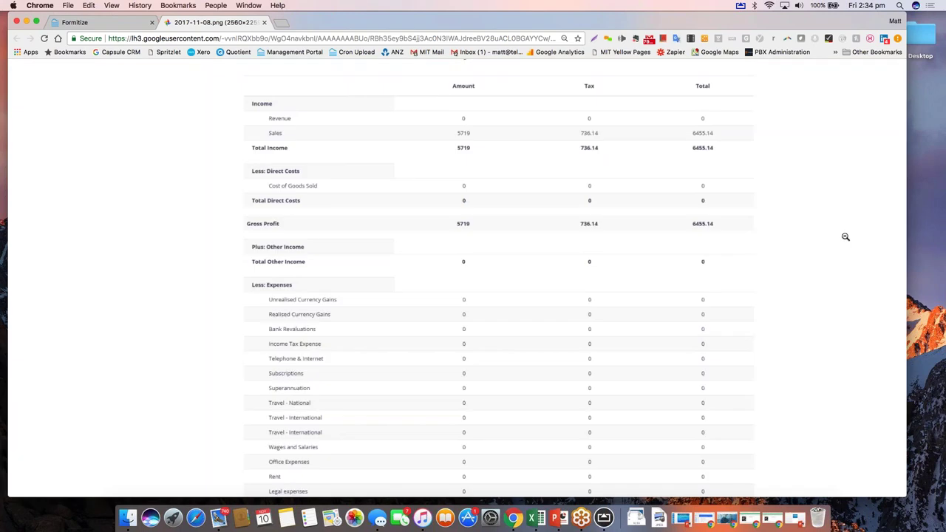
pyautogui.scroll(2, 845, 236)
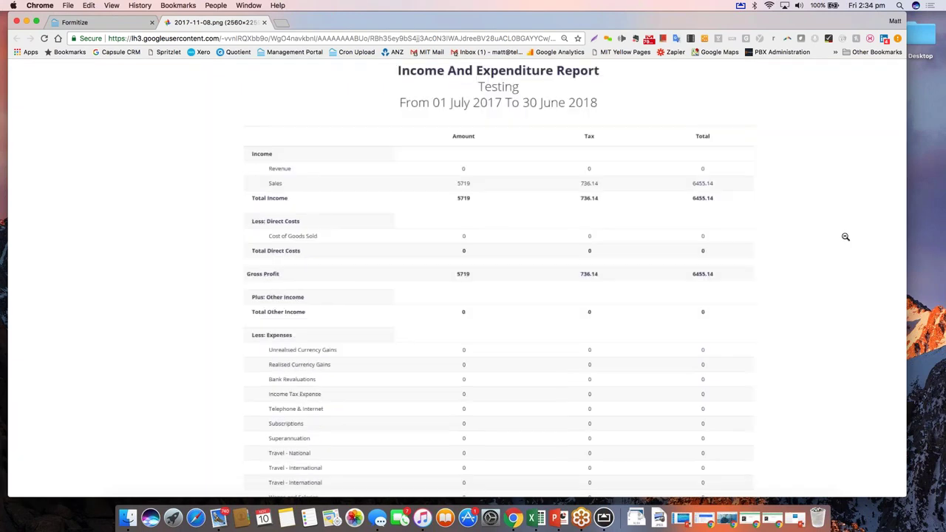
pyautogui.scroll(4, 150, 334)
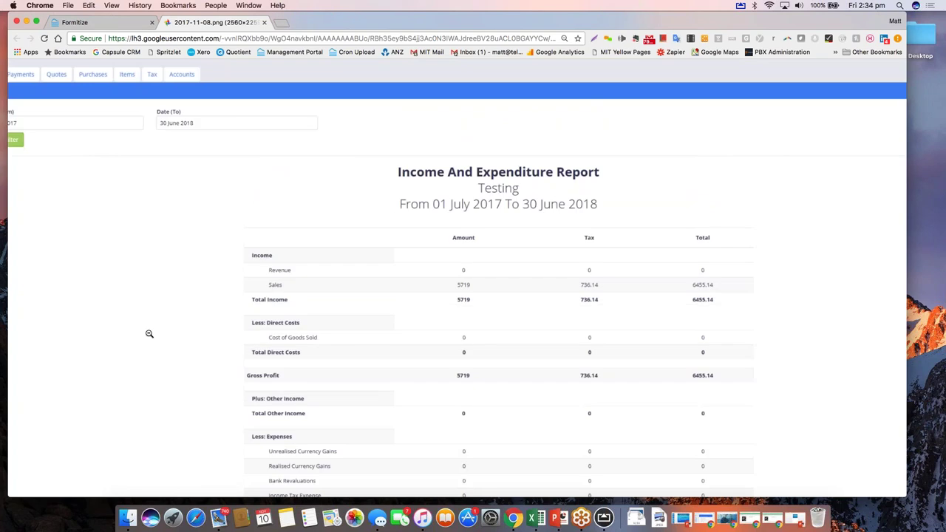
pyautogui.click(150, 334)
pyautogui.click(424, 368)
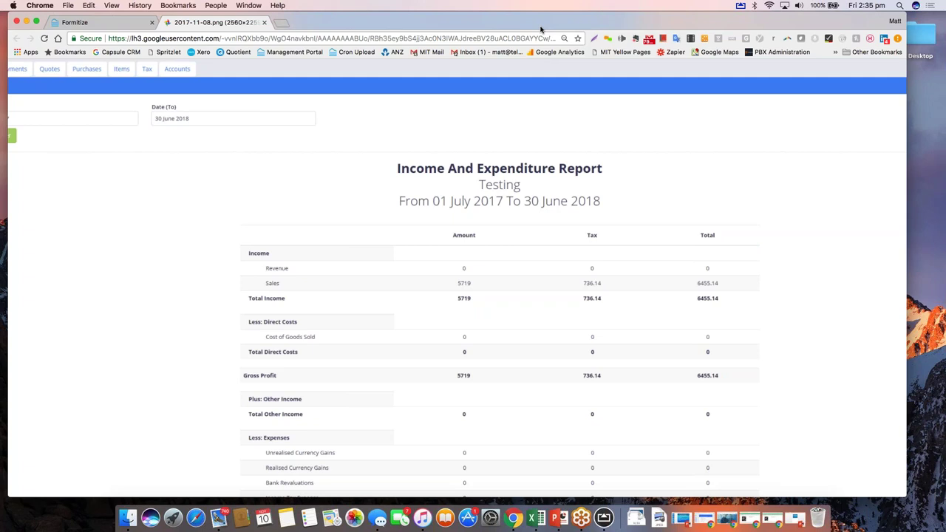
# Return to Formitize and open the CRM's Accounts section on the invoices list.
pyautogui.click(78, 23)
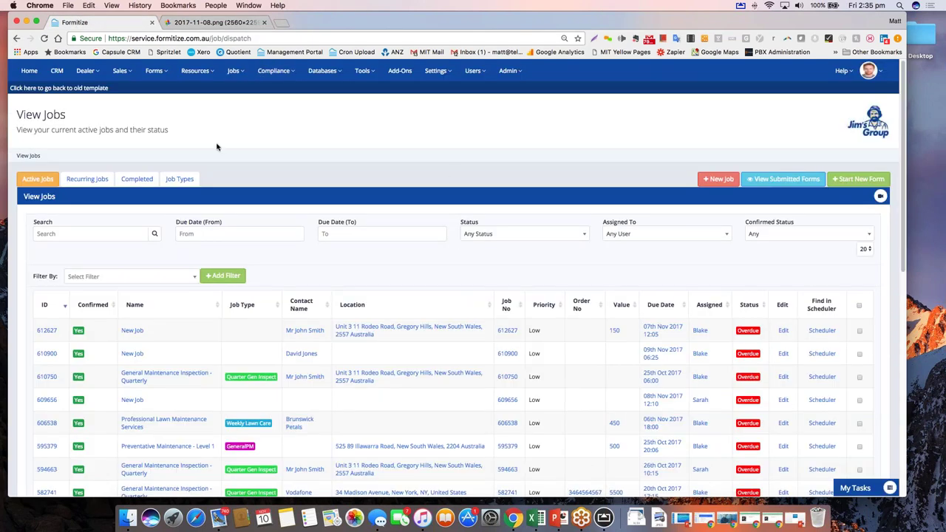
pyautogui.click(57, 71)
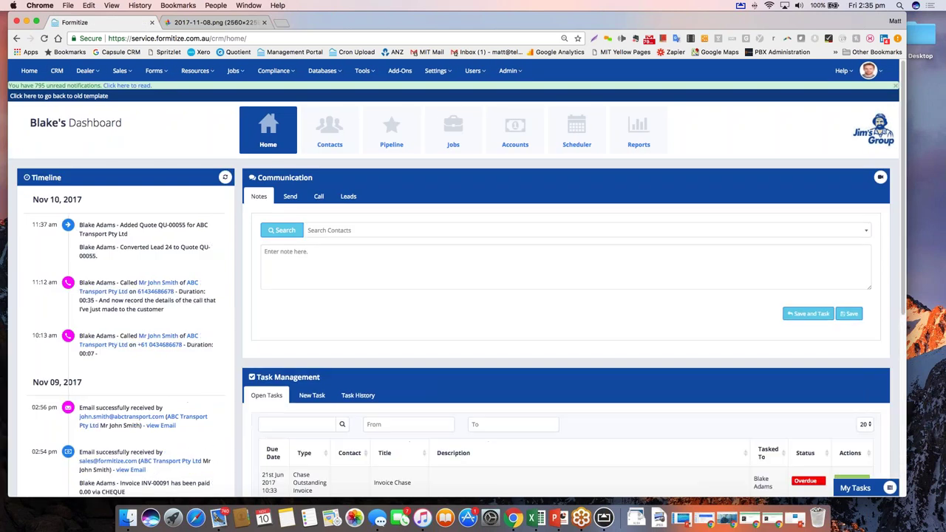
pyautogui.click(514, 127)
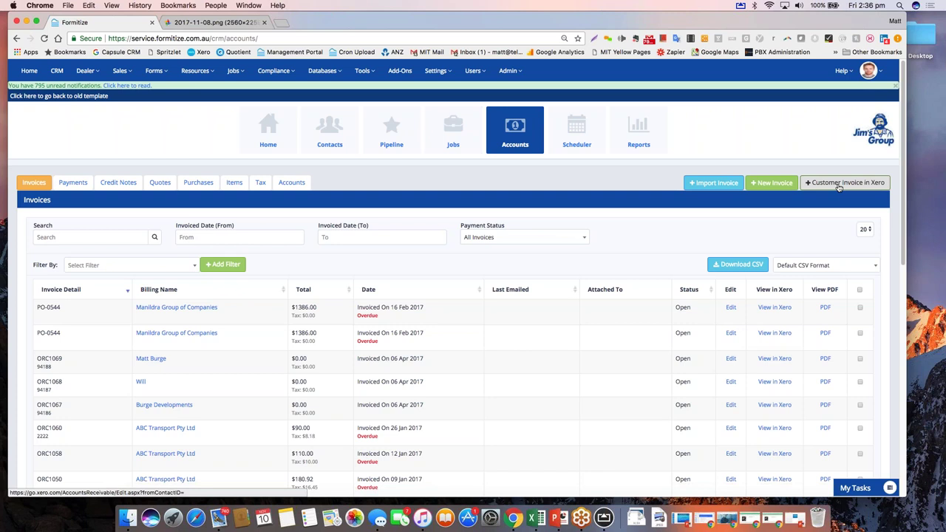
# Open a new invoice form, check its customer and location fields, and close it without saving.
pyautogui.click(774, 183)
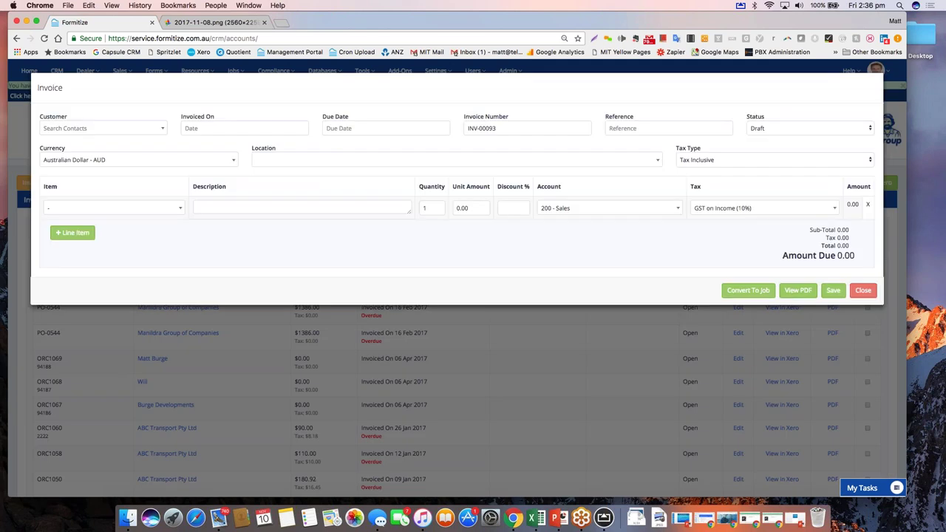
pyautogui.click(152, 130)
pyautogui.click(343, 162)
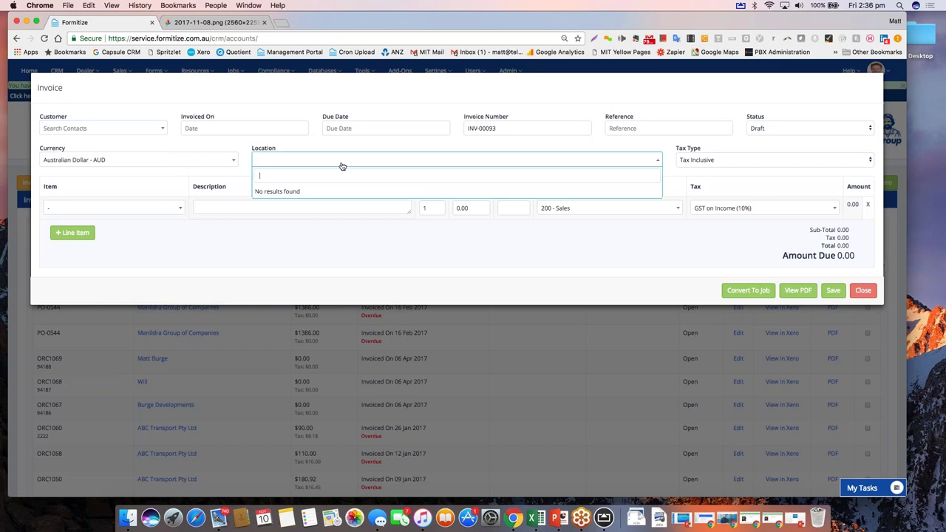
pyautogui.click(355, 147)
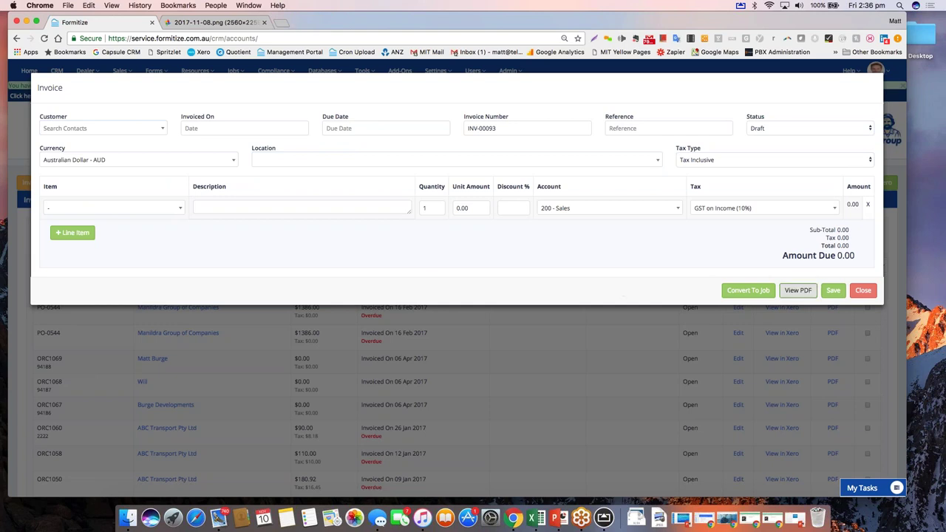
pyautogui.click(868, 293)
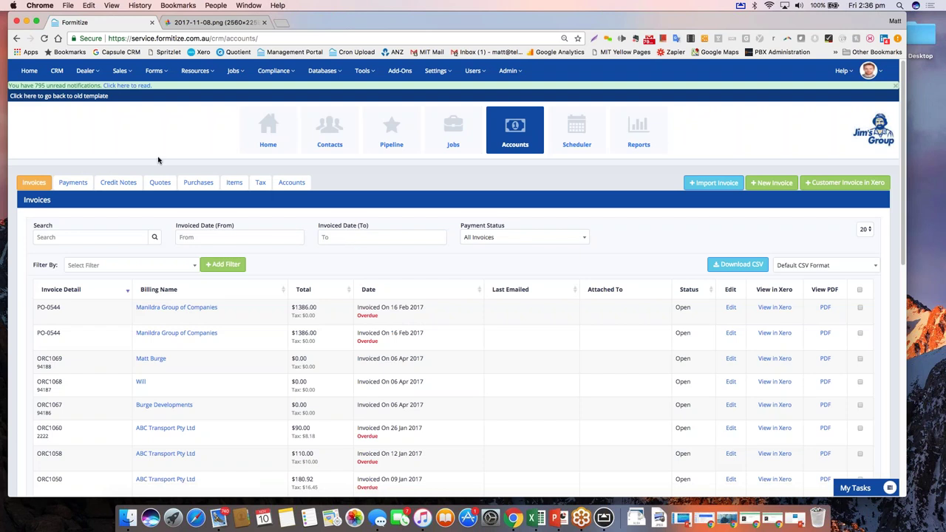
# Search the CRM contacts for "abc" and open the ABC Transport Pty Ltd contact record.
pyautogui.click(344, 133)
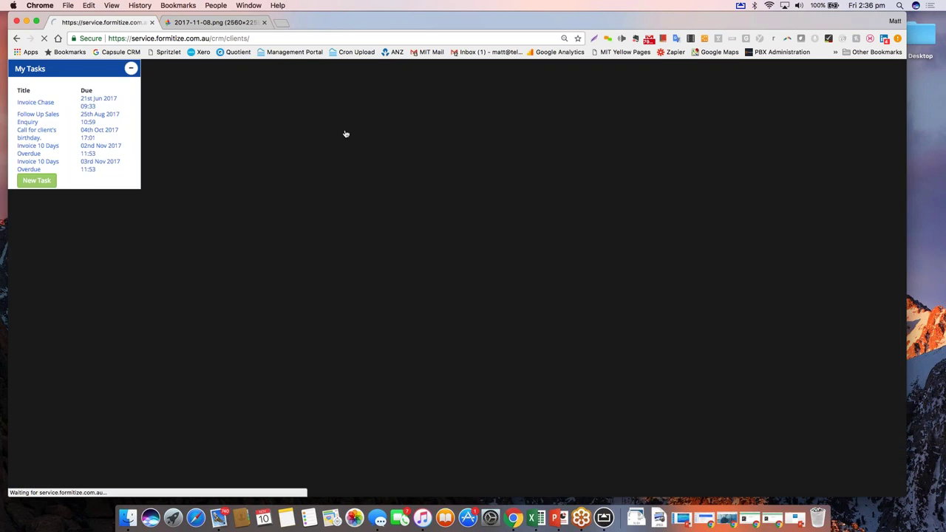
pyautogui.click(118, 228)
pyautogui.write('abc')
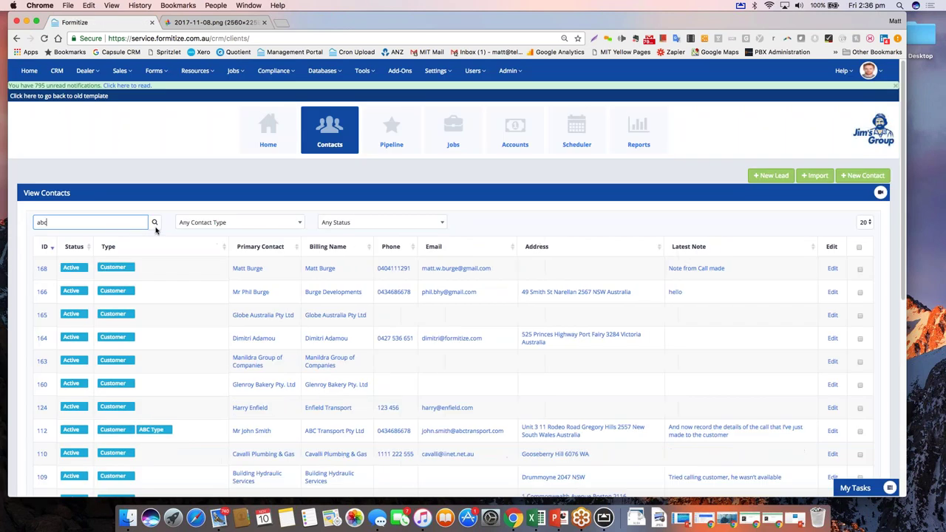
pyautogui.click(154, 223)
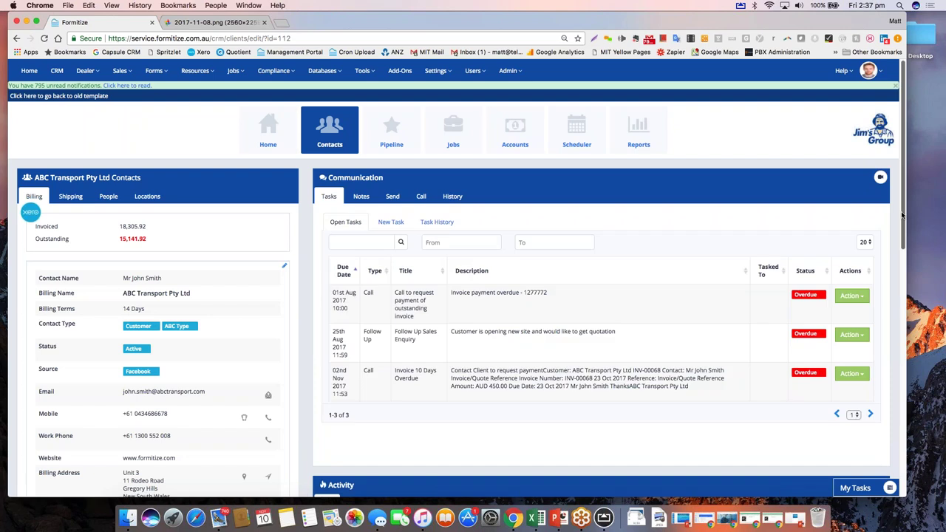
# Show the invoices in the ABC Transport contact's activity section, then return to its billing details and open tasks.
pyautogui.moveTo(901, 214); pyautogui.dragTo(899, 298)
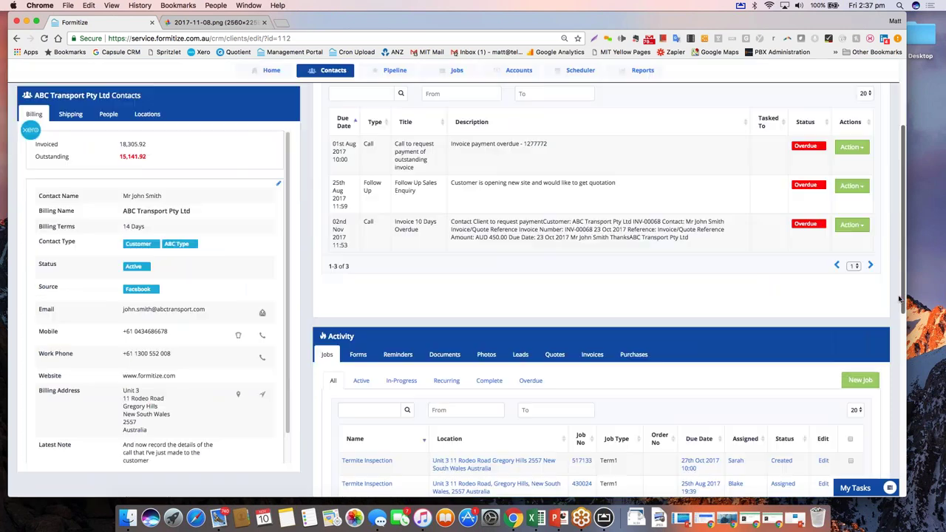
pyautogui.click(592, 354)
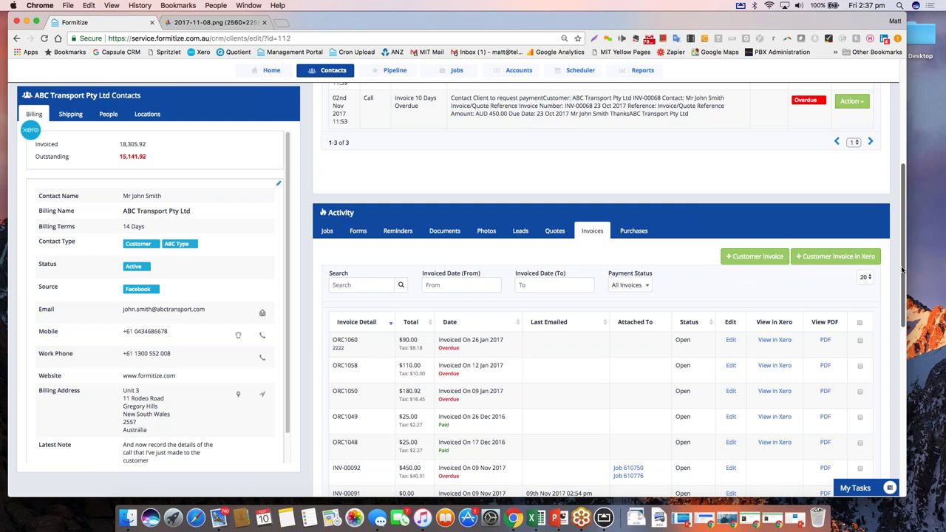
pyautogui.scroll(1, 897, 232)
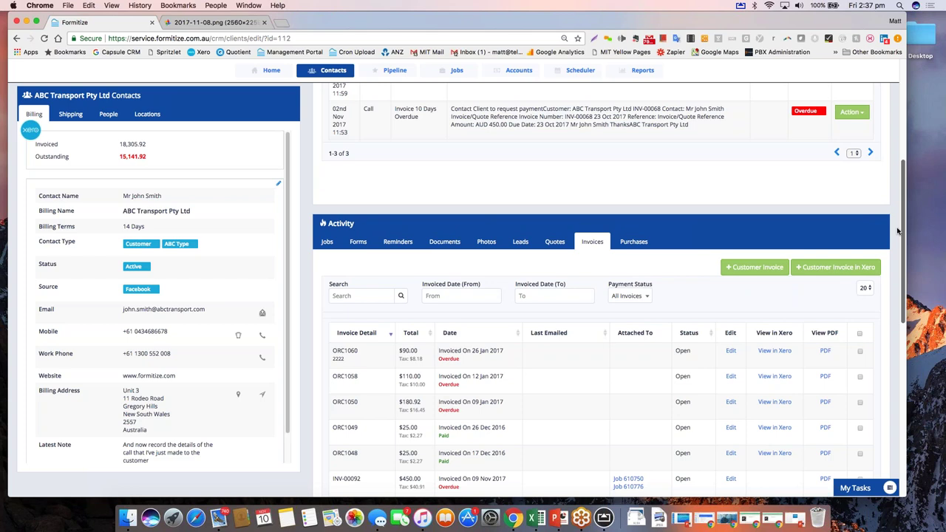
pyautogui.scroll(5, 897, 231)
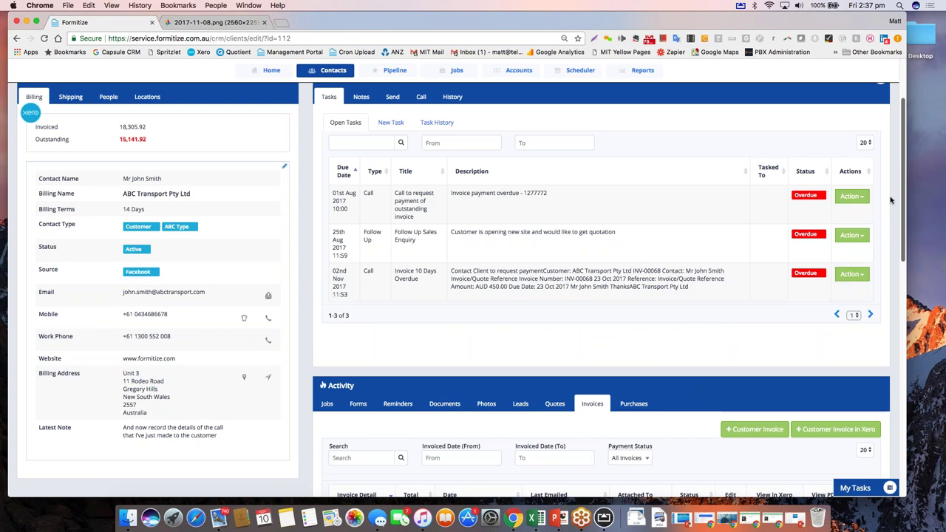
pyautogui.scroll(3, 890, 199)
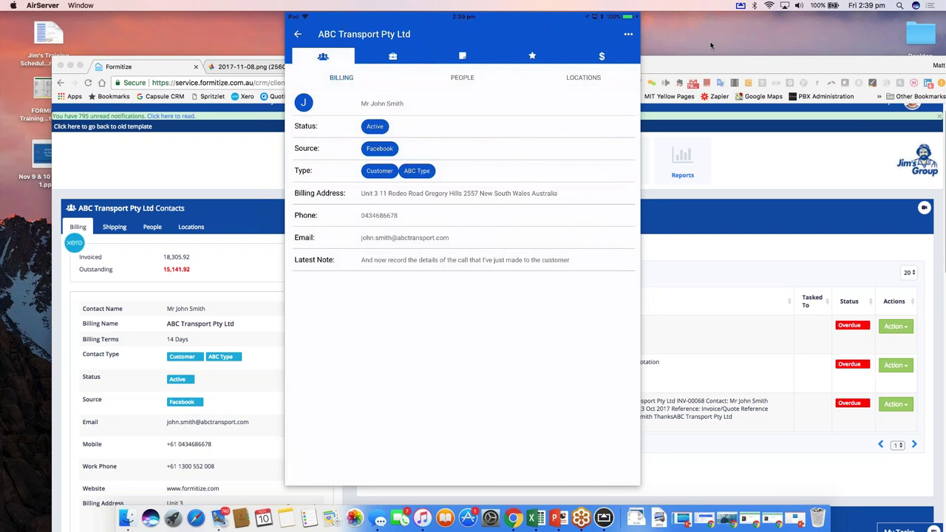
# Switch back to Formitize in Chrome, open the CRM settings and examine the invoice status, Xero, numbering and payment term options.
pyautogui.click(705, 68)
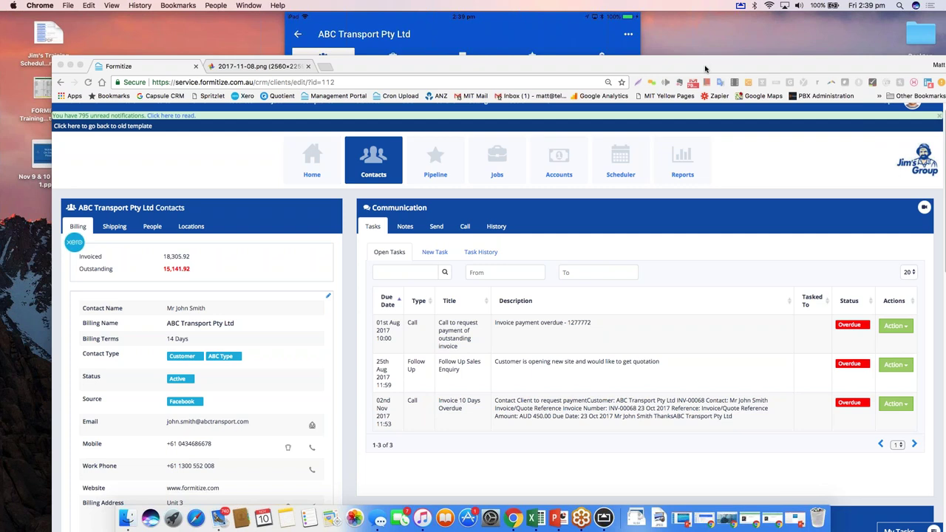
pyautogui.moveTo(705, 69); pyautogui.dragTo(676, 26)
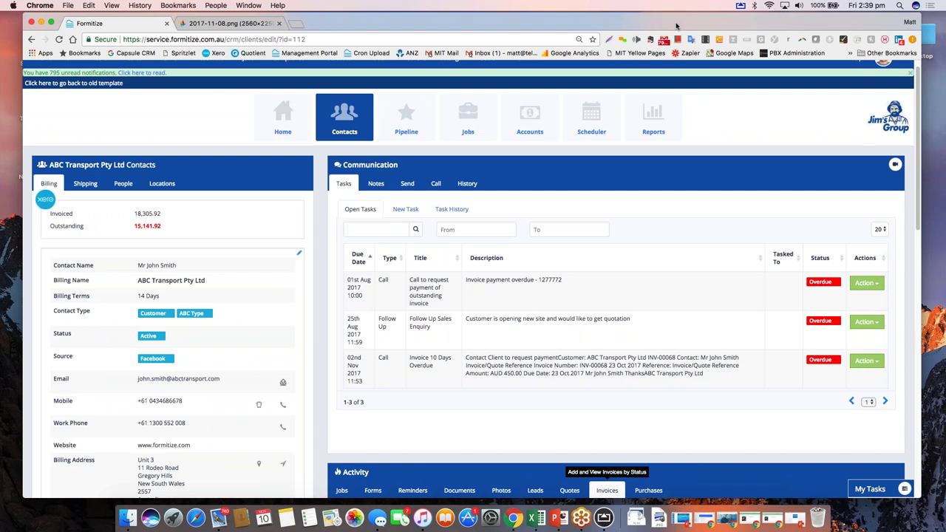
pyautogui.scroll(1, 473, 148)
pyautogui.click(450, 72)
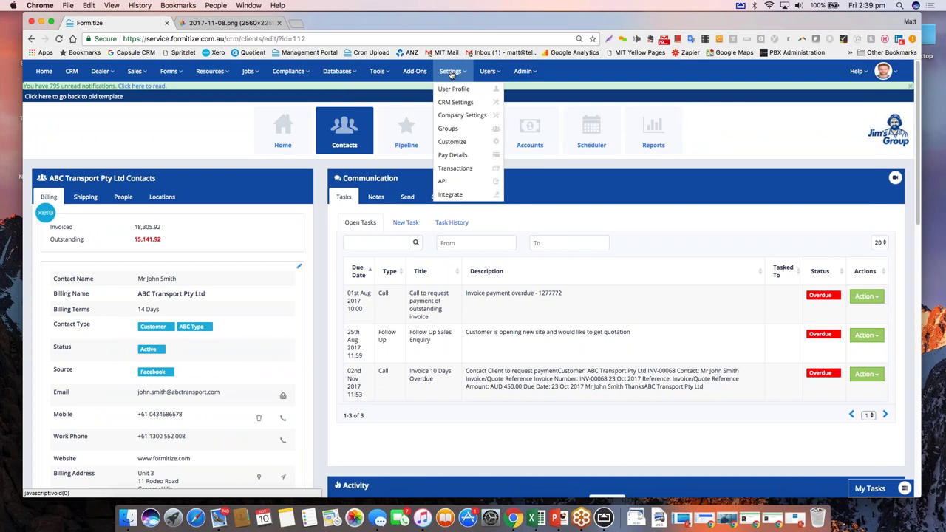
pyautogui.click(455, 102)
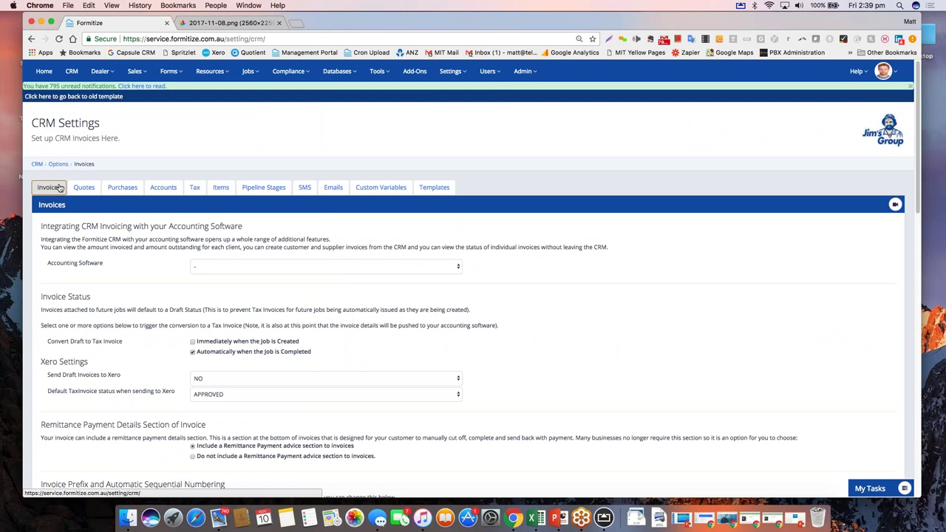
pyautogui.scroll(-3, 912, 256)
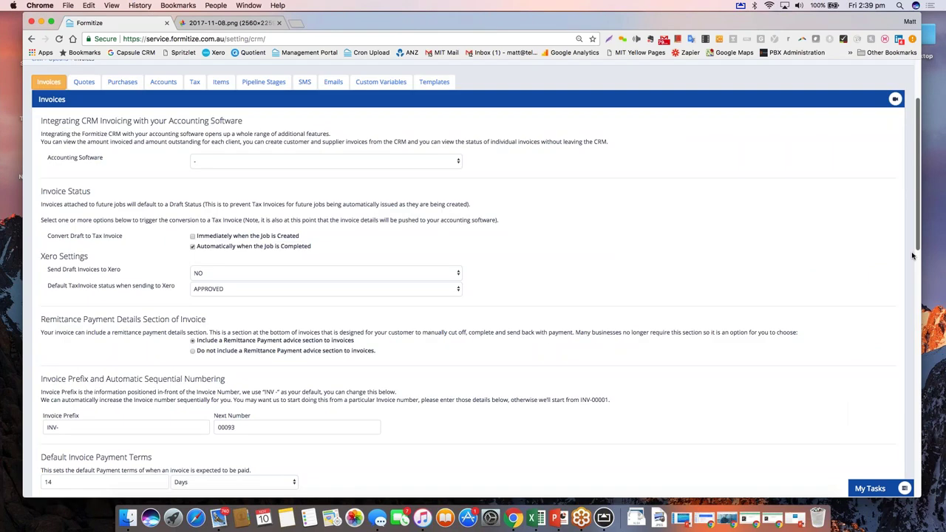
pyautogui.scroll(3, 913, 256)
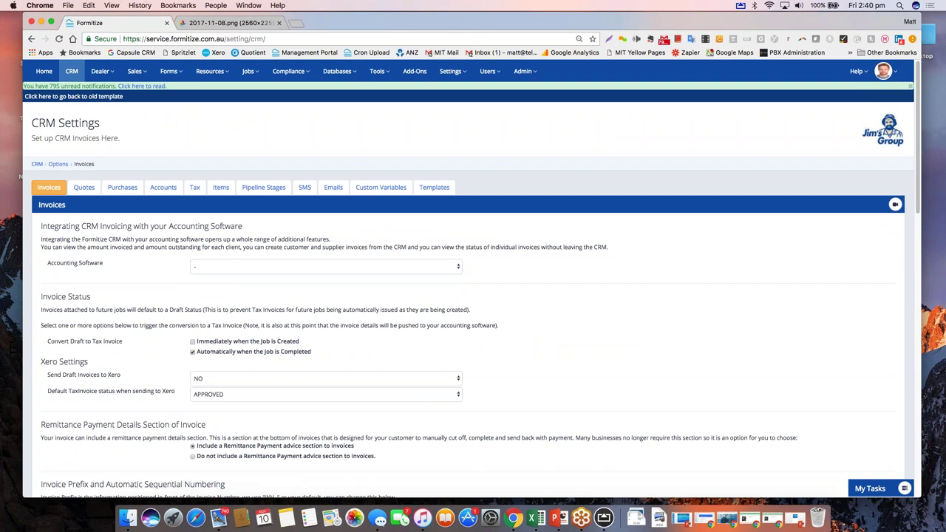
# Return to the CRM and open the invoices report in its Reports section.
pyautogui.click(76, 70)
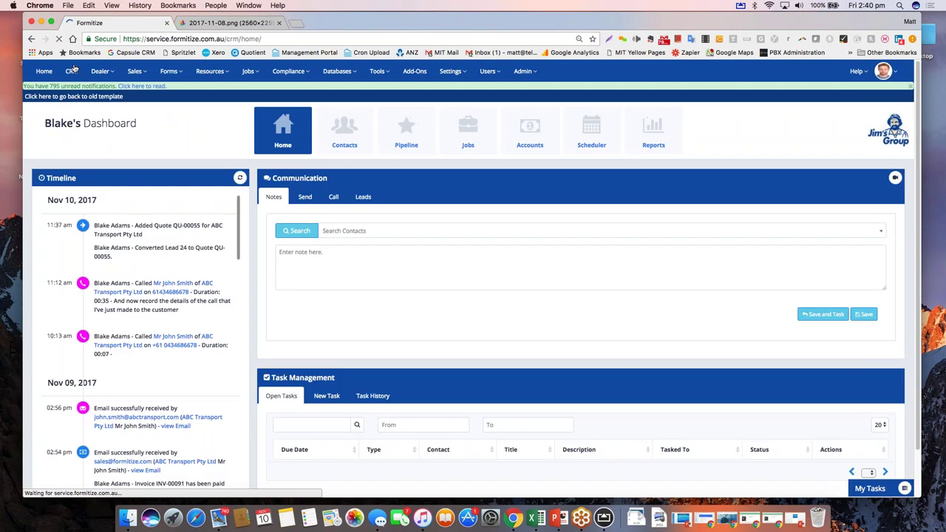
pyautogui.click(657, 134)
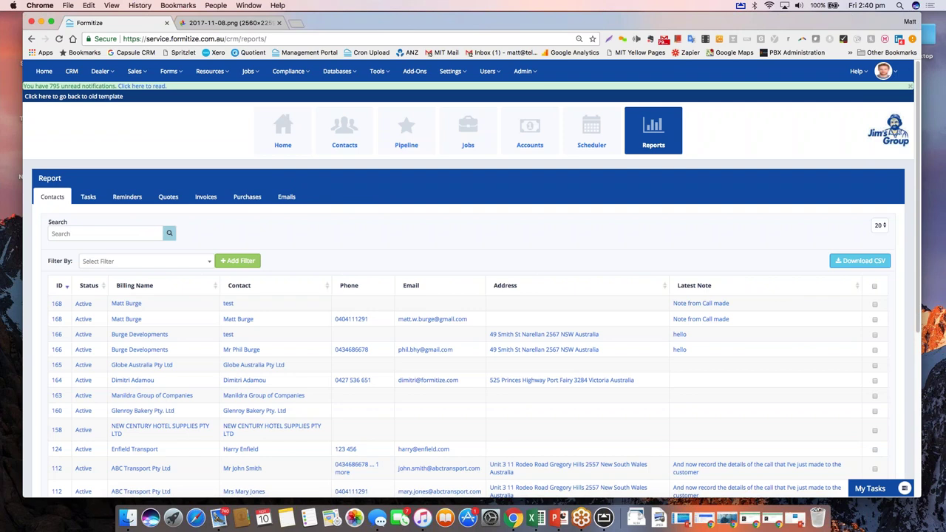
pyautogui.scroll(-1, 916, 234)
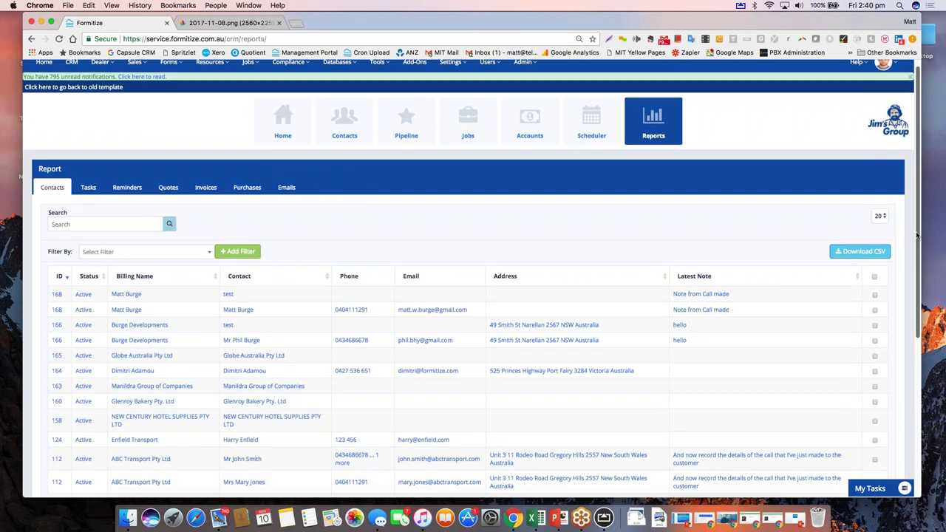
pyautogui.click(206, 187)
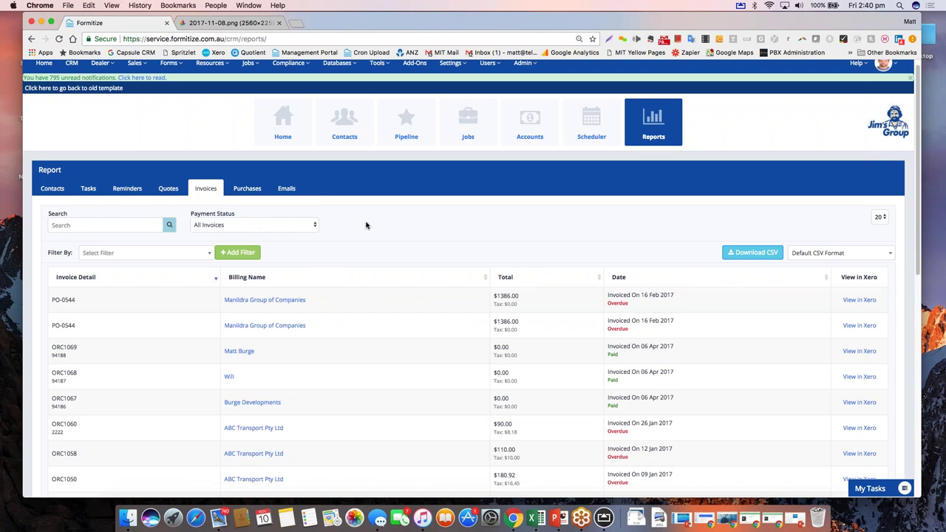
# Examine the CSV format, payment status and filter choices available for the invoices report without changing them.
pyautogui.click(882, 252)
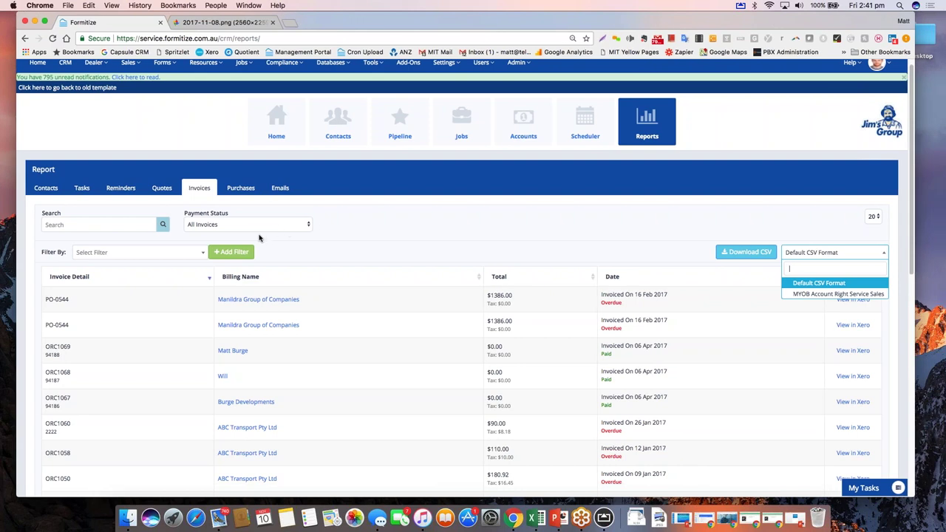
pyautogui.click(308, 226)
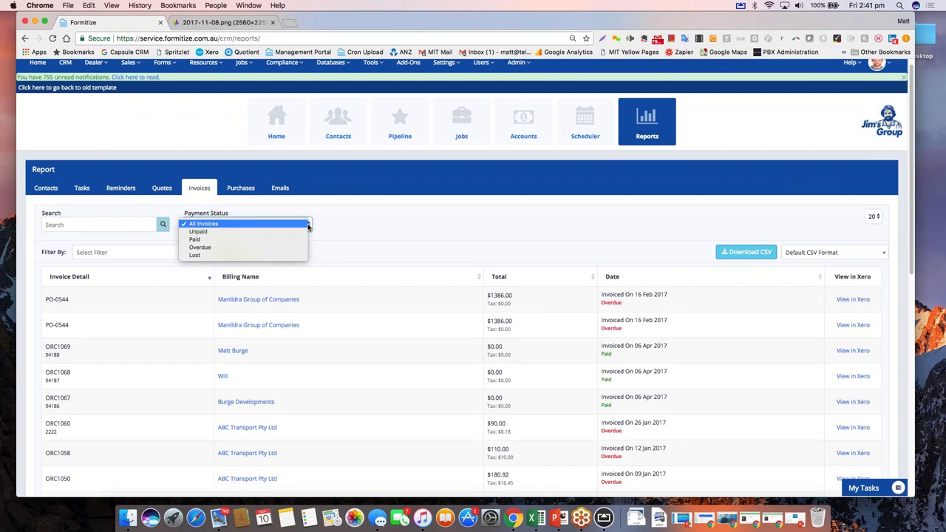
pyautogui.click(178, 252)
pyautogui.click(177, 252)
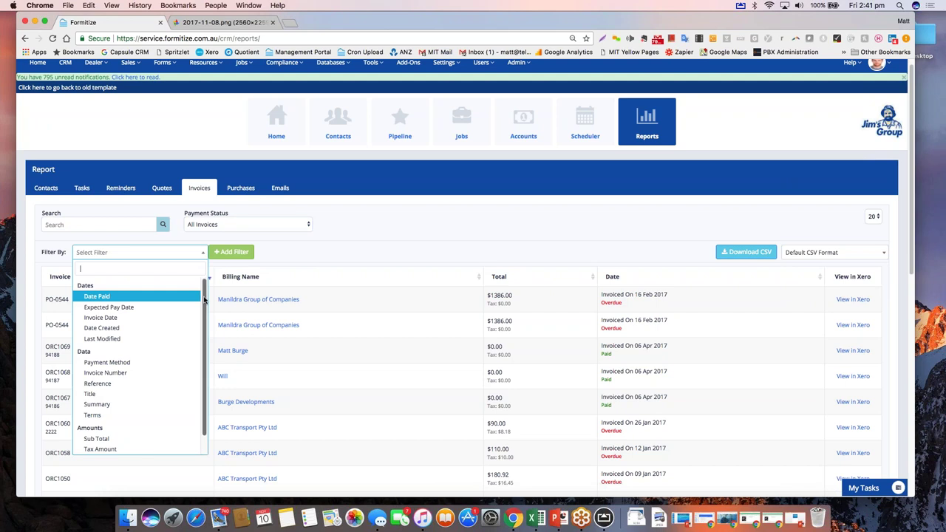
pyautogui.scroll(-1, 204, 301)
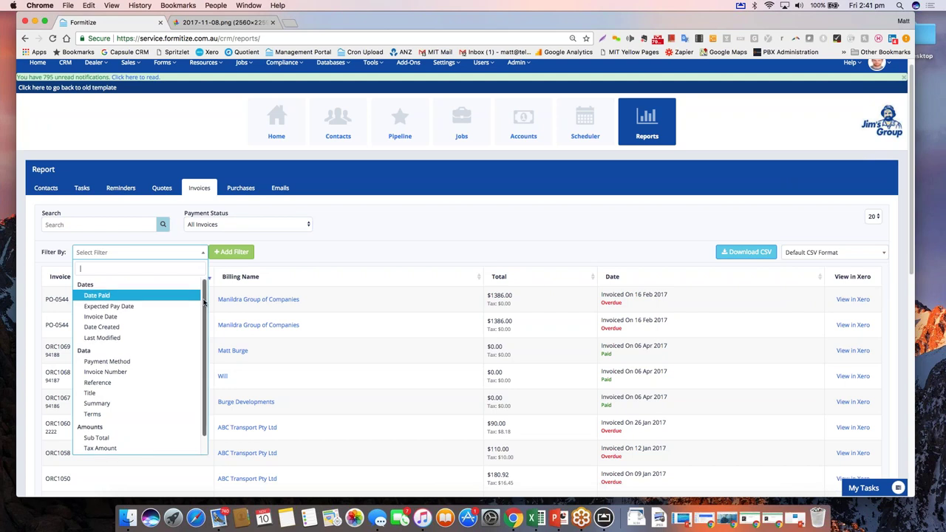
pyautogui.moveTo(204, 305); pyautogui.dragTo(201, 325)
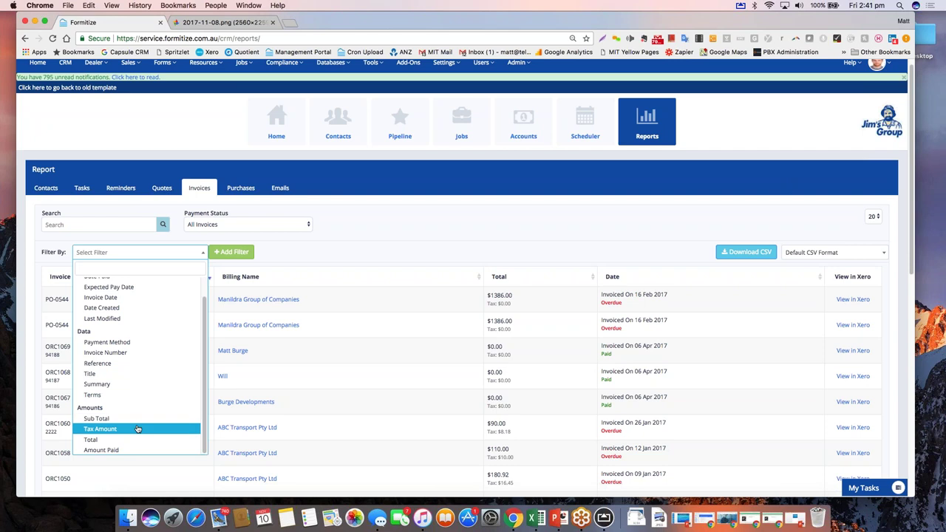
pyautogui.press('Up')
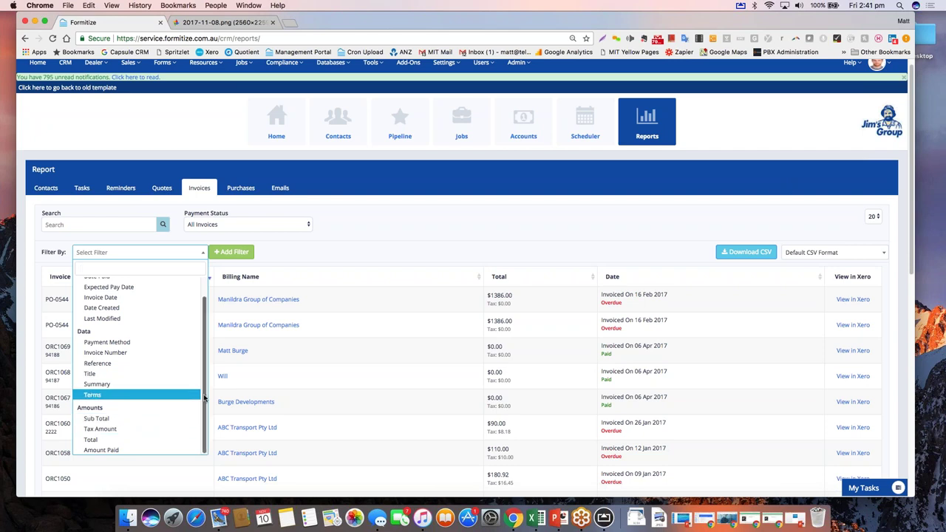
pyautogui.scroll(1, 208, 326)
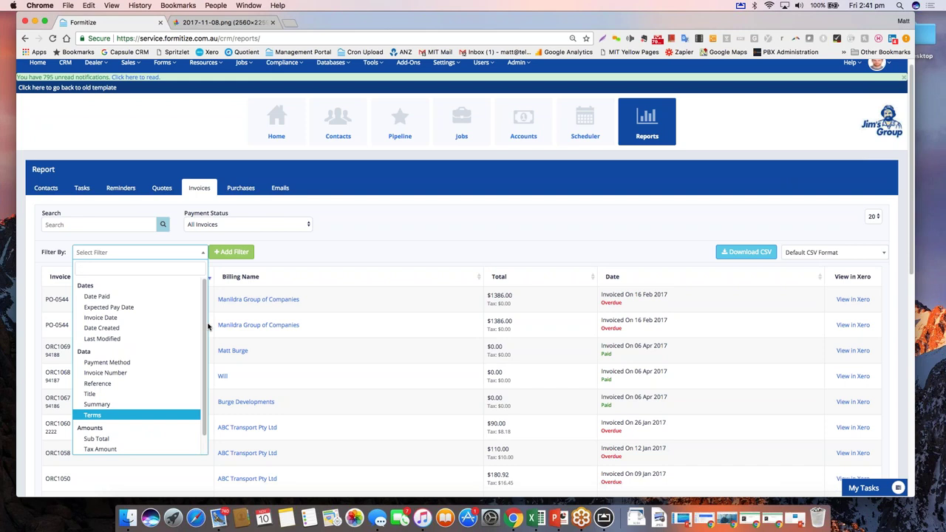
pyautogui.click(525, 226)
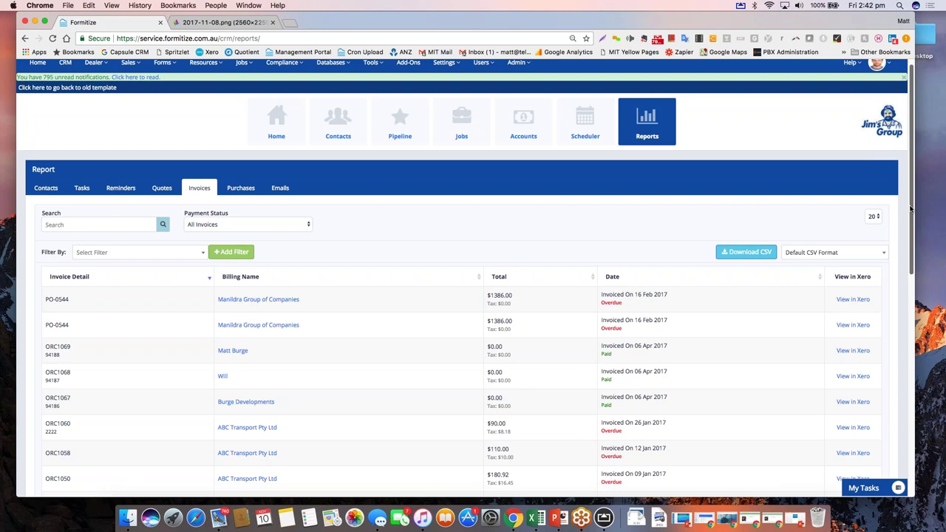
# Open the Accounts invoices list and inspect its totals and the bulk actions available for selected invoices.
pyautogui.scroll(1, 911, 209)
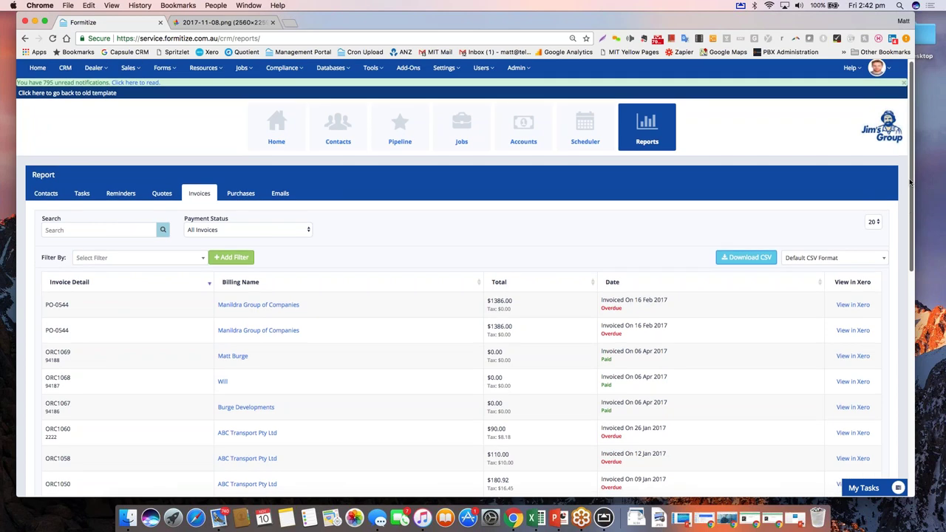
pyautogui.scroll(1, 910, 182)
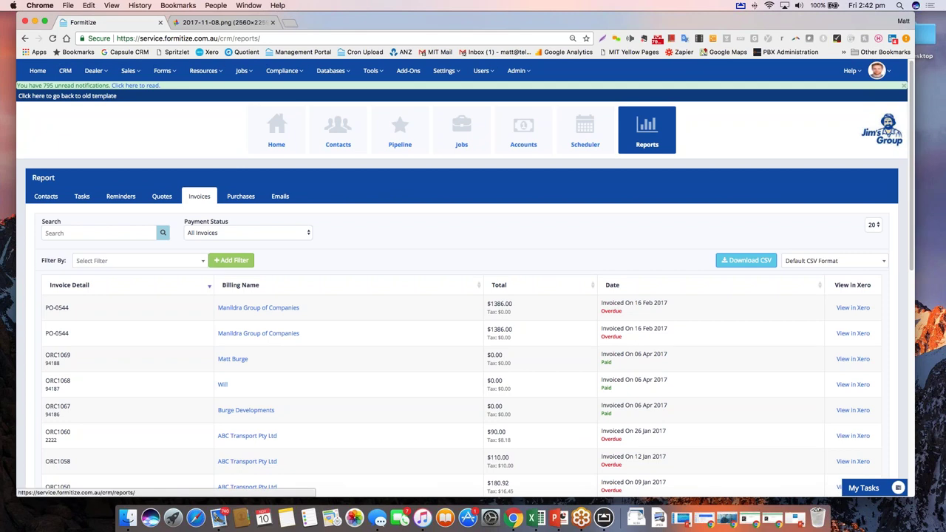
pyautogui.click(523, 130)
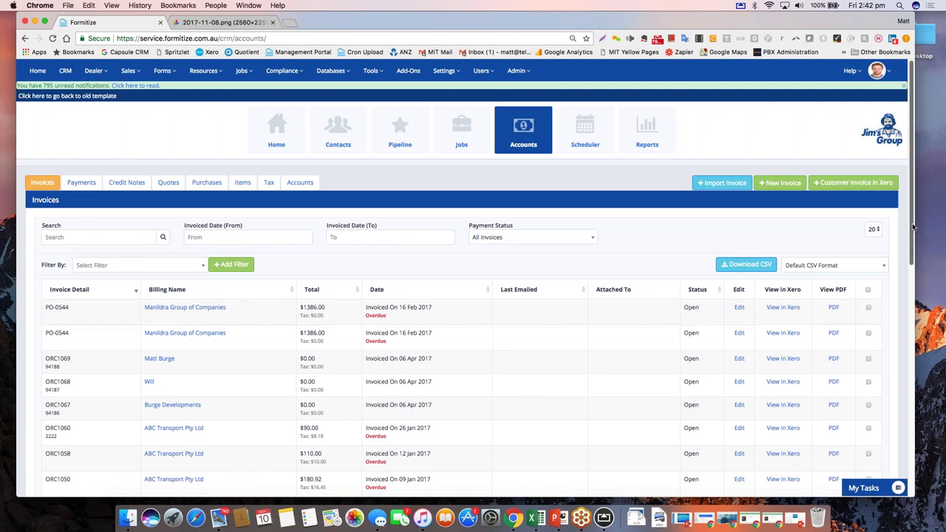
pyautogui.scroll(-1, 911, 236)
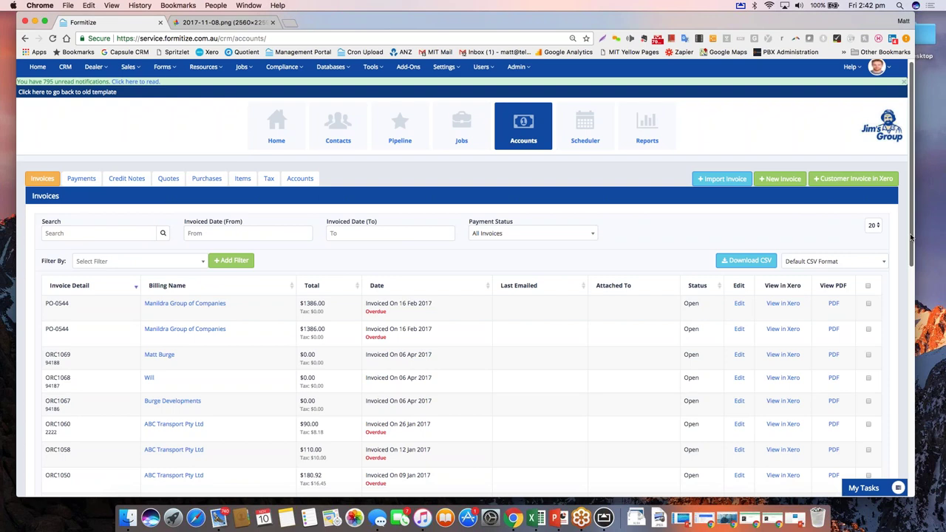
pyautogui.moveTo(911, 236); pyautogui.dragTo(909, 251)
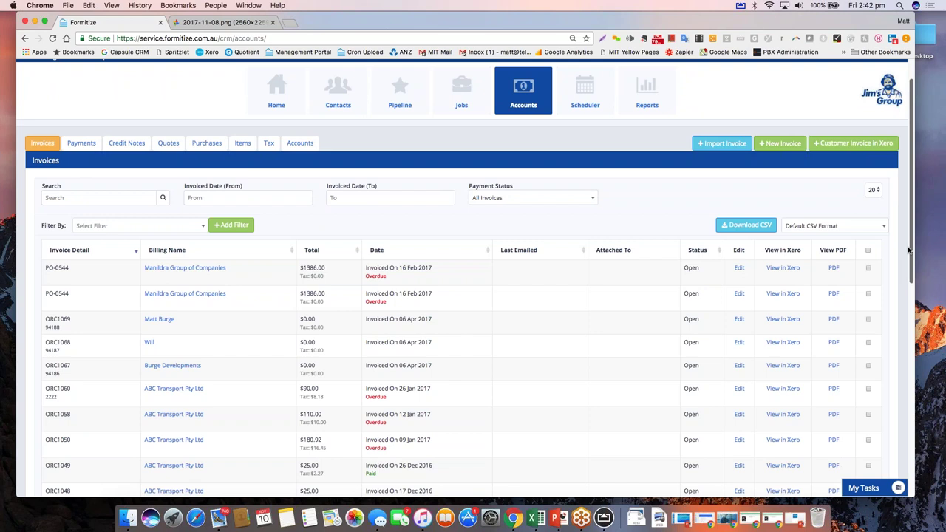
pyautogui.moveTo(909, 250); pyautogui.dragTo(910, 472)
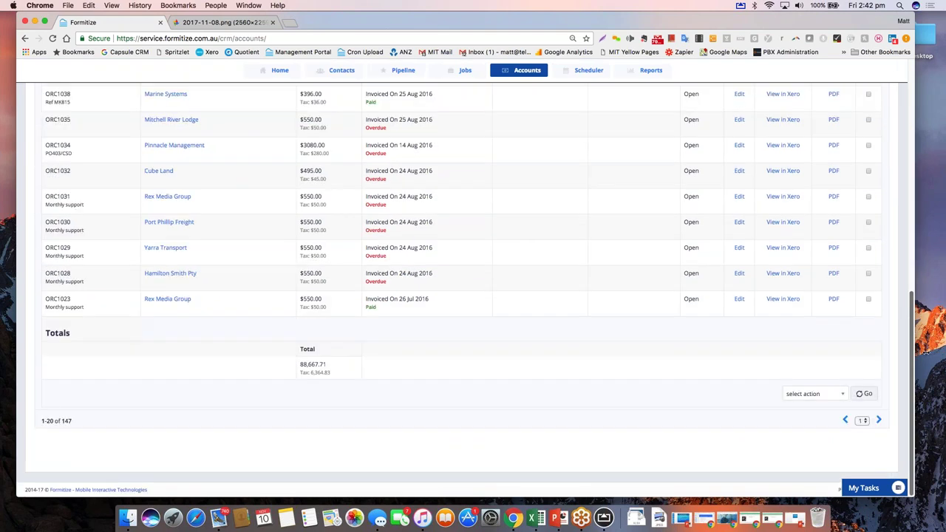
pyautogui.click(840, 393)
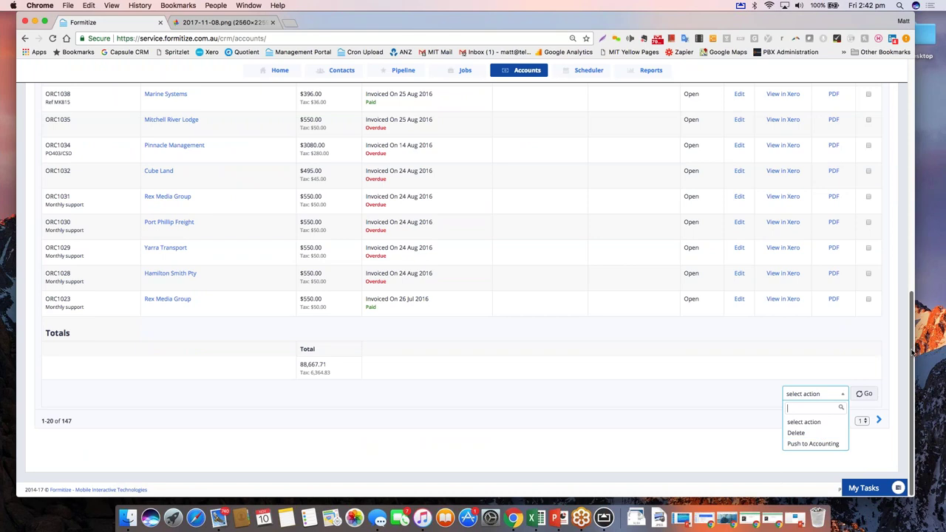
pyautogui.scroll(1, 912, 354)
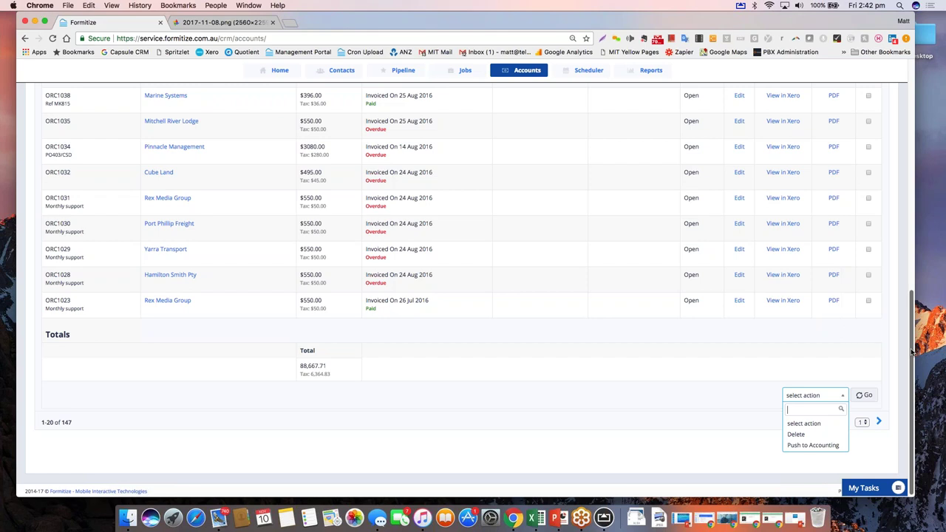
pyautogui.scroll(2, 902, 310)
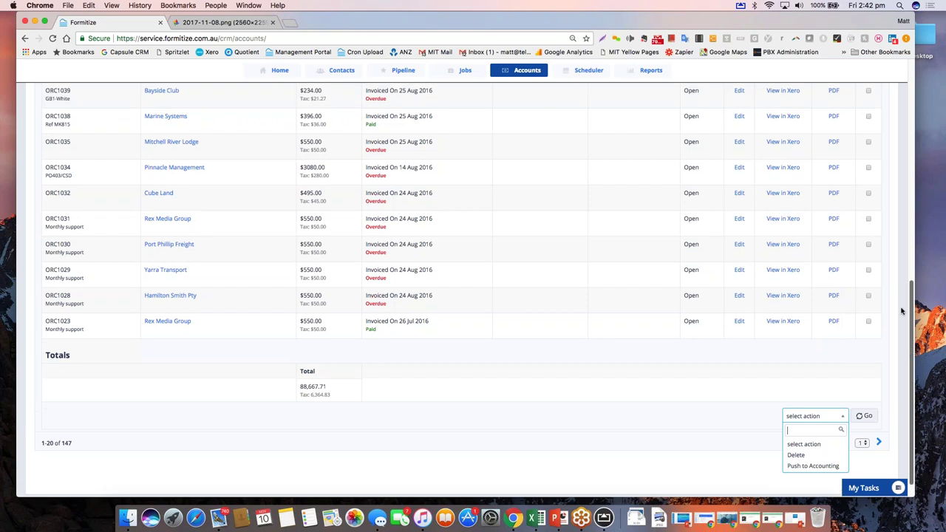
# Look through the invoices list and examine the fields of a blank new invoice, closing it without saving.
pyautogui.scroll(5, 902, 311)
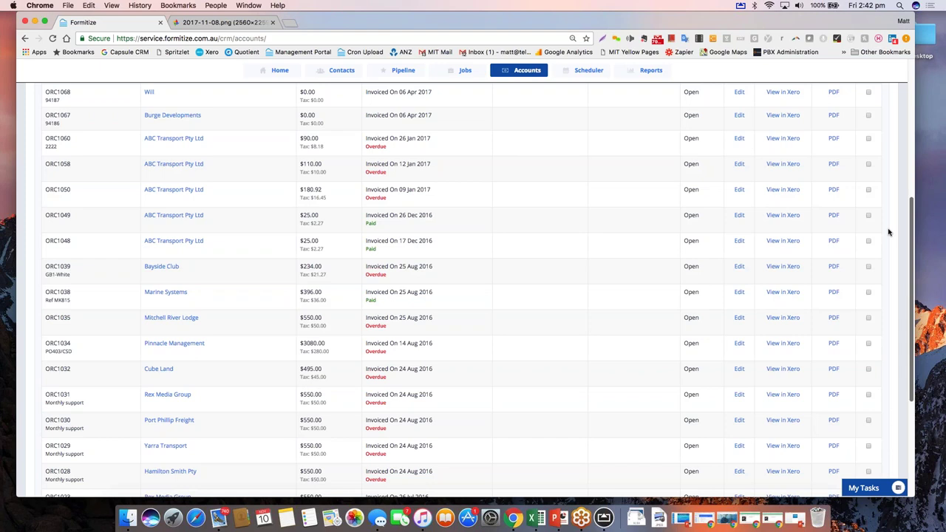
pyautogui.scroll(7, 888, 232)
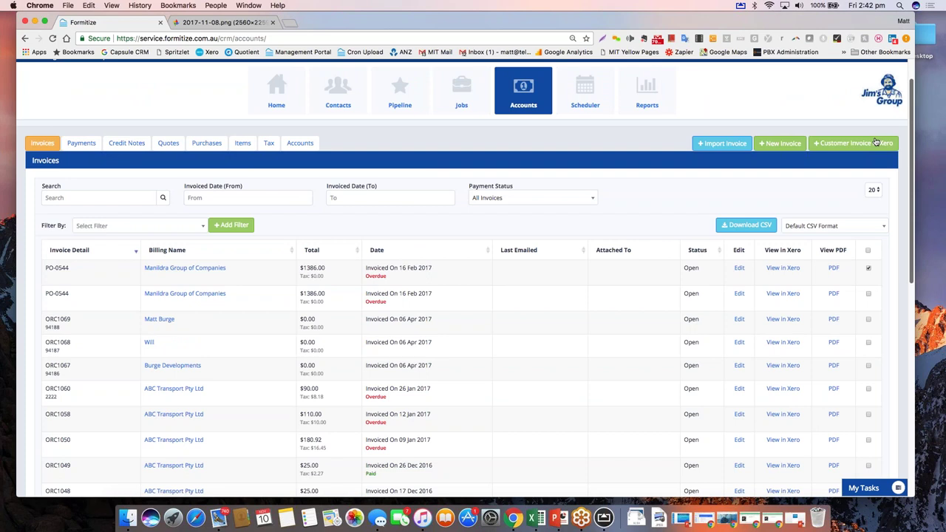
pyautogui.scroll(-15, 876, 142)
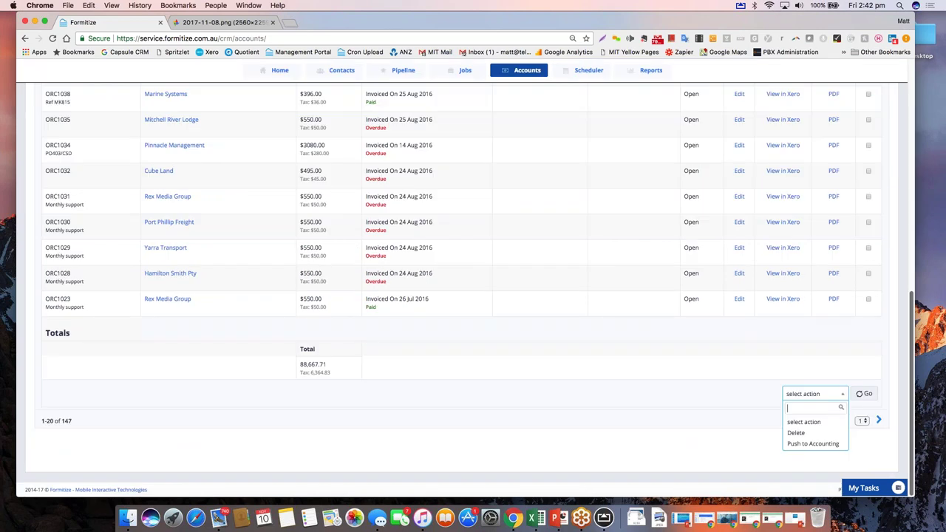
pyautogui.scroll(15, 890, 169)
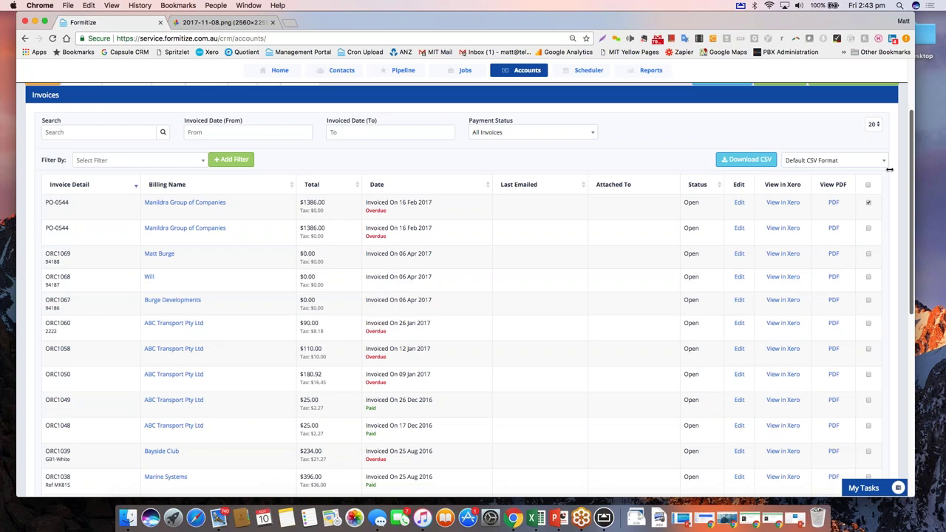
pyautogui.scroll(3, 890, 169)
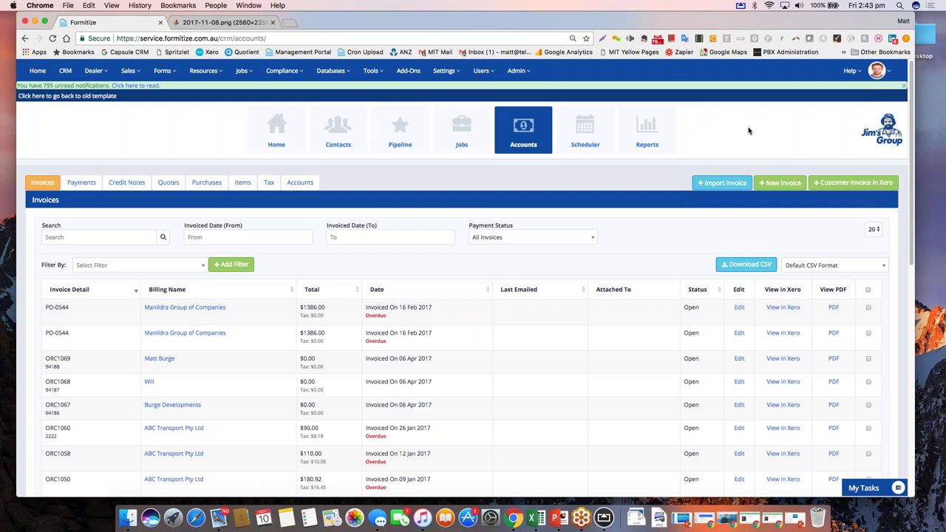
pyautogui.click(783, 184)
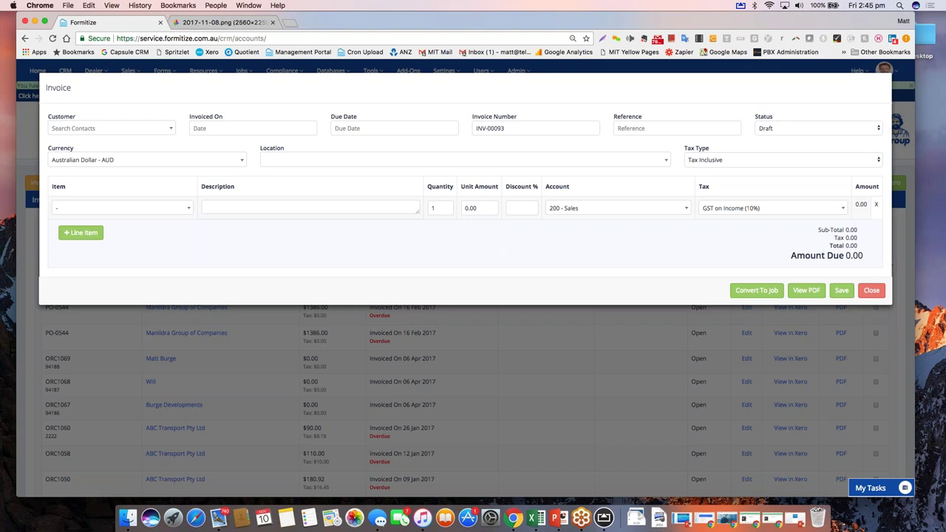
pyautogui.click(871, 290)
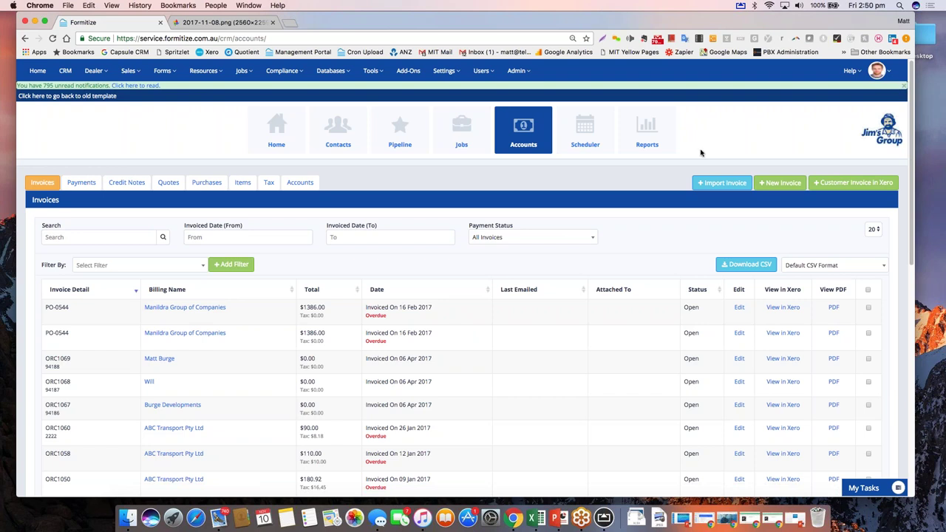
# Open the contacts report in the CRM Reports section and filter it by the source Xero.
pyautogui.click(654, 133)
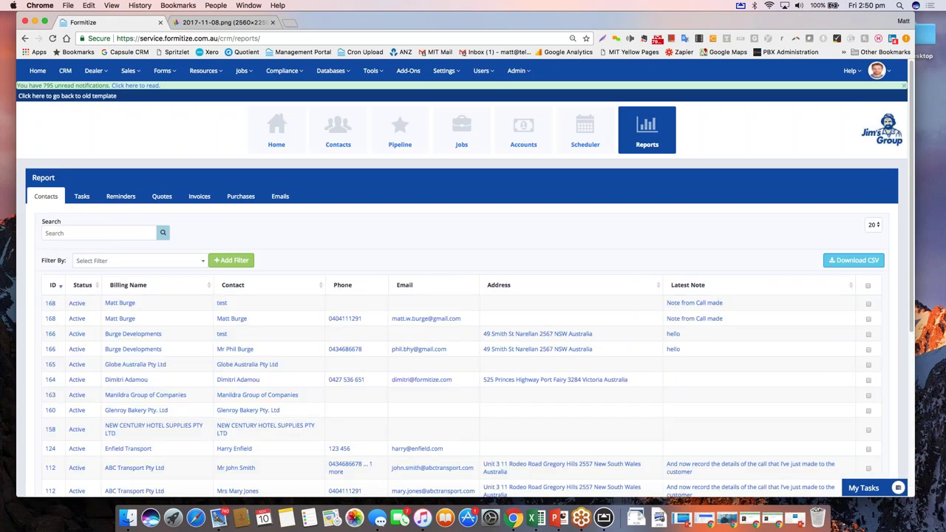
pyautogui.click(203, 260)
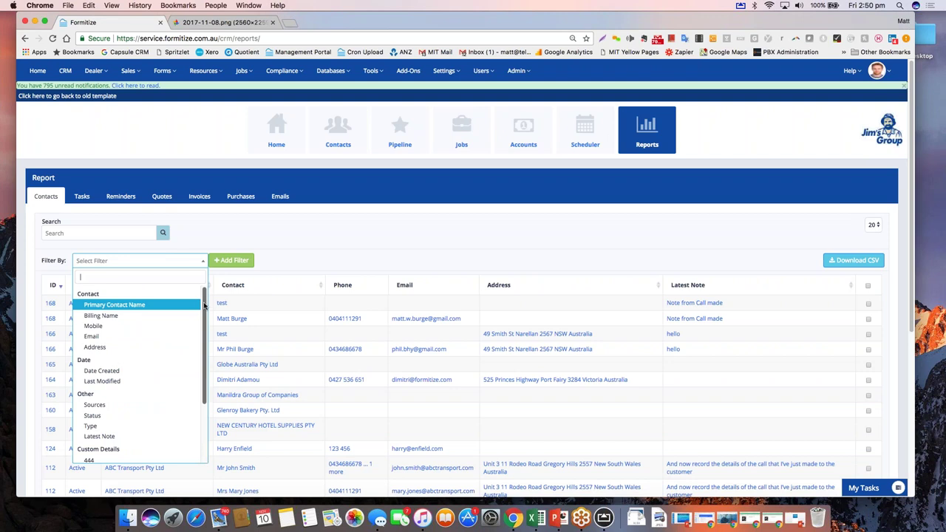
pyautogui.moveTo(205, 306); pyautogui.dragTo(206, 370)
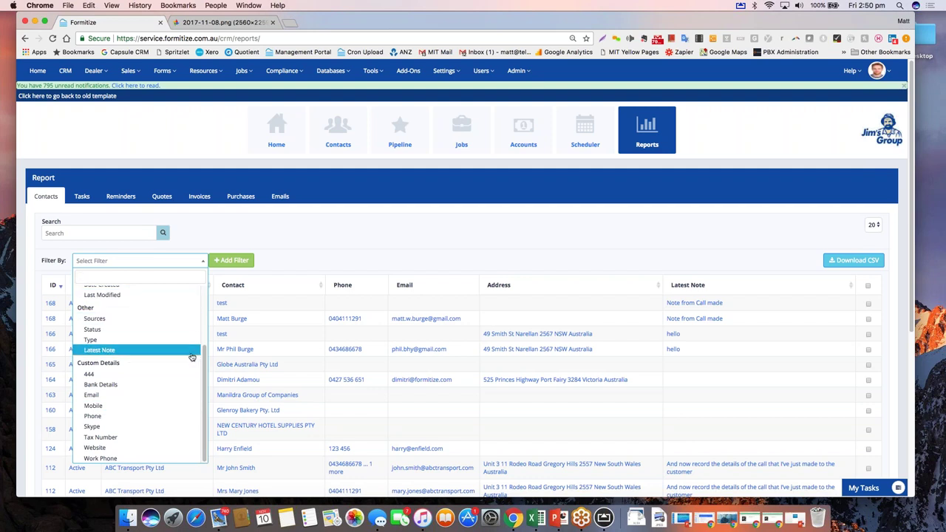
pyautogui.click(133, 320)
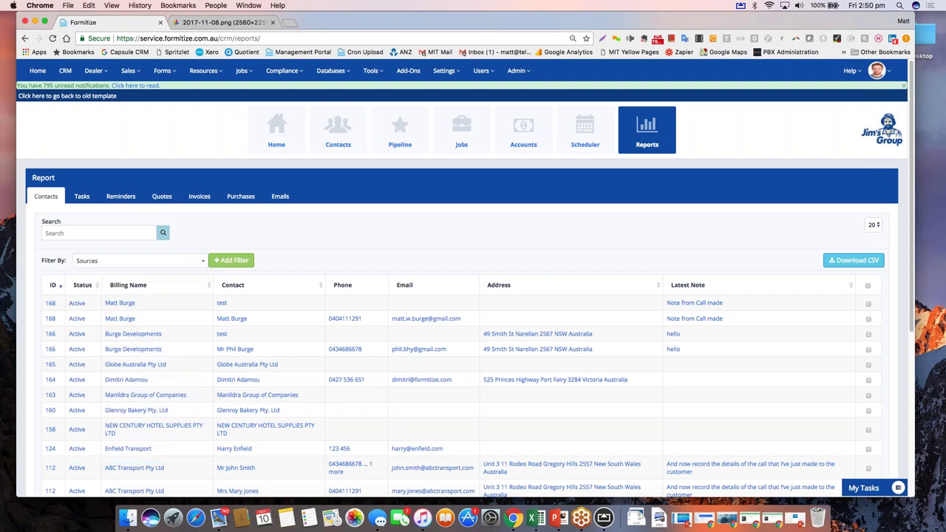
pyautogui.click(231, 260)
pyautogui.click(292, 234)
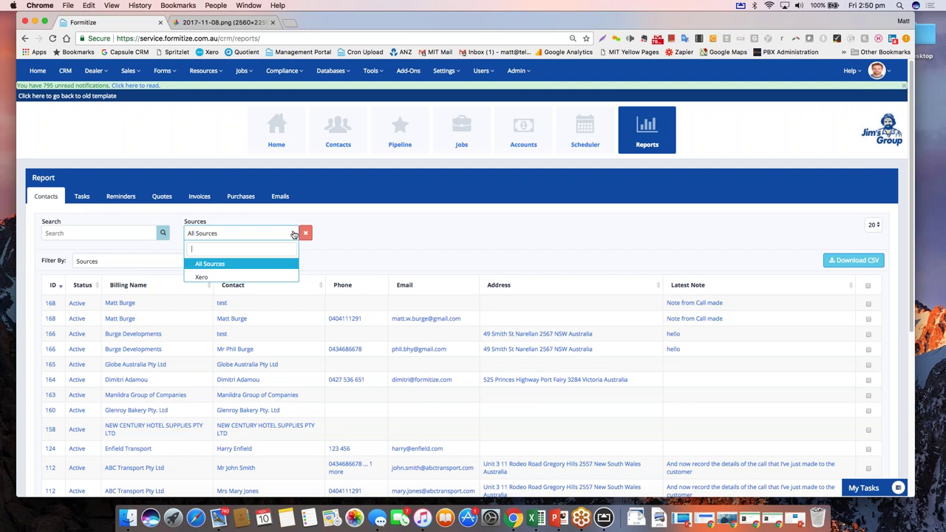
pyautogui.click(214, 277)
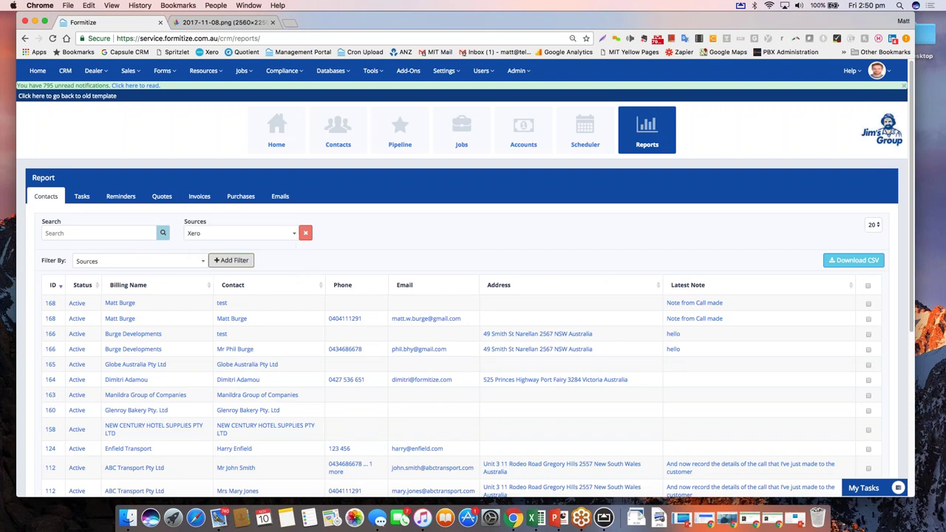
# Try a second Sources filter and choose Tax Number as the next filter field, ending with the contacts report reset.
pyautogui.click(235, 261)
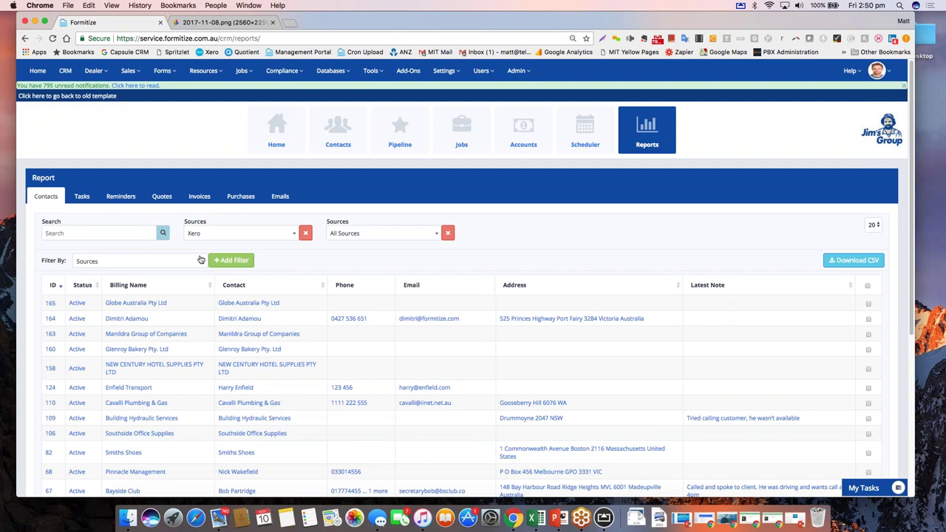
pyautogui.click(202, 262)
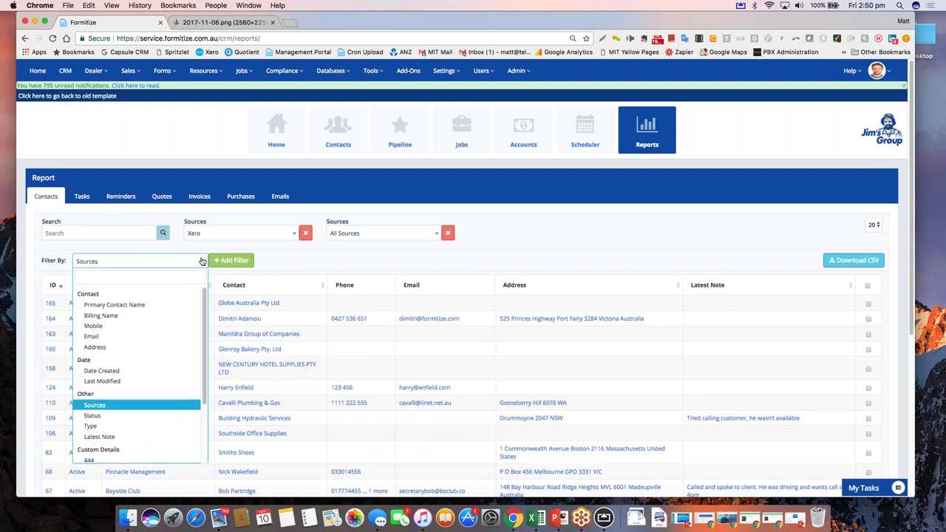
pyautogui.press('Up')
pyautogui.press('Up')
pyautogui.press('Up')
pyautogui.moveTo(204, 368); pyautogui.dragTo(203, 404)
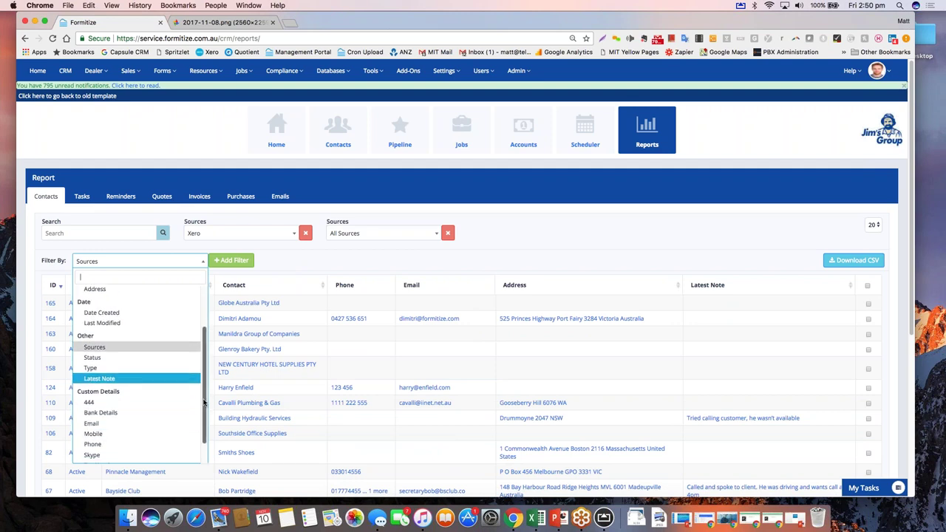
pyautogui.scroll(-2, 204, 418)
pyautogui.click(110, 447)
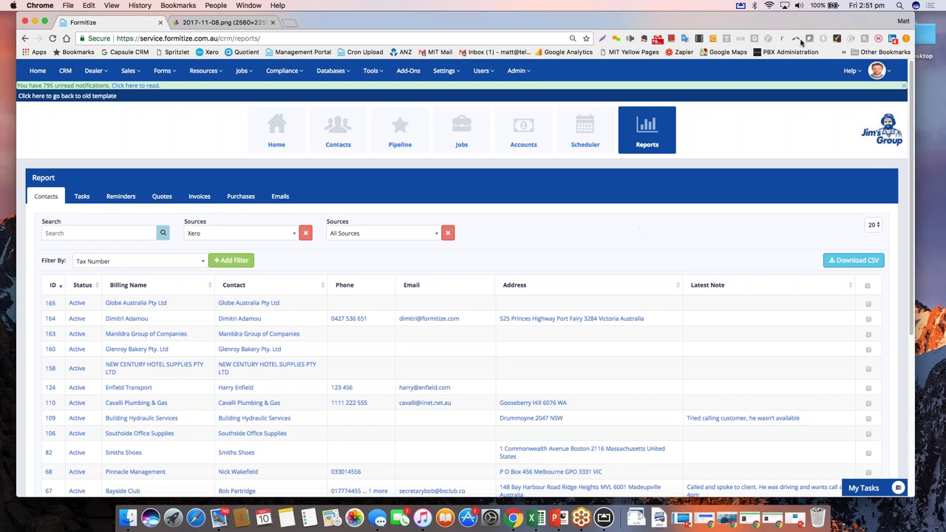
pyautogui.click(651, 126)
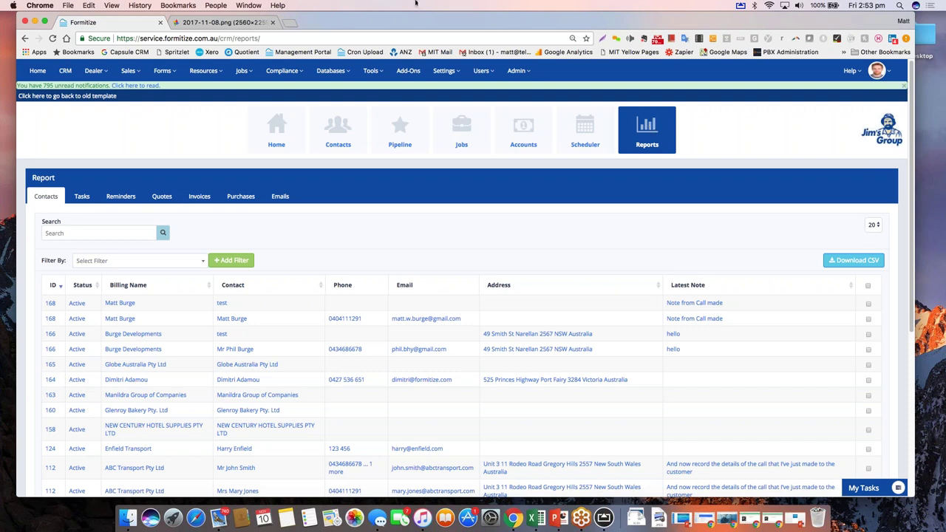
# Open the CRM's active jobs list and look through its jobs and filter options.
pyautogui.click(461, 129)
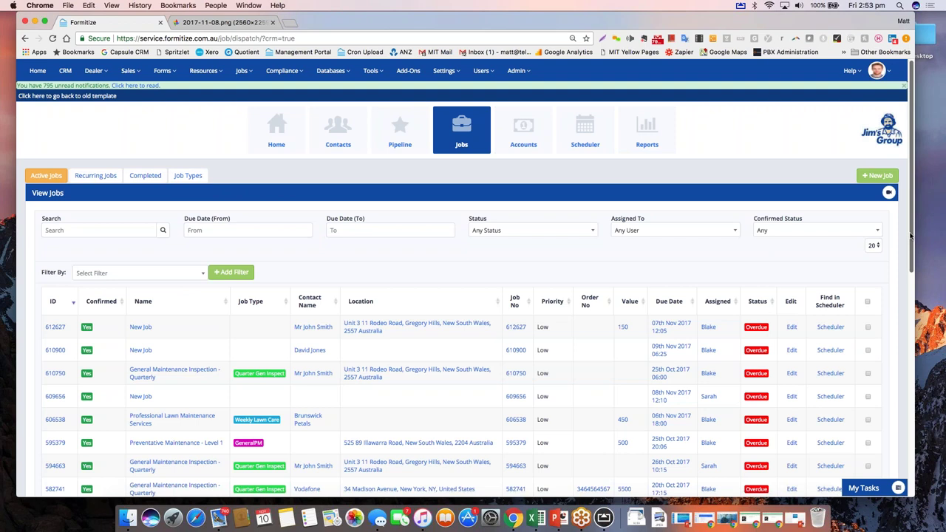
pyautogui.scroll(-1, 909, 242)
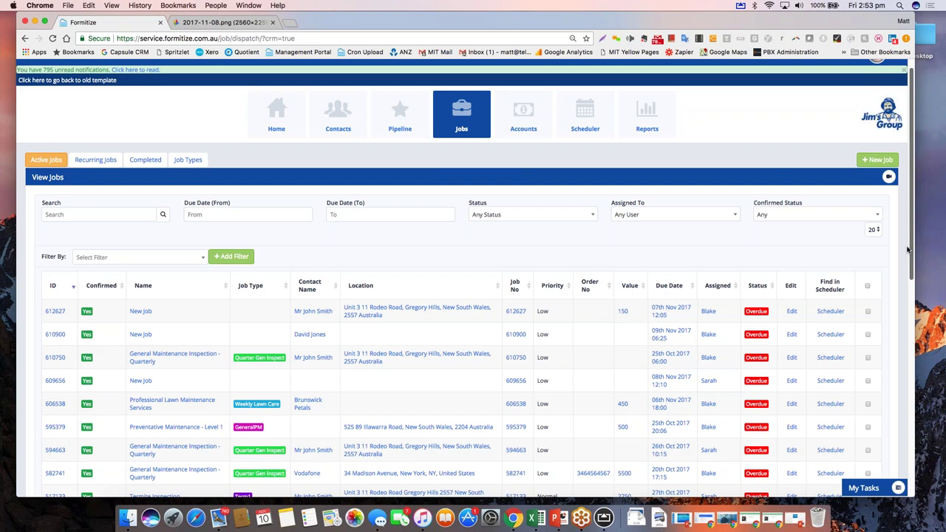
pyautogui.moveTo(909, 249); pyautogui.dragTo(914, 314)
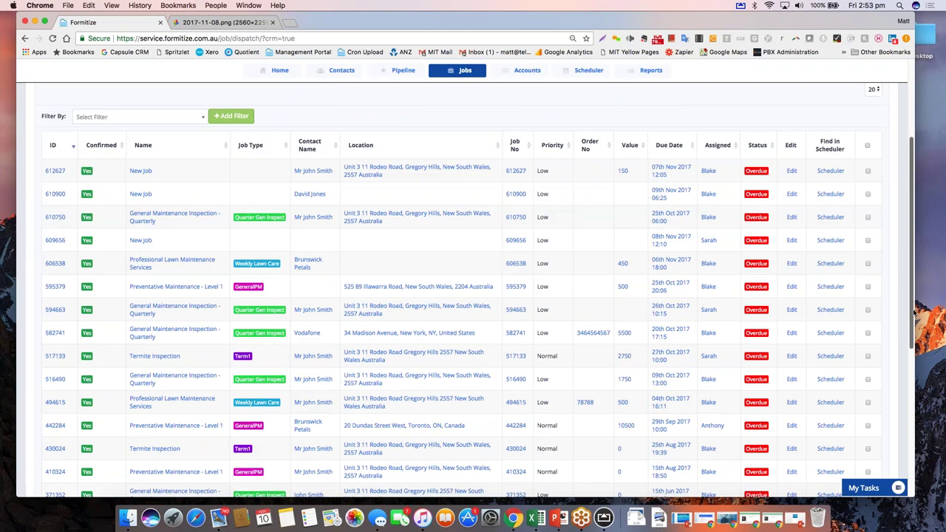
pyautogui.moveTo(913, 314); pyautogui.dragTo(753, 114)
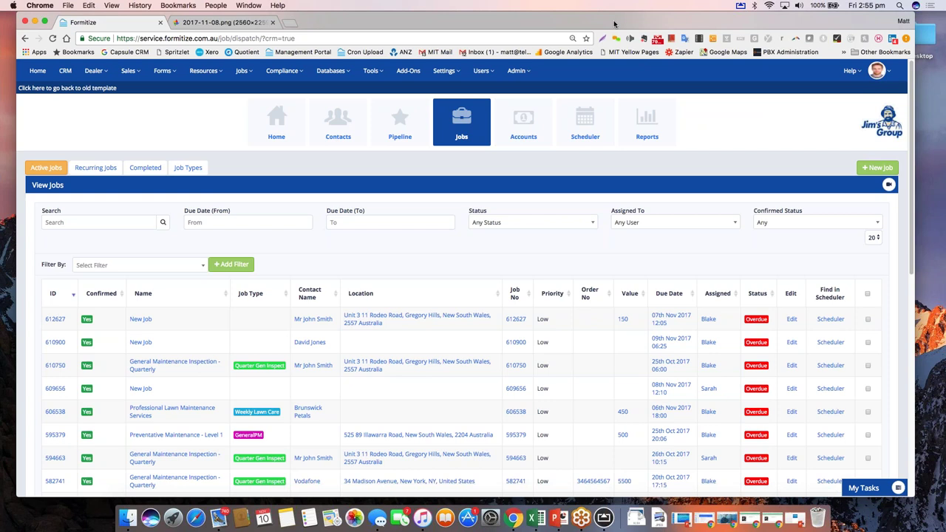
# Switch to the mirrored iPad, bring up the en-route job's late-arrival SMS and place the cursor after "Expected arrival time is now".
pyautogui.moveTo(614, 24); pyautogui.dragTo(614, 29)
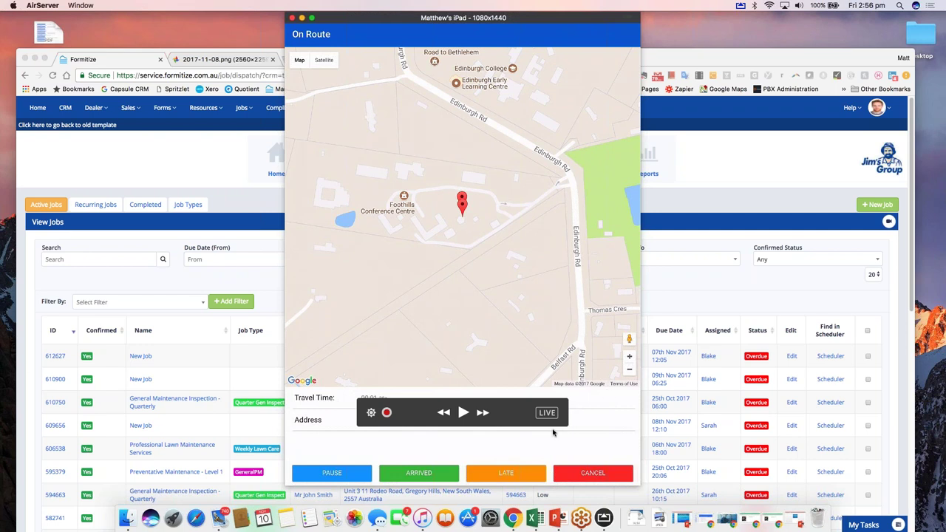
pyautogui.click(592, 426)
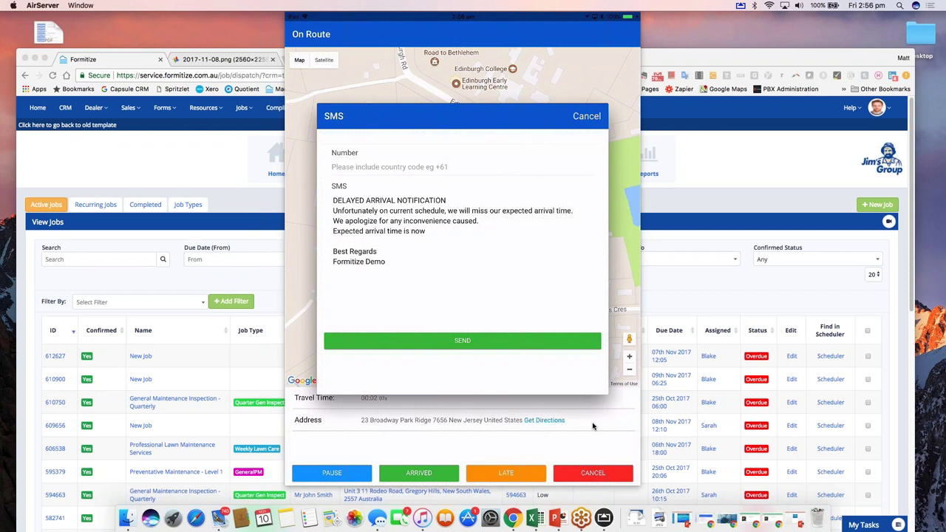
pyautogui.click(332, 200)
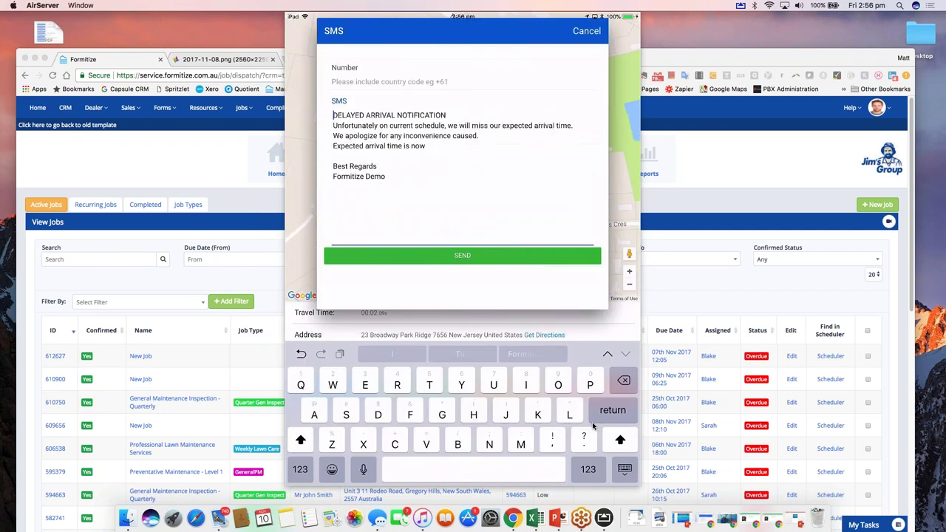
pyautogui.click(427, 145)
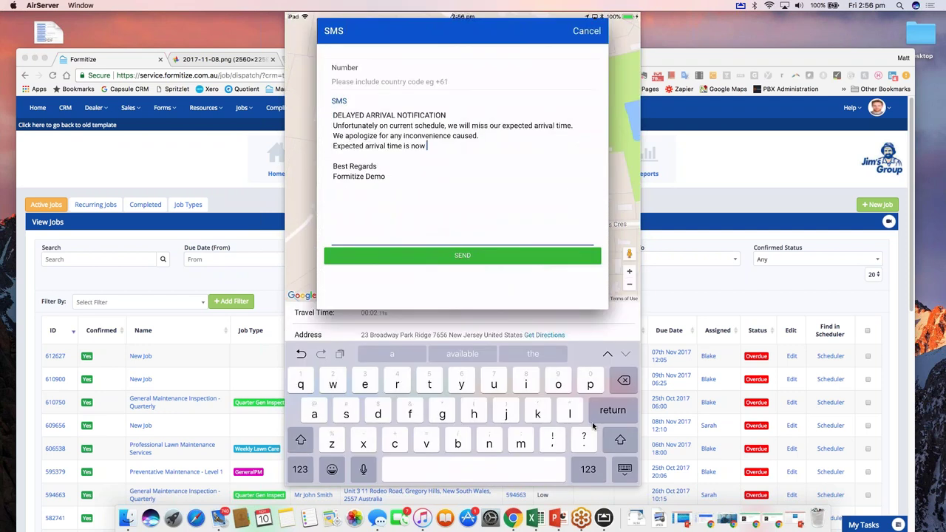
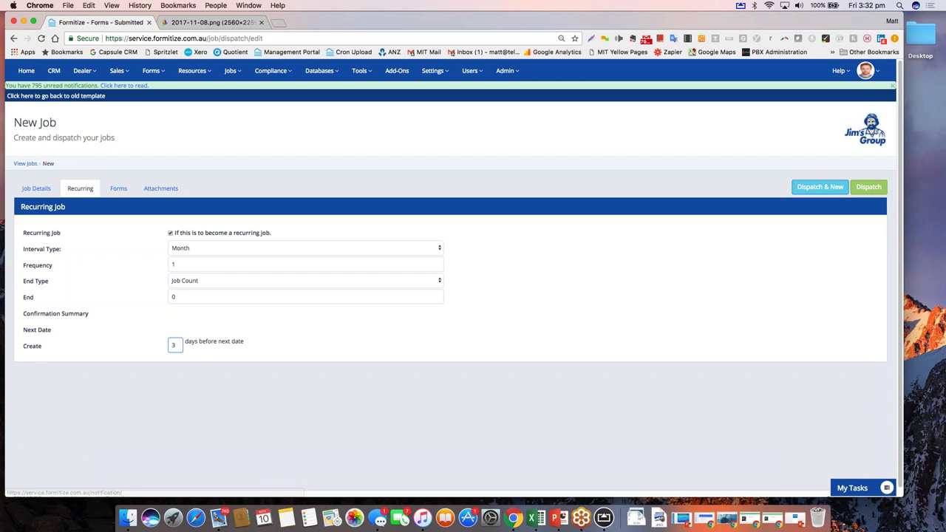
# Return to Formitize in Chrome, leave the new job form and look through the CRM contacts list.
pyautogui.click(56, 70)
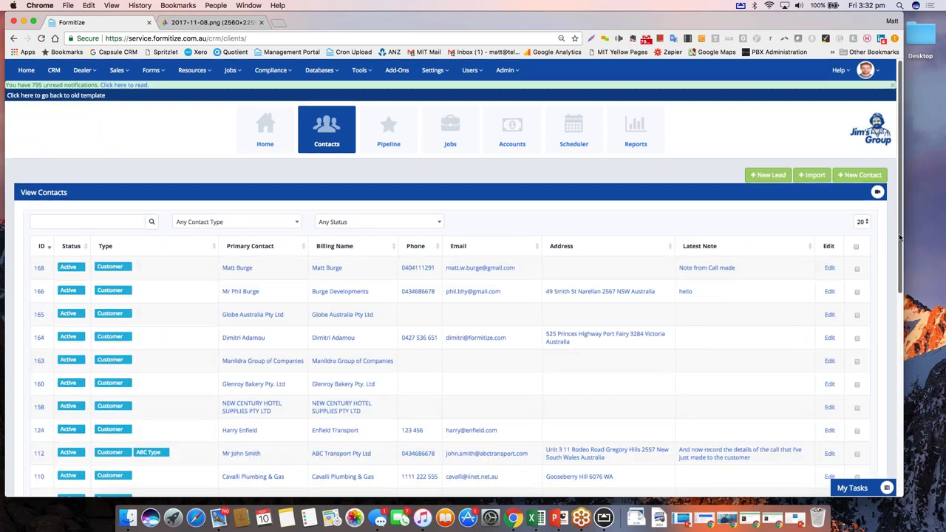
pyautogui.moveTo(900, 237); pyautogui.dragTo(900, 288)
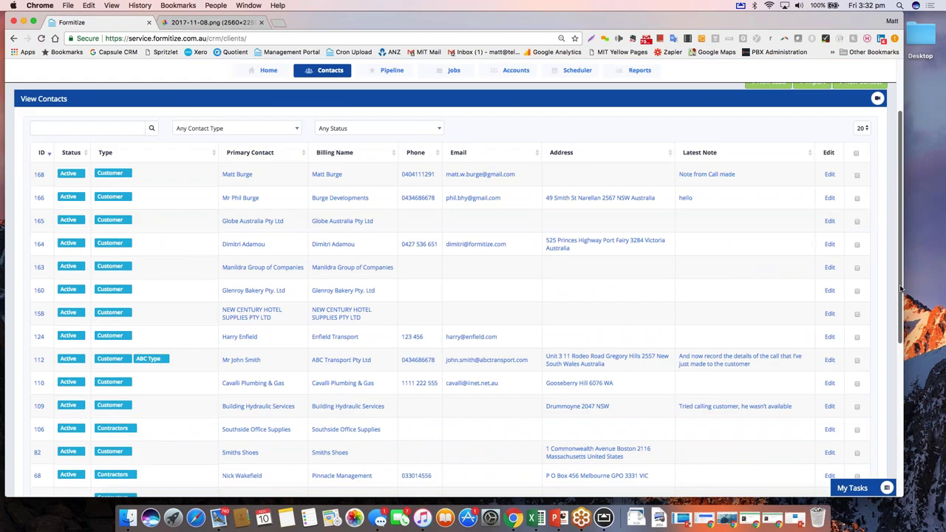
pyautogui.scroll(-2, 882, 344)
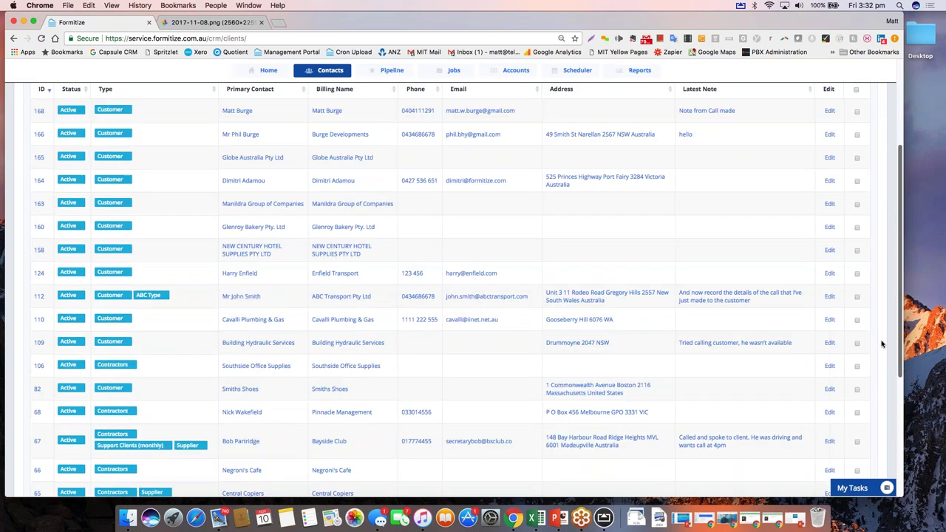
pyautogui.scroll(-3, 881, 343)
pyautogui.moveTo(899, 359); pyautogui.dragTo(894, 283)
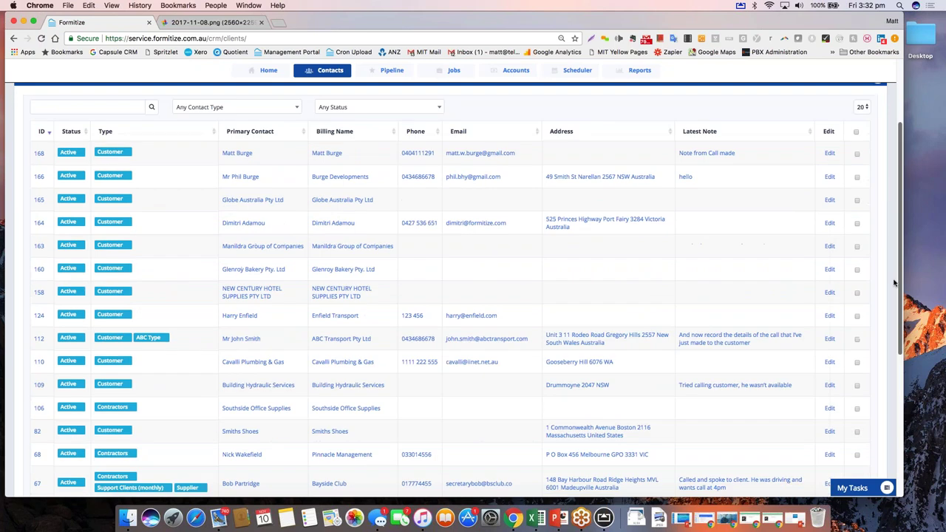
# Select the Cavalli Plumbing & Gas and Smiths Shoes contacts and inspect the bulk actions available for them.
pyautogui.scroll(-8, 856, 153)
pyautogui.click(856, 107)
pyautogui.click(857, 178)
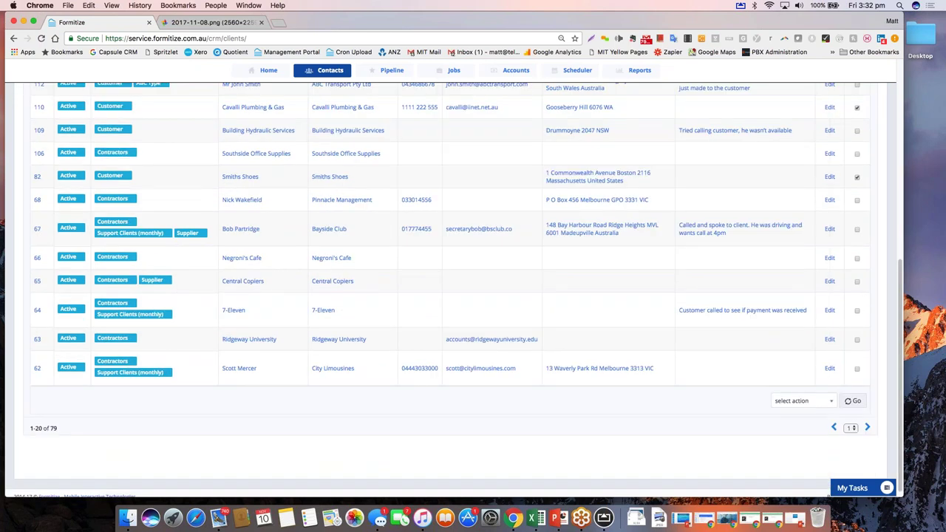
pyautogui.click(829, 401)
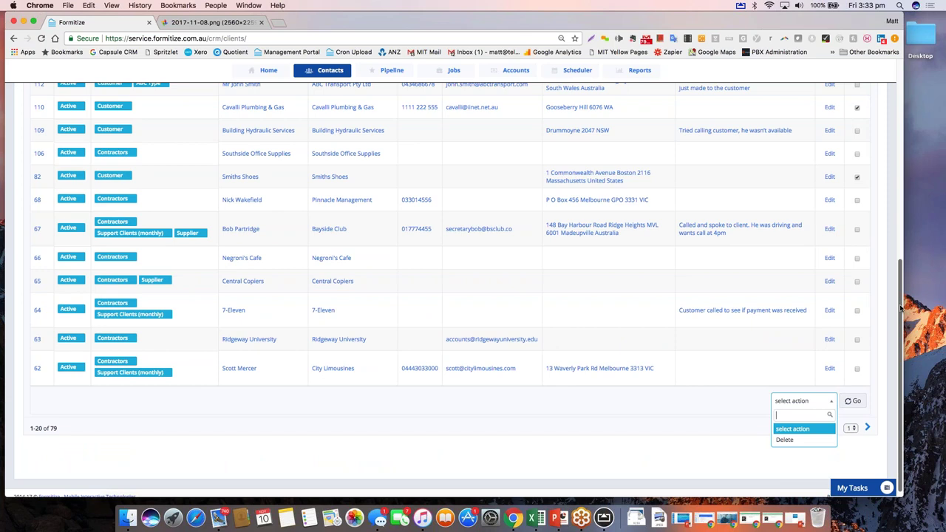
pyautogui.moveTo(901, 308); pyautogui.dragTo(901, 260)
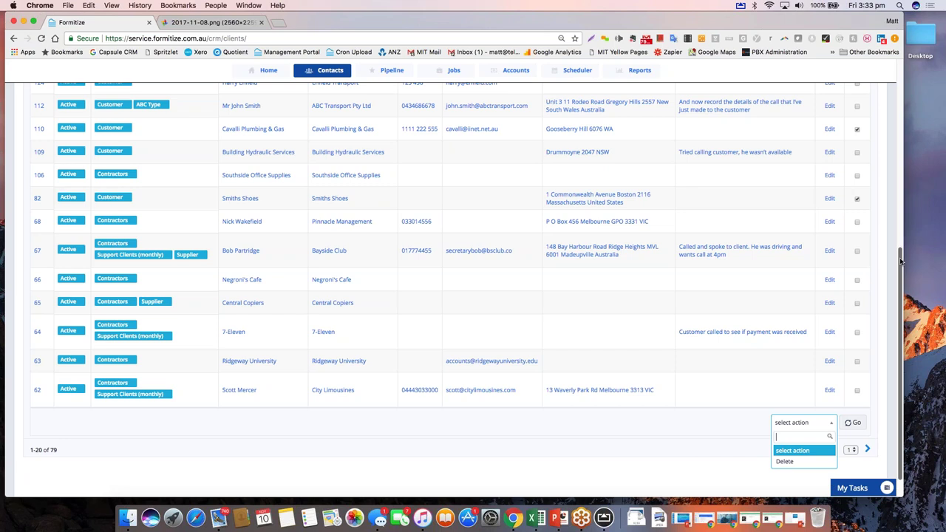
pyautogui.moveTo(899, 257); pyautogui.dragTo(898, 159)
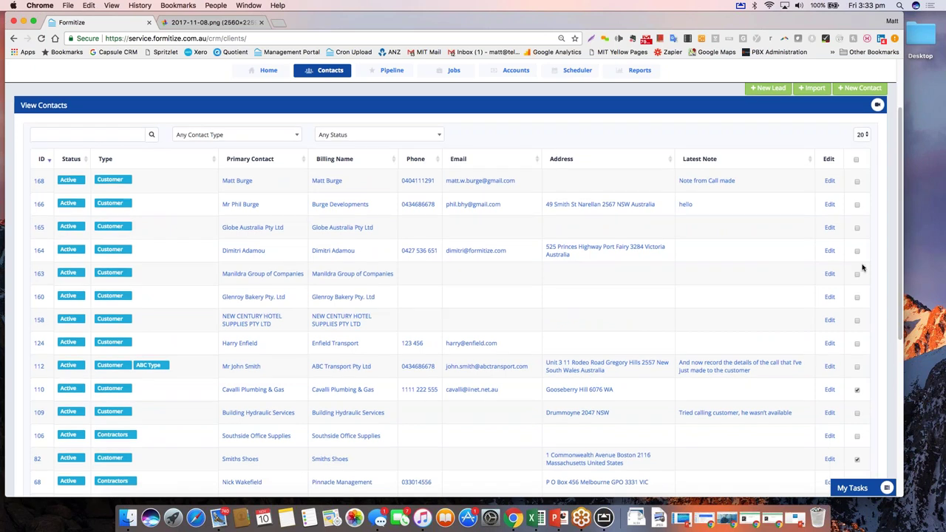
# Recheck the bulk action choices below the contacts list, and return to the CRM home dashboard.
pyautogui.scroll(-3, 879, 311)
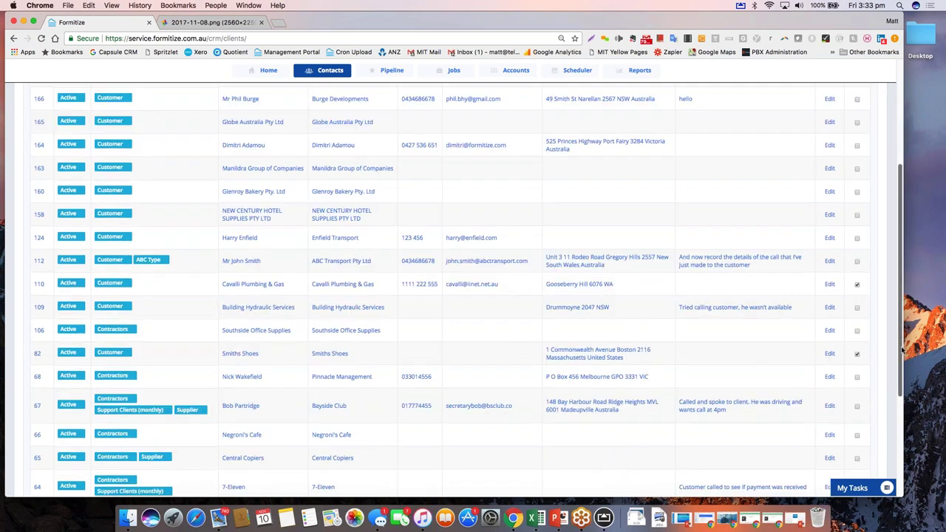
pyautogui.moveTo(901, 351); pyautogui.dragTo(900, 391)
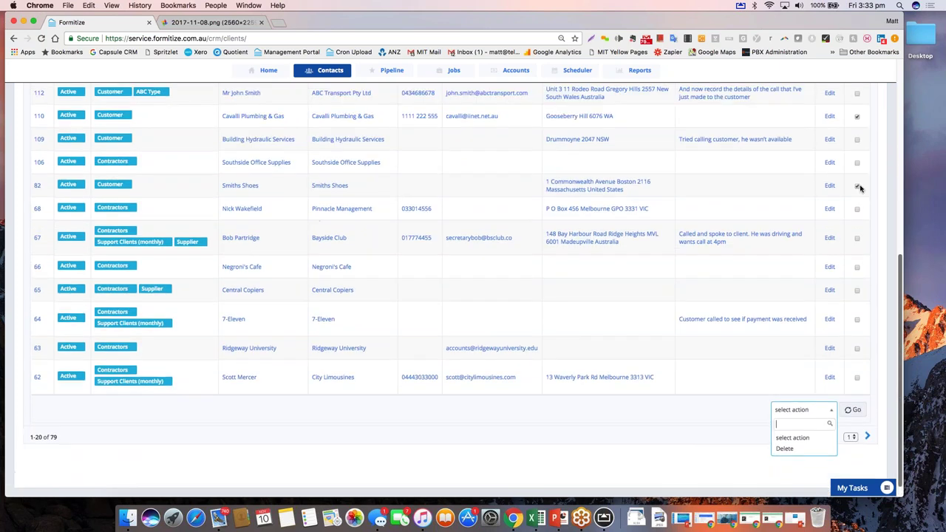
pyautogui.scroll(10, 859, 188)
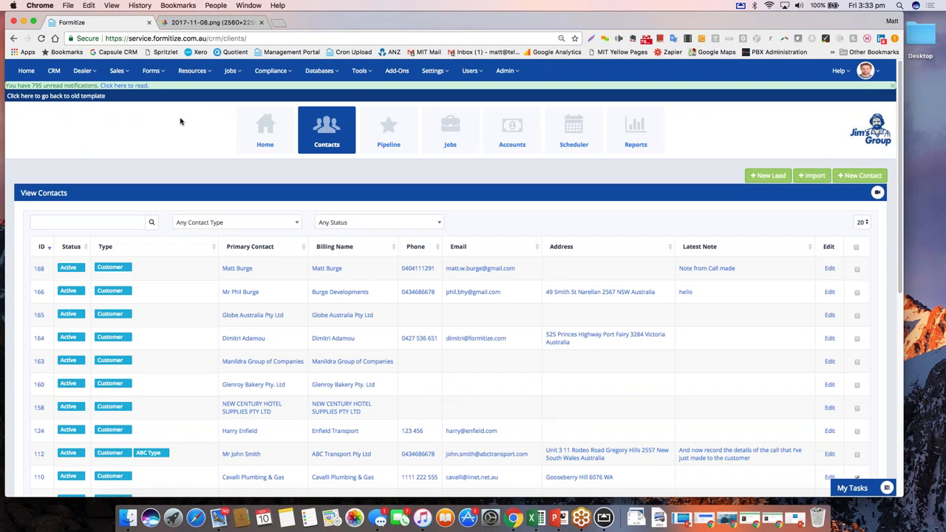
pyautogui.click(289, 134)
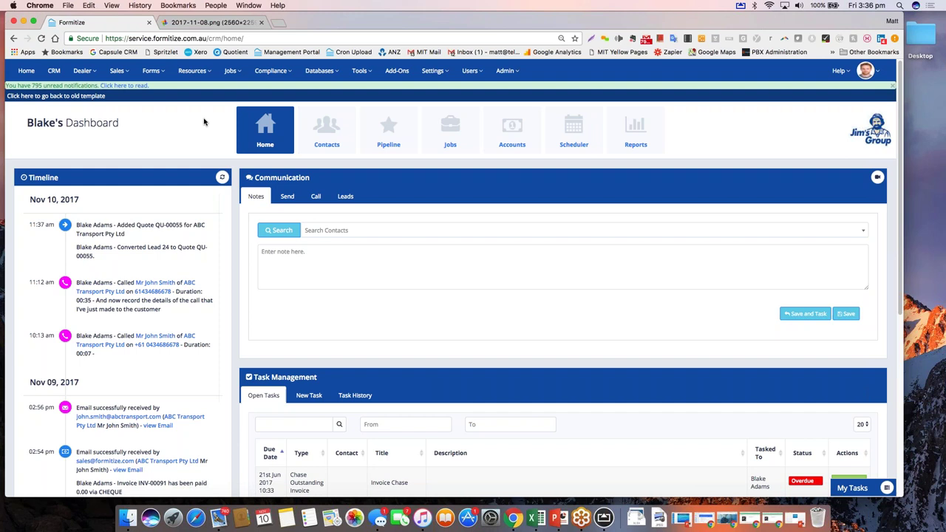
# Open the CRM settings, inspect the accounting software choices for invoice integration, and return to the CRM dashboard.
pyautogui.click(436, 71)
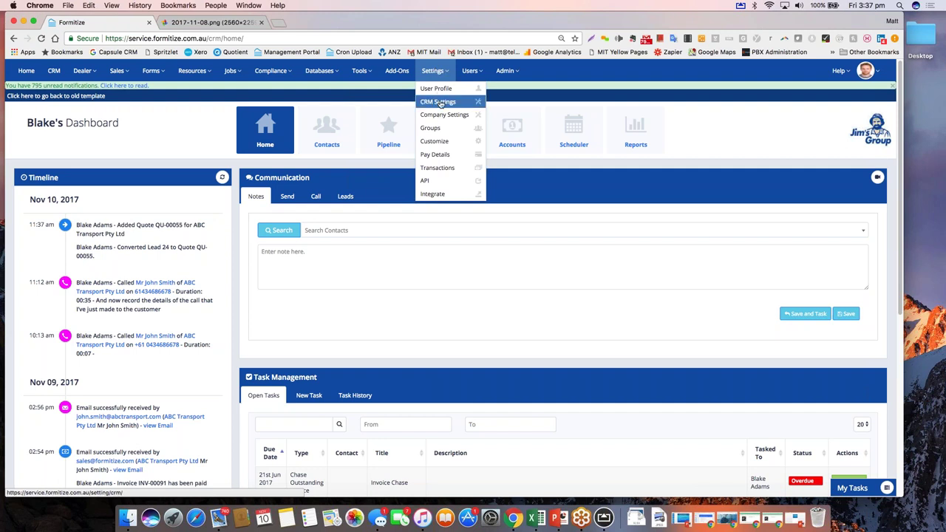
pyautogui.click(440, 105)
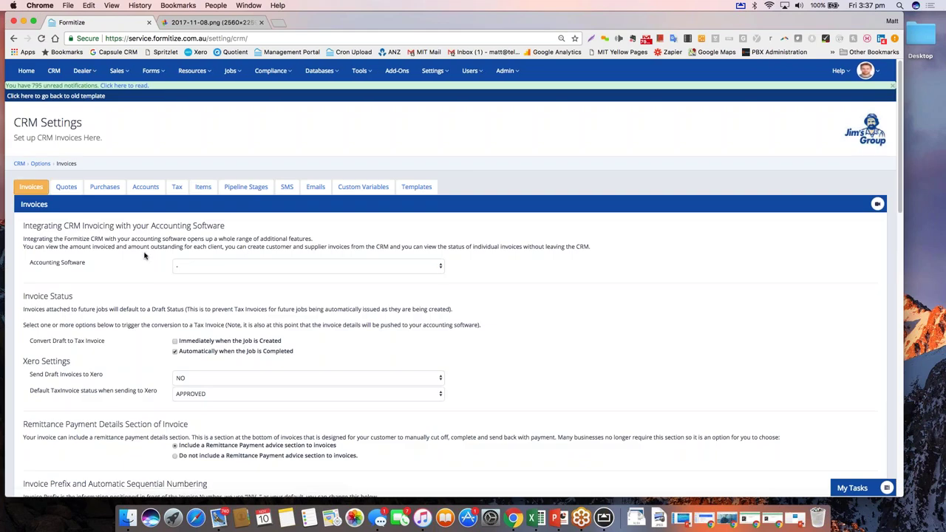
pyautogui.click(441, 268)
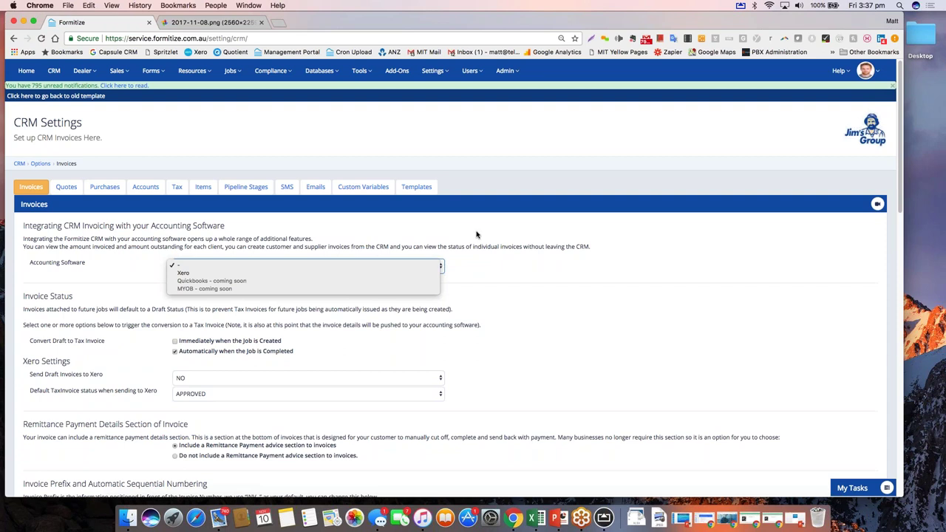
pyautogui.click(530, 225)
pyautogui.click(53, 70)
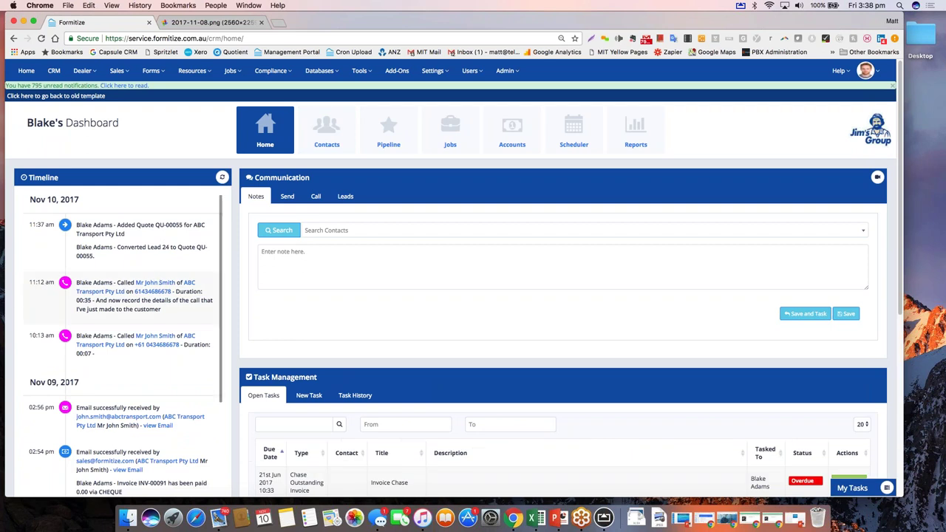
# Open the ABC Transport Pty Ltd contact from the timeline and look through its open tasks and job activity.
pyautogui.click(107, 293)
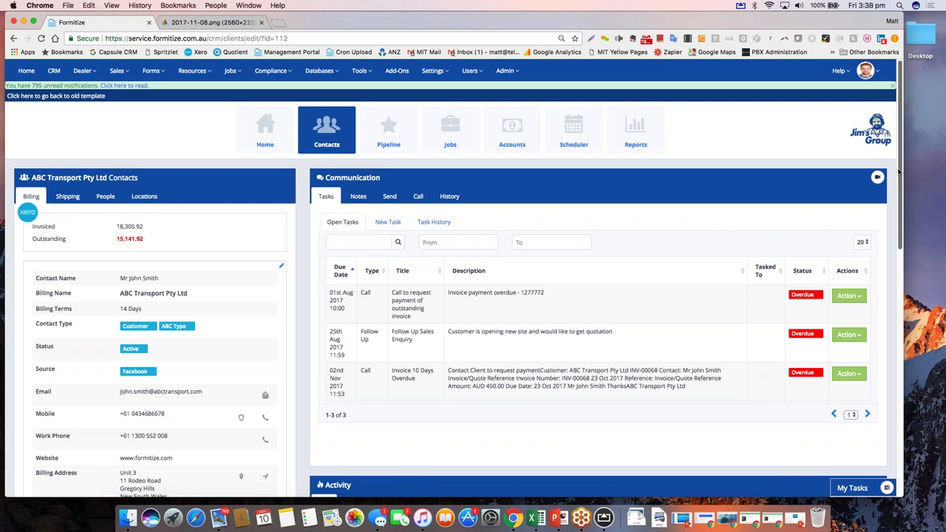
pyautogui.scroll(-1, 894, 178)
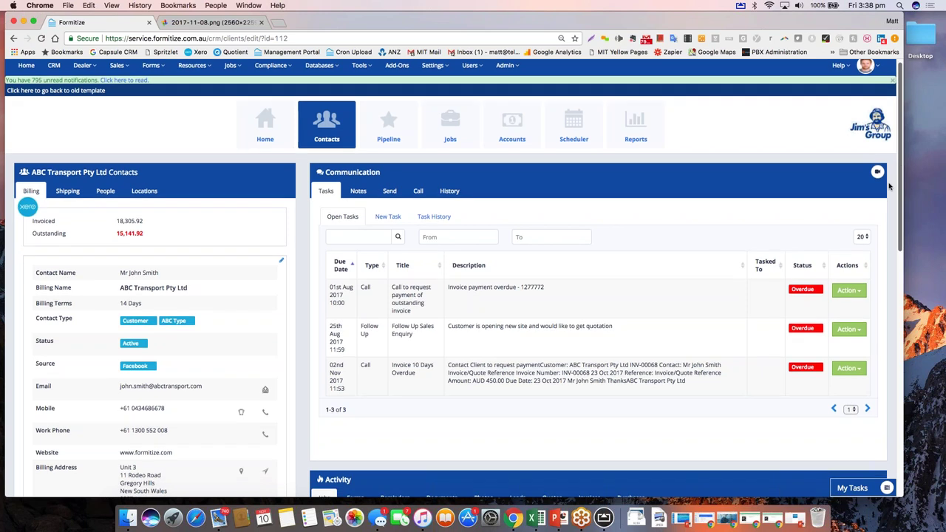
pyautogui.scroll(-3, 889, 186)
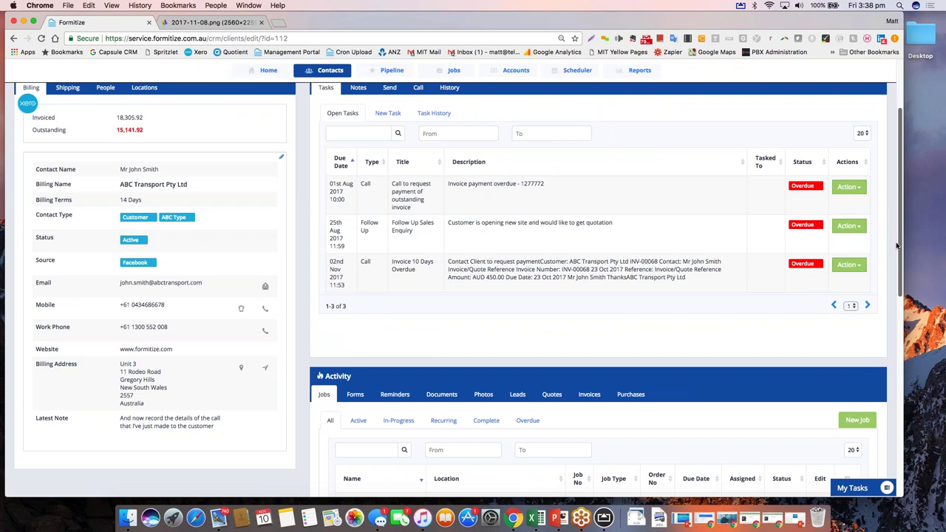
pyautogui.scroll(-7, 896, 246)
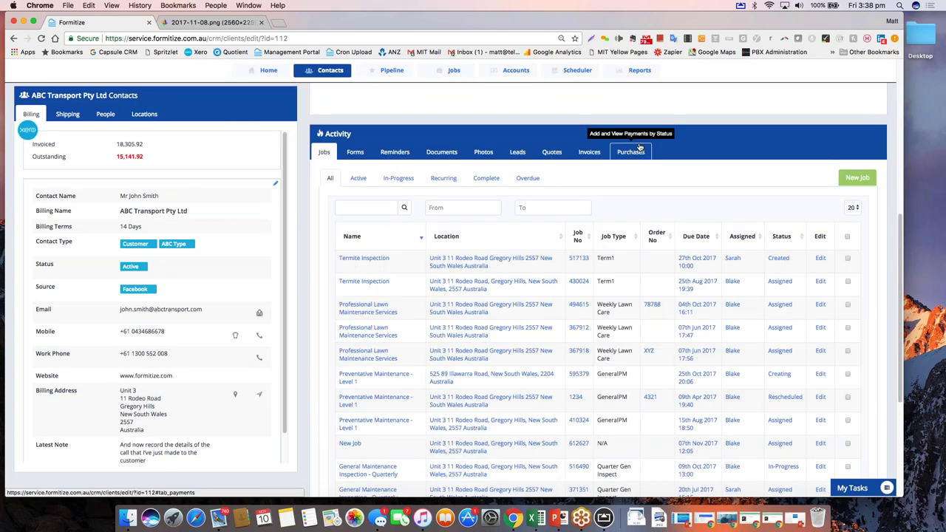
# Review ABC Transport's invoices and its invoiced and outstanding totals, and return to the full contacts list.
pyautogui.click(589, 151)
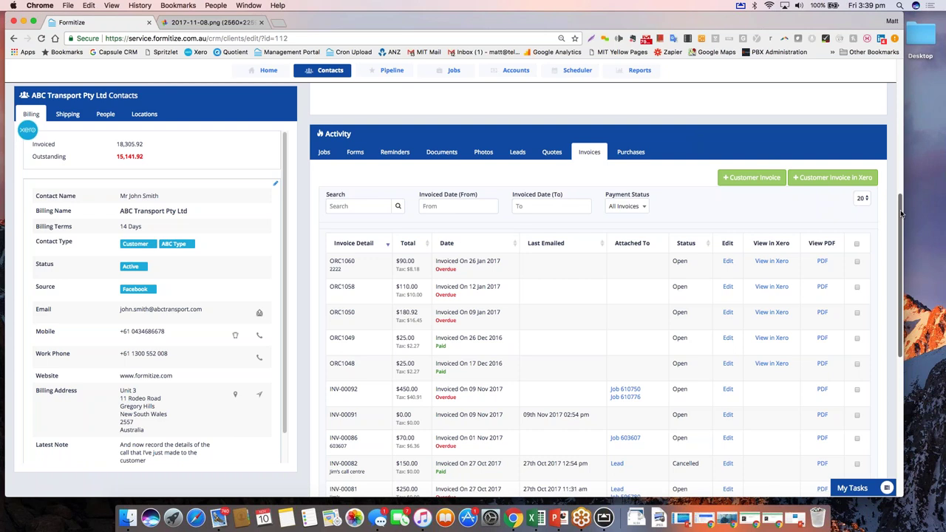
pyautogui.scroll(1, 901, 213)
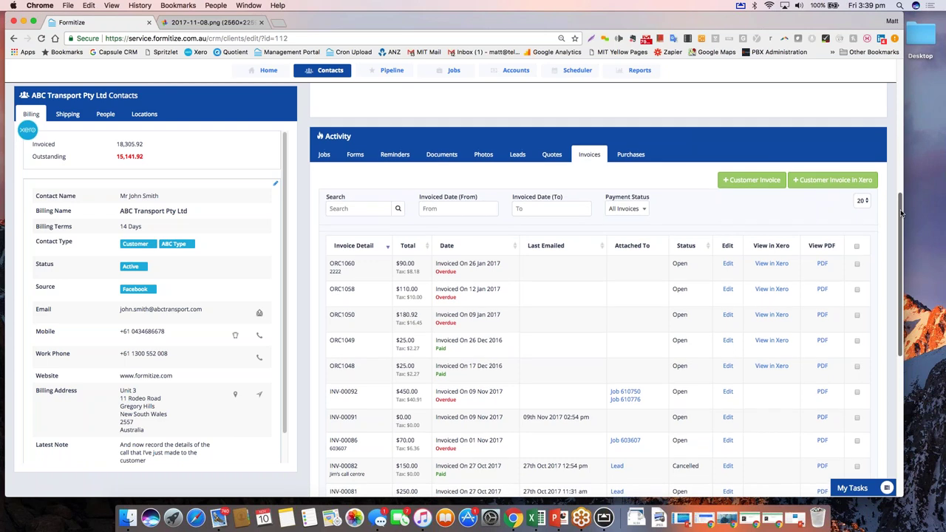
pyautogui.scroll(2, 899, 203)
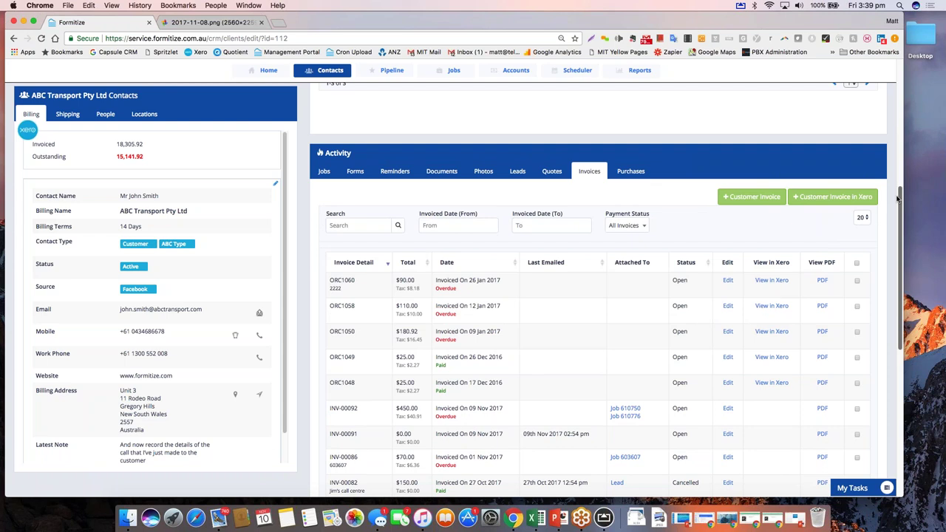
pyautogui.scroll(5, 898, 197)
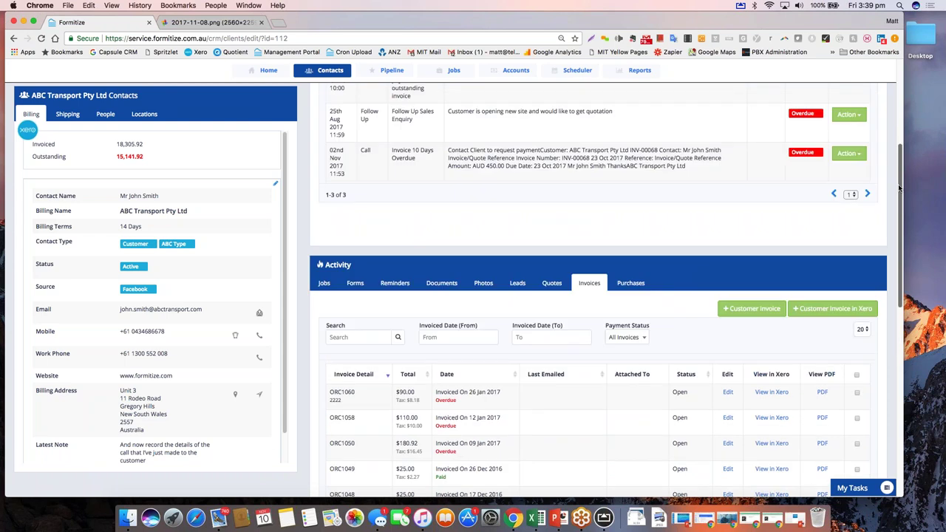
pyautogui.scroll(6, 899, 187)
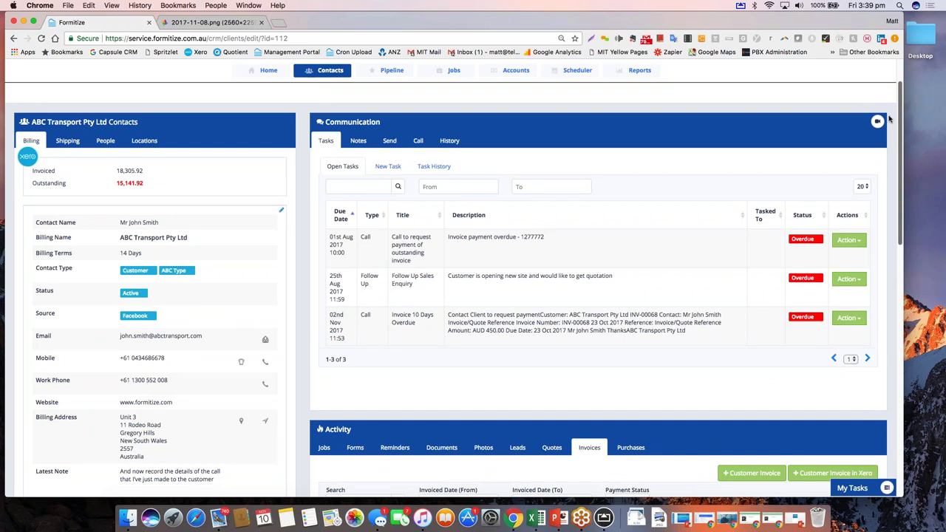
pyautogui.scroll(3, 890, 120)
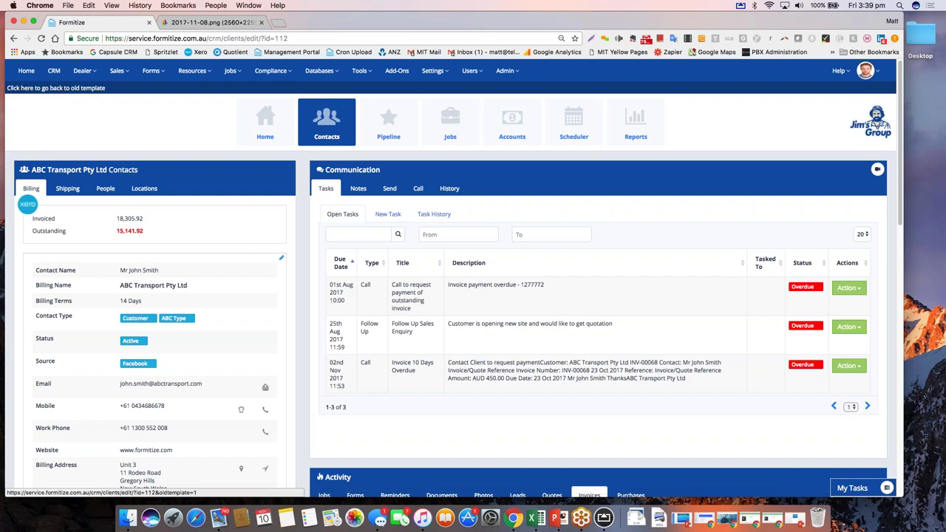
pyautogui.click(332, 119)
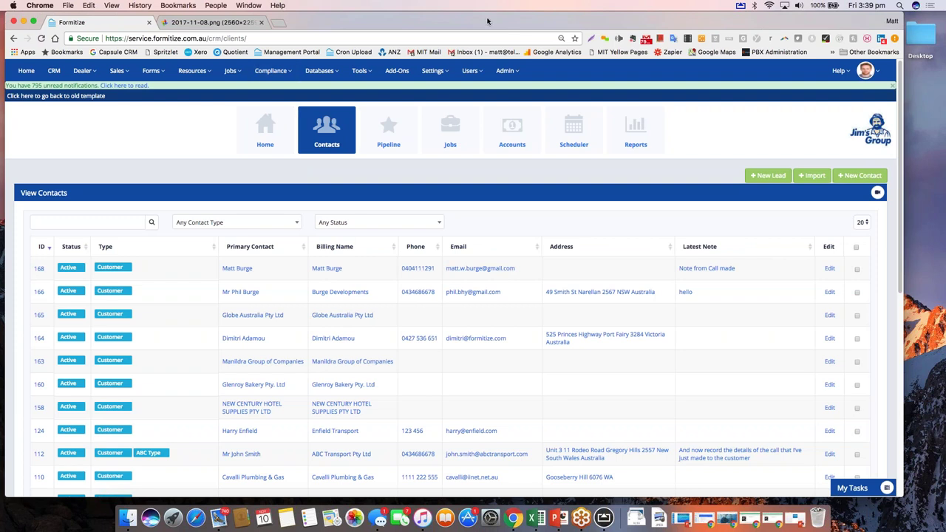
# Move the Chrome window to reveal the mirrored iPad's Expenses list, and bring the Formitize contacts list back to the front.
pyautogui.moveTo(487, 21); pyautogui.dragTo(487, 60)
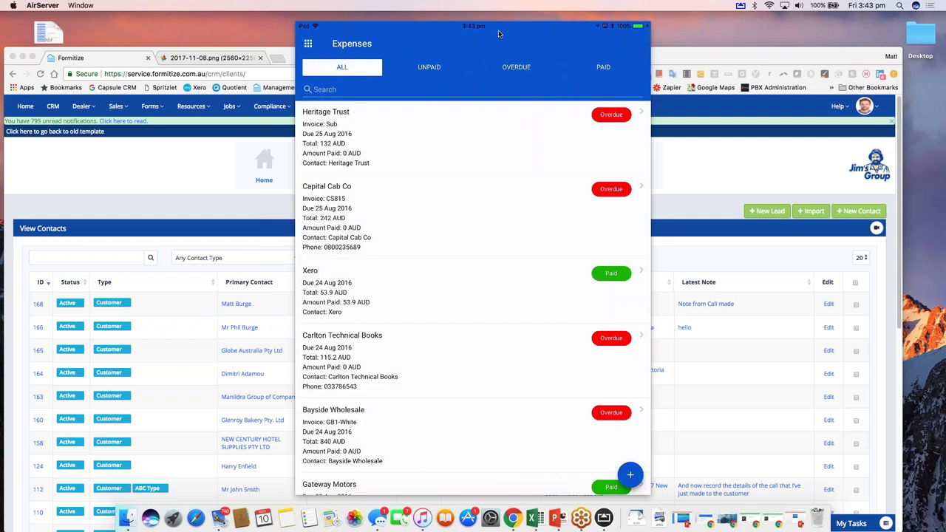
pyautogui.click(693, 55)
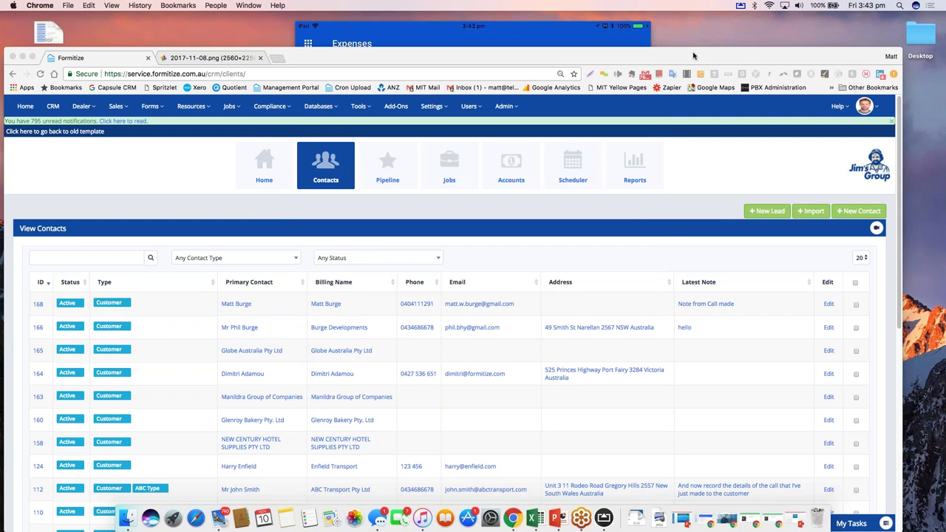
pyautogui.click(693, 55)
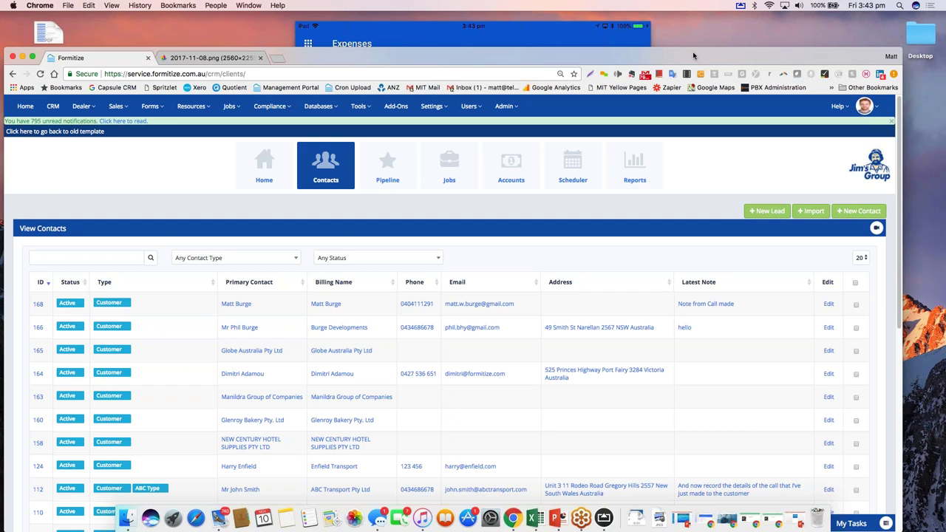
pyautogui.moveTo(693, 55); pyautogui.dragTo(706, 25)
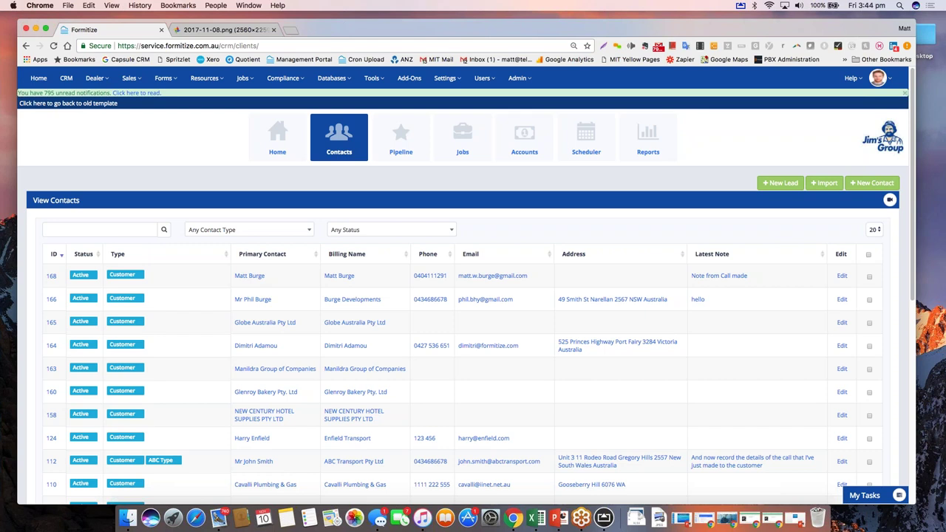
# Open the job scheduler and examine its display settings, trying business hours of 6:00 to 17:00 without applying them.
pyautogui.click(283, 62)
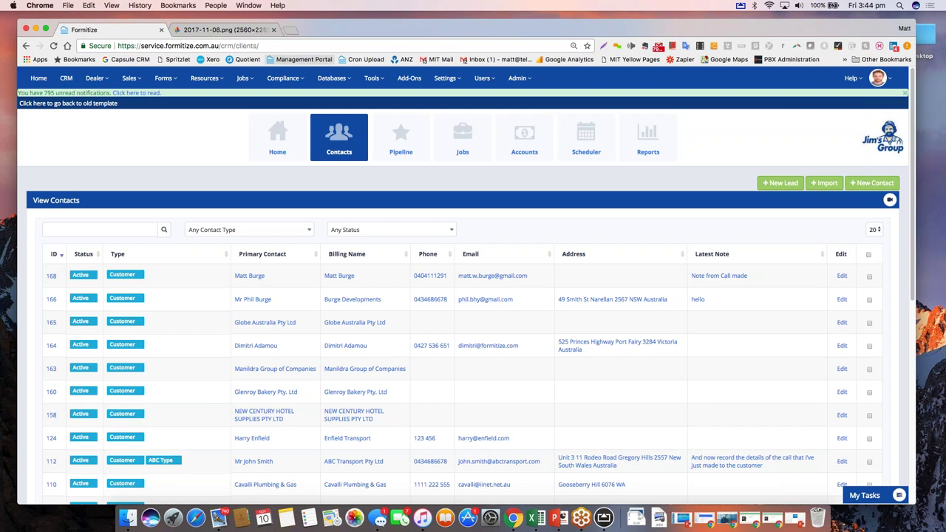
pyautogui.click(242, 79)
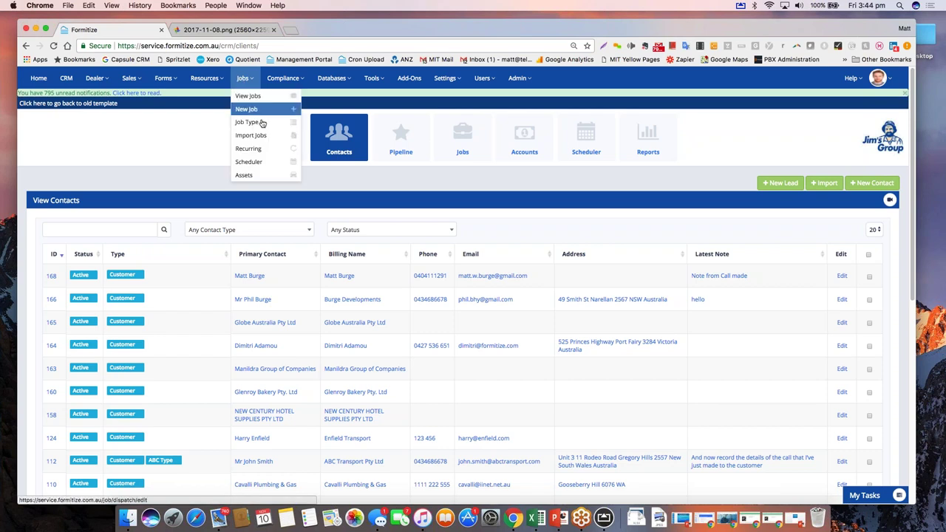
pyautogui.click(262, 161)
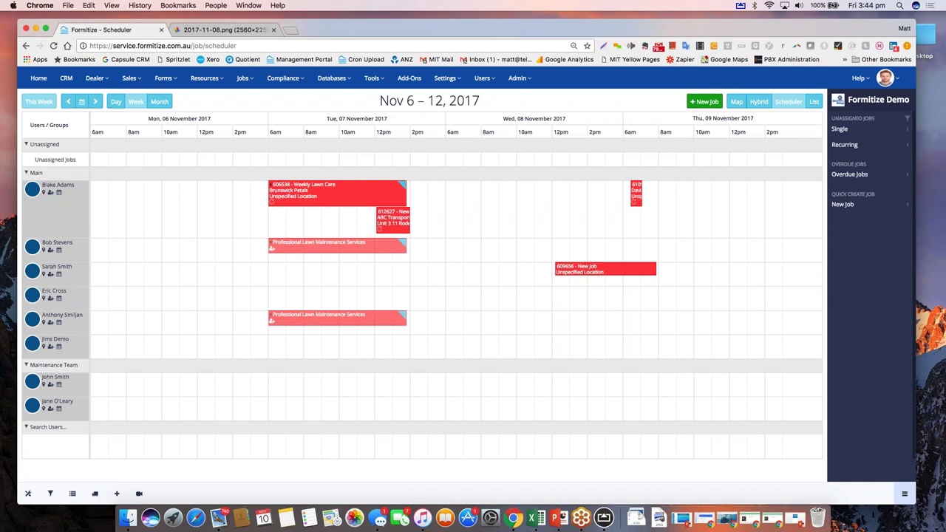
pyautogui.click(28, 493)
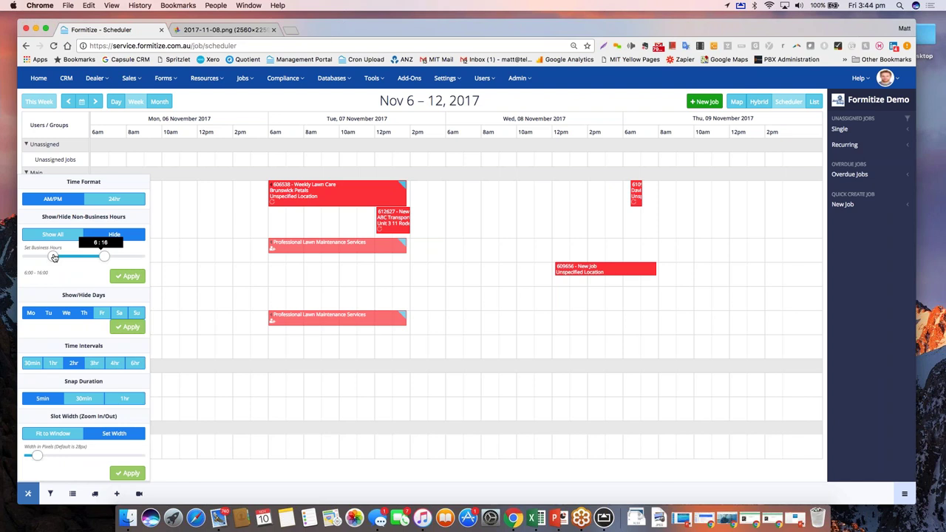
pyautogui.moveTo(105, 256)
pyautogui.mouseDown()
pyautogui.moveTo(121, 259)
pyautogui.moveTo(109, 257)
pyautogui.mouseUp()
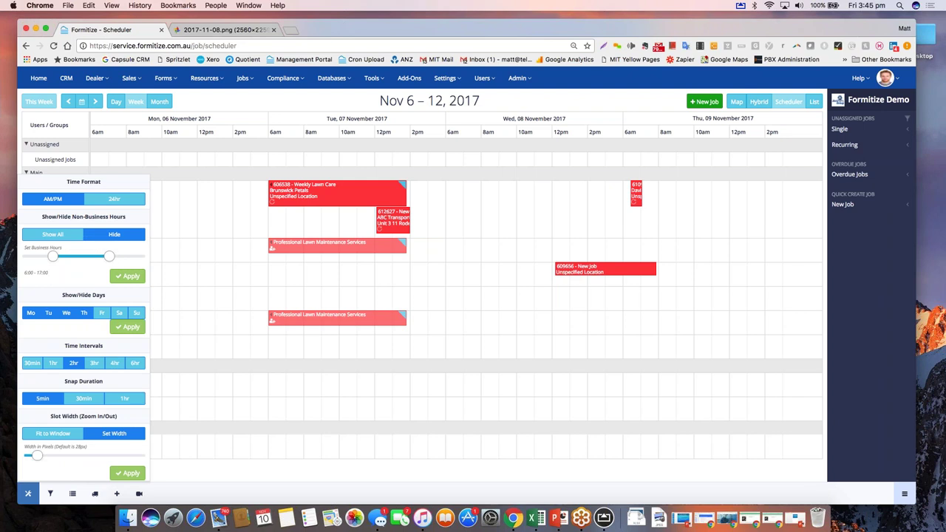
pyautogui.click(29, 493)
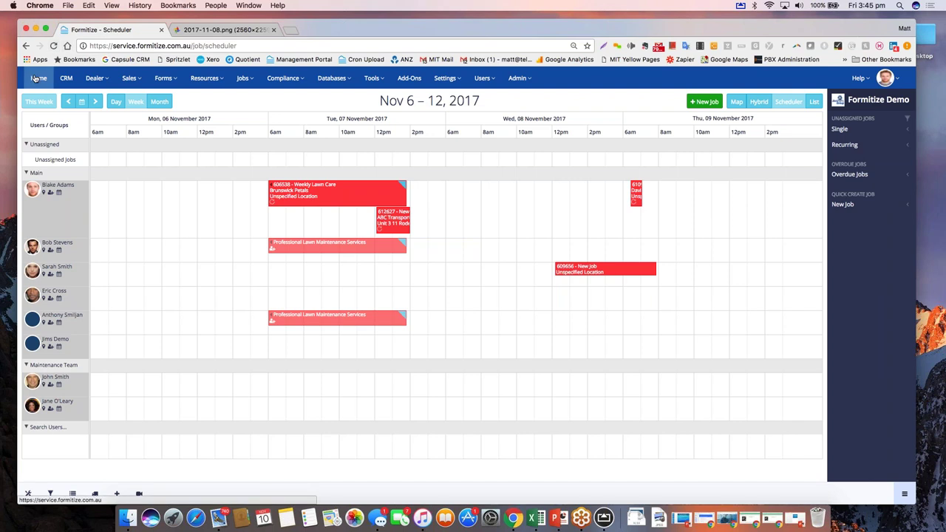
# Open the CRM's invoices report and inspect the CSV export formats available for it.
pyautogui.click(36, 78)
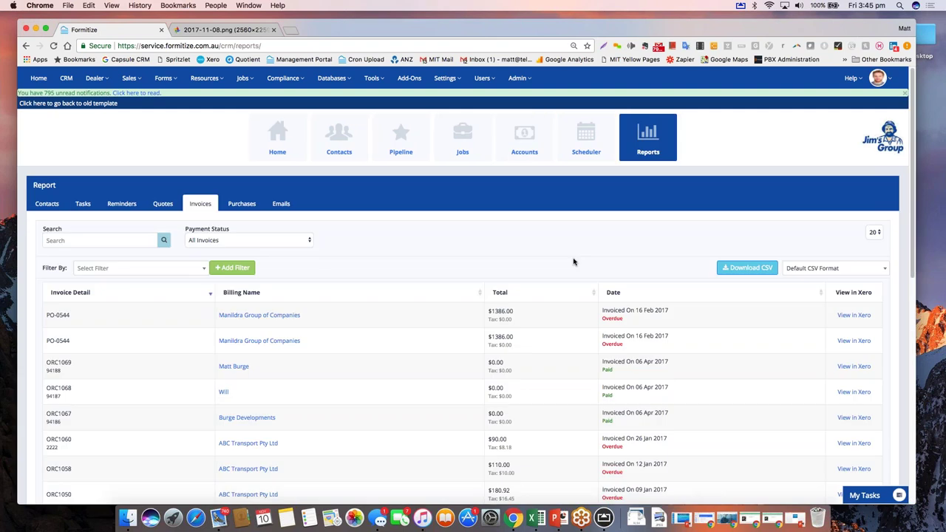
pyautogui.click(849, 268)
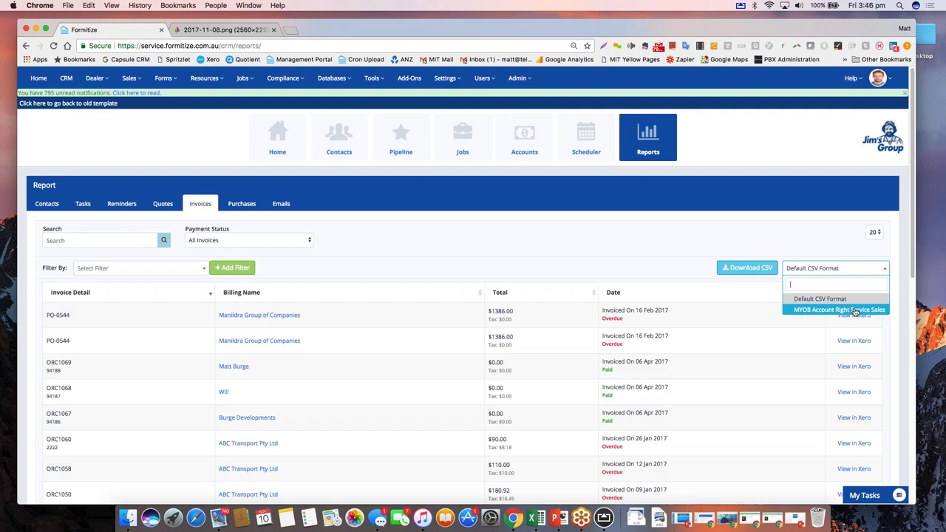
pyautogui.click(800, 235)
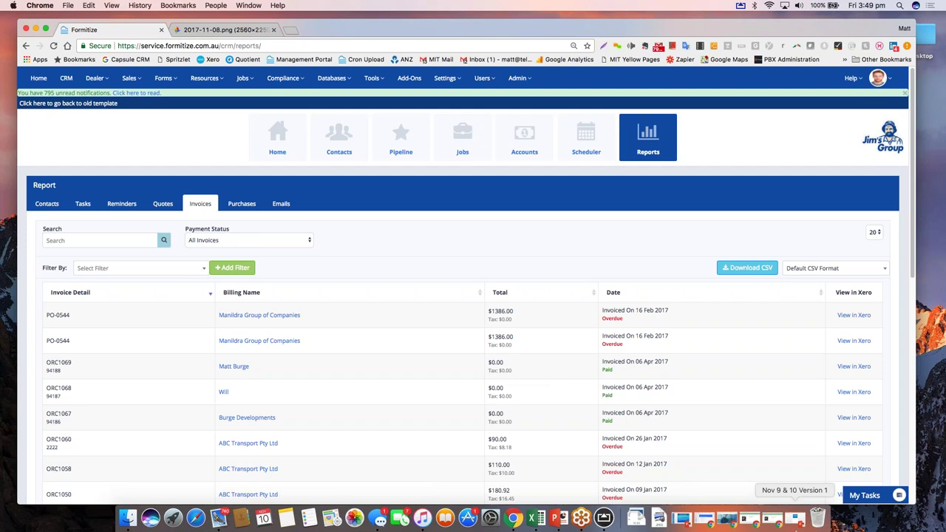
# Switch to the "Nov 9 & 10 Version 1" presentation in PowerPoint and play the slide show from the Lunch Break slide.
pyautogui.click(794, 517)
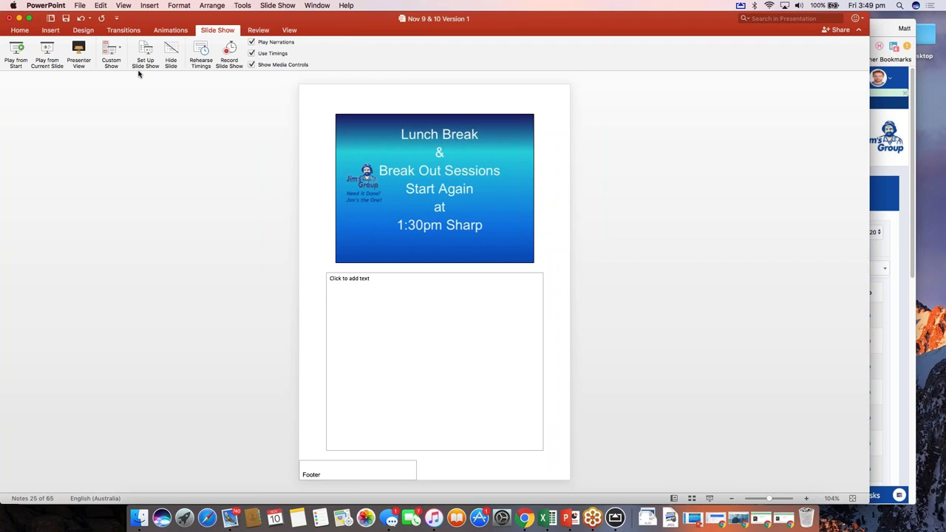
pyautogui.press('super+Return')
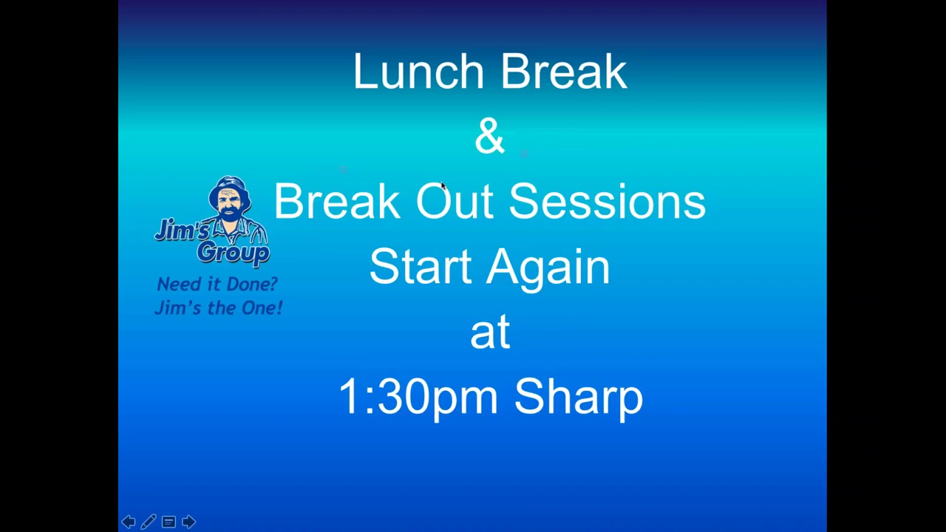
pyautogui.press('Escape')
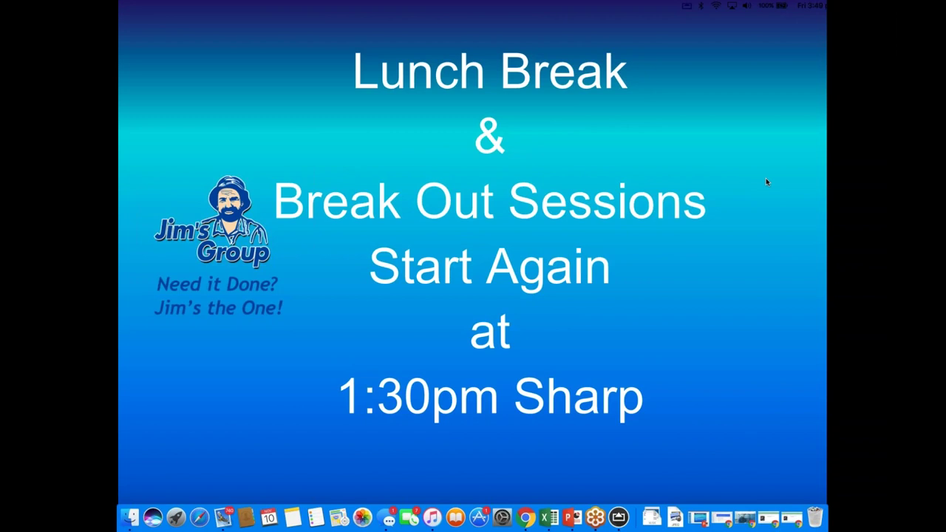
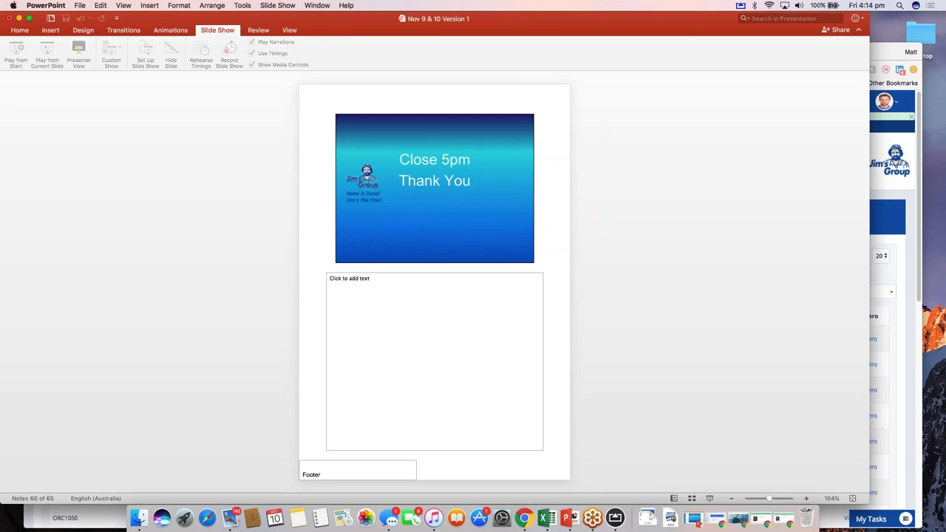
# Switch to the Formitize invoices report in Chrome and inspect the date, data and amount fields available as filters.
pyautogui.moveTo(889, 46); pyautogui.dragTo(889, 15)
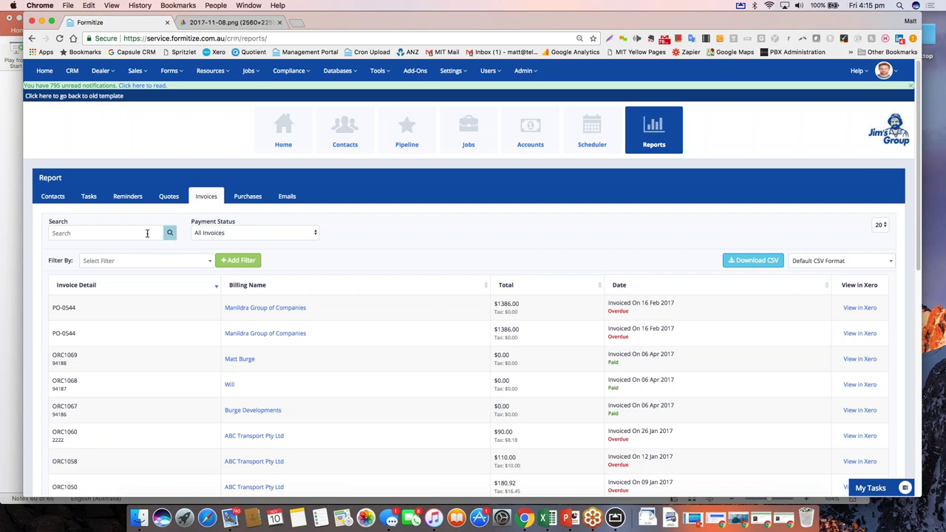
pyautogui.click(212, 263)
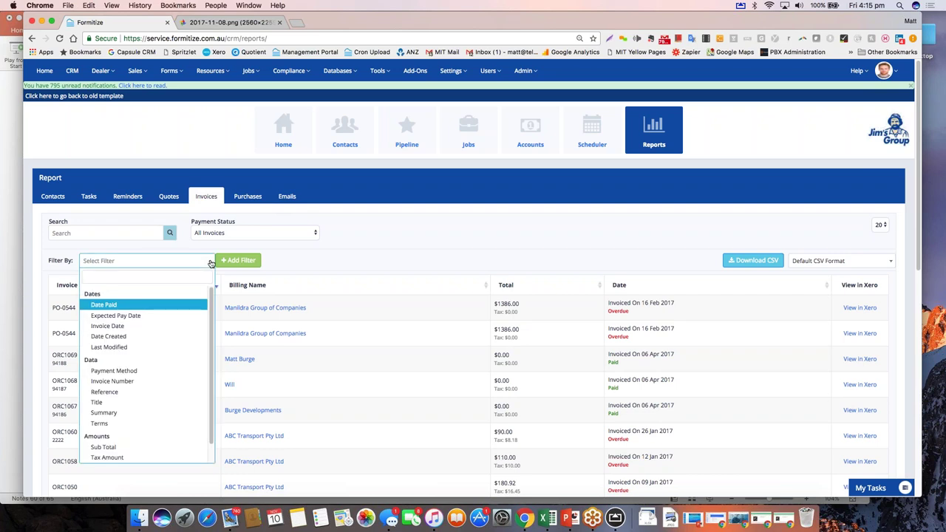
pyautogui.press('Down')
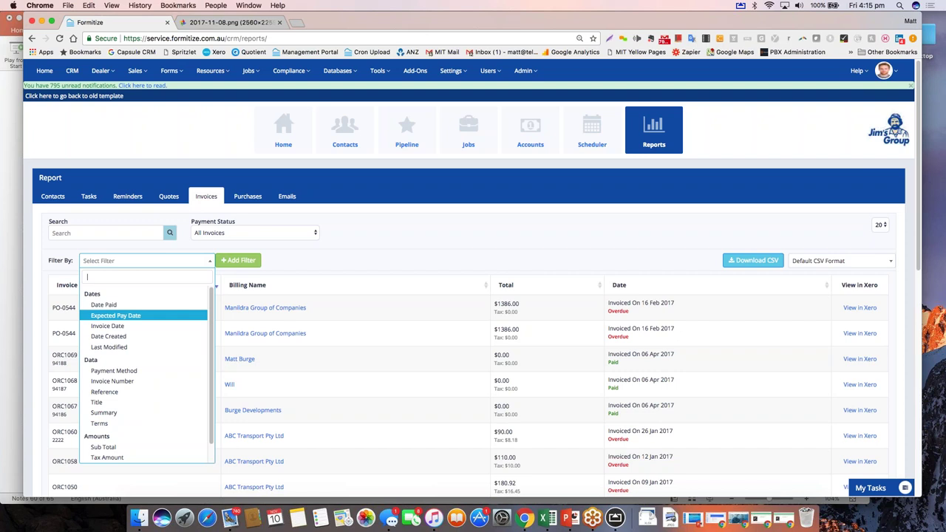
pyautogui.press('Up')
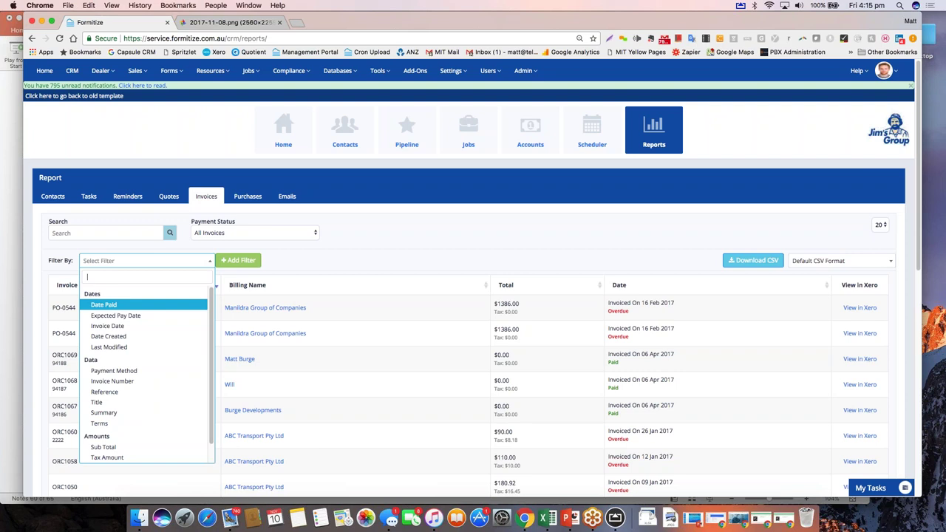
# Open the CSV Report Builder and generate a report for the "Rapids 2A - Visual Timber Pest Inspection Report - Pre Purchase" form without a date range.
pyautogui.click(378, 70)
pyautogui.click(390, 87)
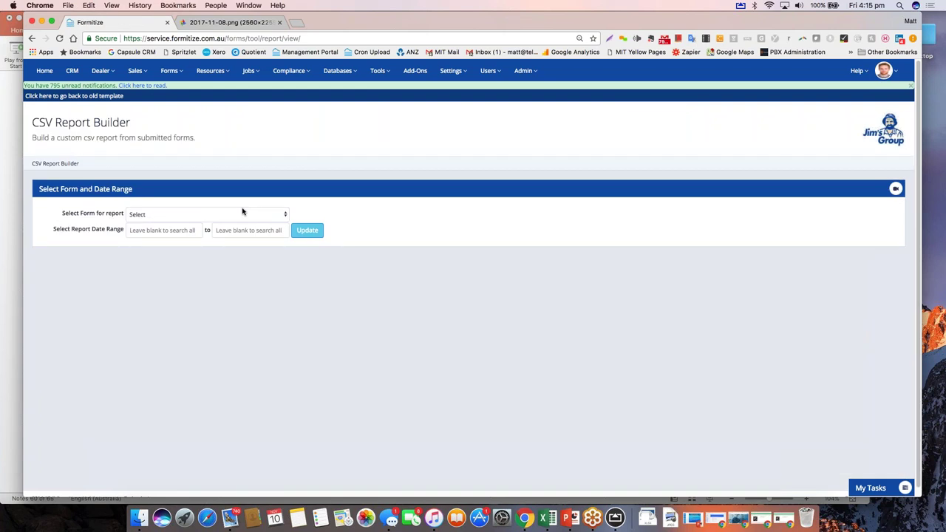
pyautogui.click(284, 215)
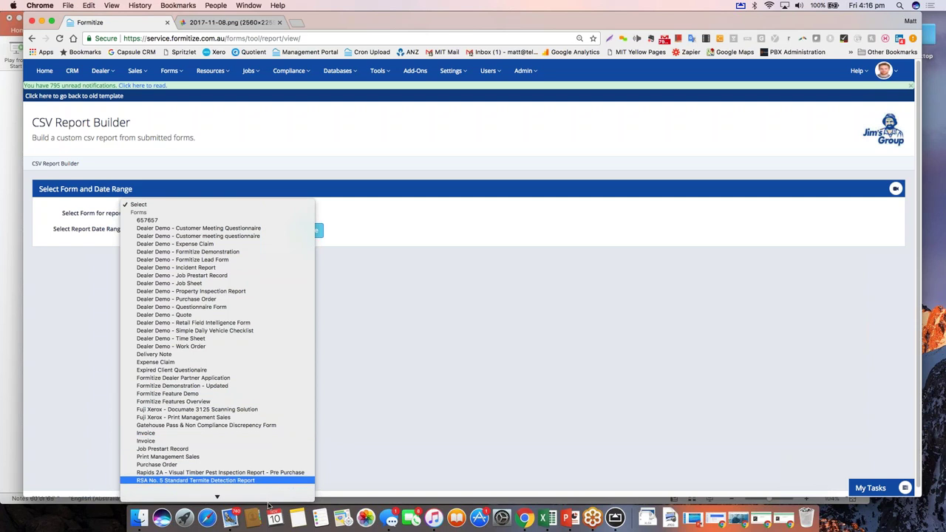
pyautogui.click(221, 466)
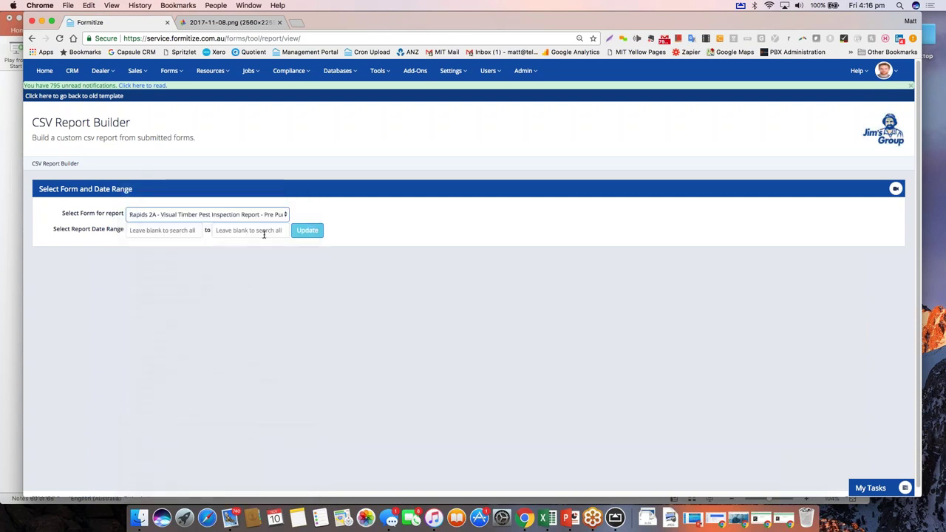
pyautogui.click(306, 231)
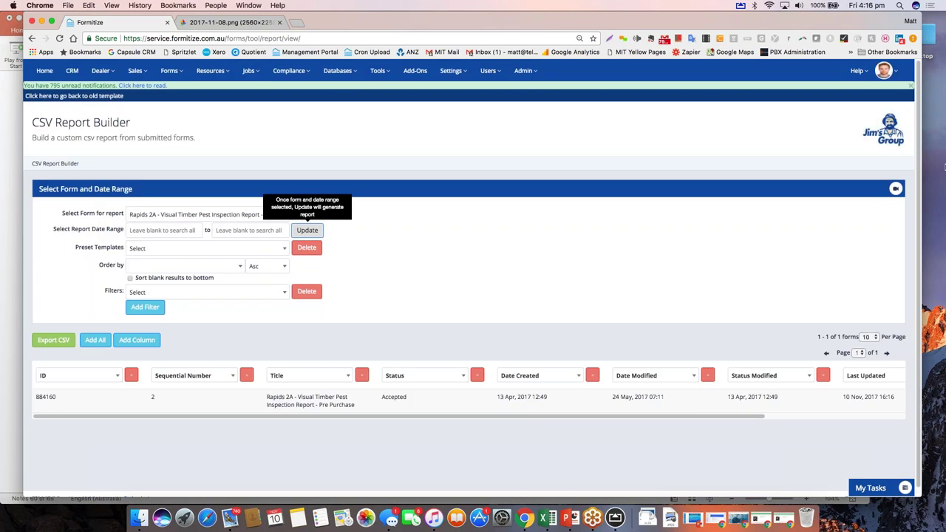
# Change the report's Title column to the Address of Property Inspected (addressPropertyInspected) field.
pyautogui.scroll(-1, 916, 296)
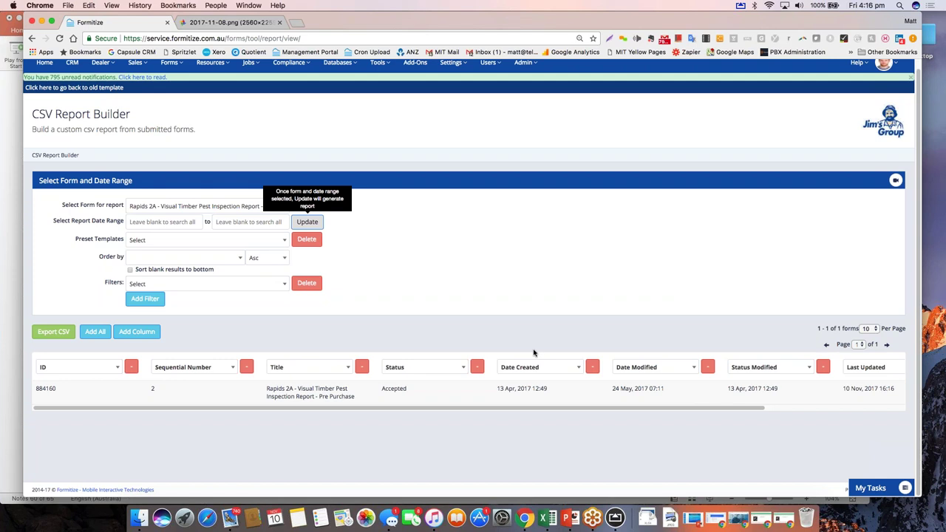
pyautogui.click(350, 370)
pyautogui.click(400, 313)
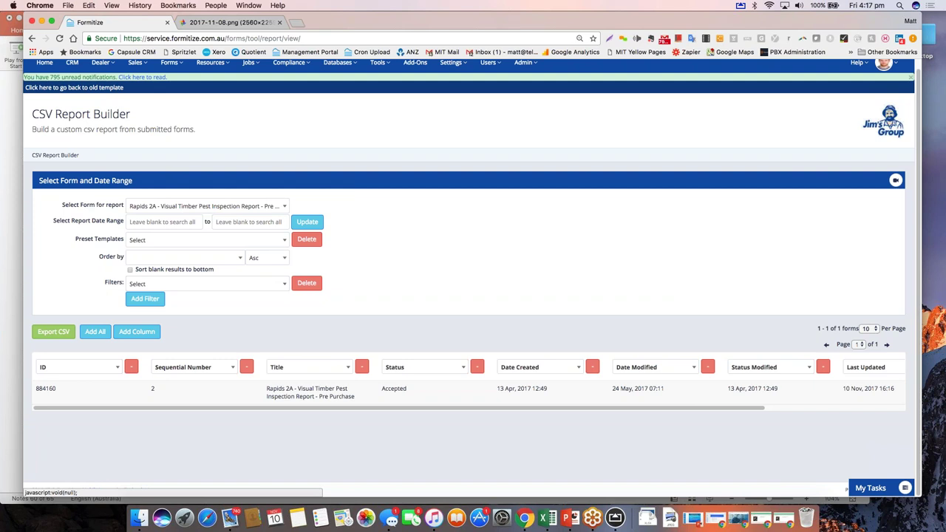
pyautogui.click(348, 368)
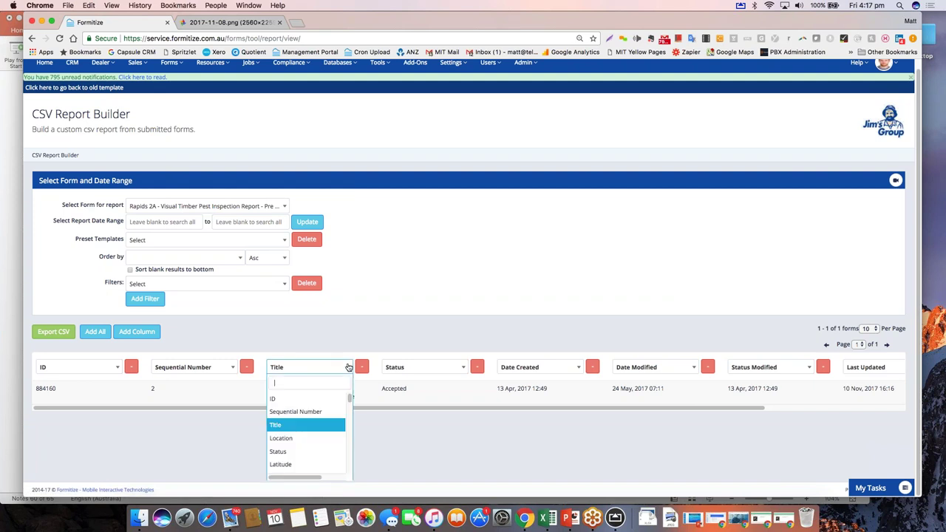
pyautogui.scroll(-1, 349, 400)
pyautogui.scroll(-5, 349, 400)
pyautogui.scroll(-1, 349, 403)
pyautogui.scroll(-5, 350, 402)
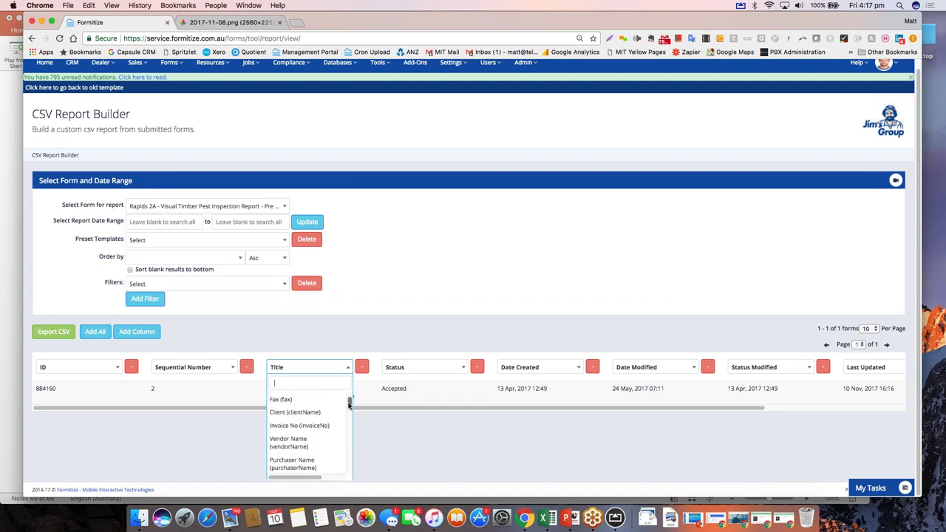
pyautogui.scroll(-5, 350, 405)
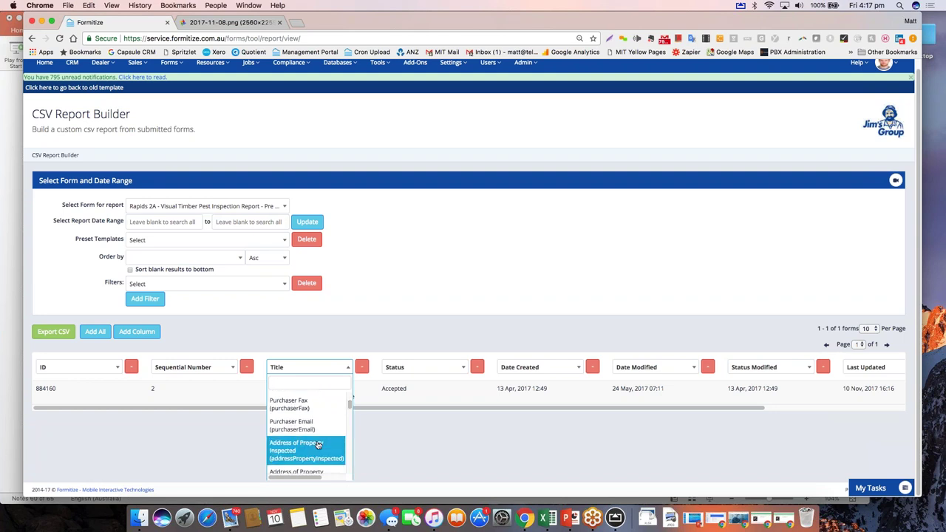
pyautogui.click(318, 444)
# Change the report's Status column to the Roof: (roofType) field.
pyautogui.click(492, 367)
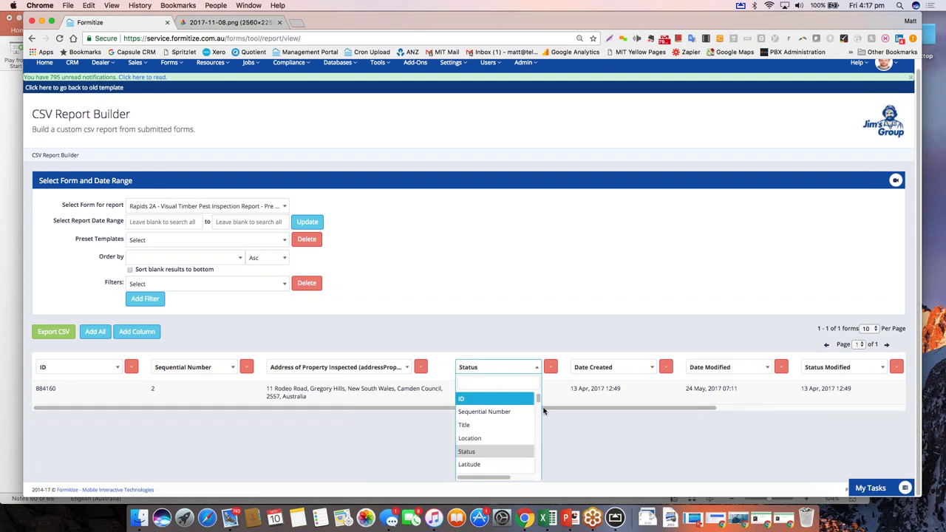
pyautogui.moveTo(538, 399); pyautogui.dragTo(538, 413)
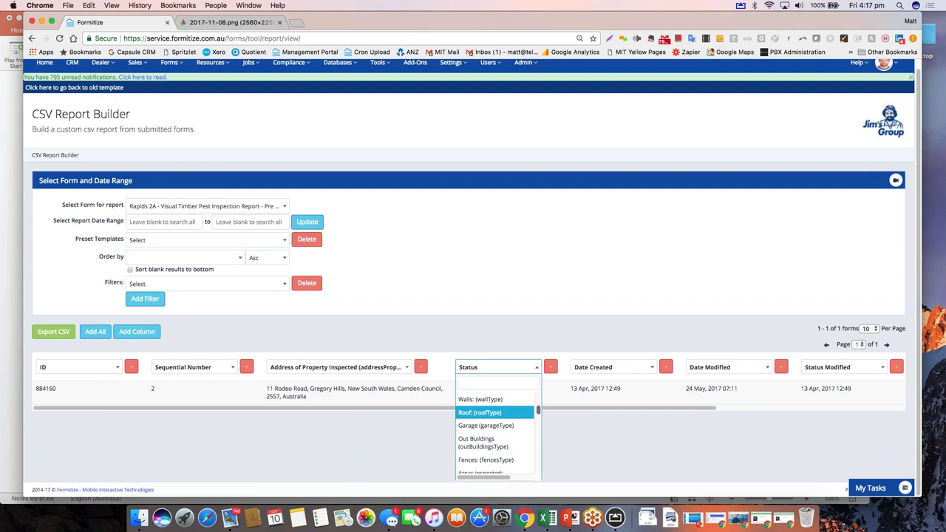
pyautogui.click(518, 412)
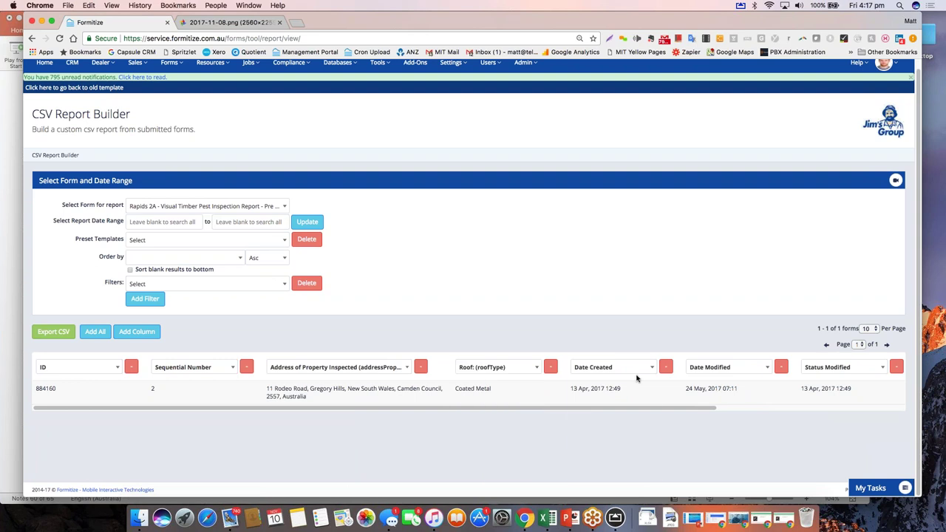
# Check the field choices for the Date Created column and the report's preset template options, leaving both unchanged.
pyautogui.click(636, 374)
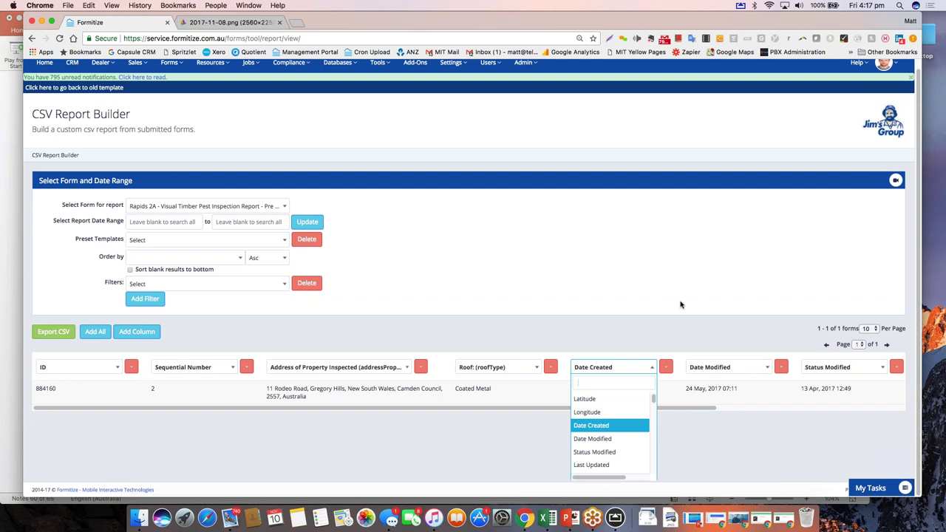
pyautogui.click(534, 246)
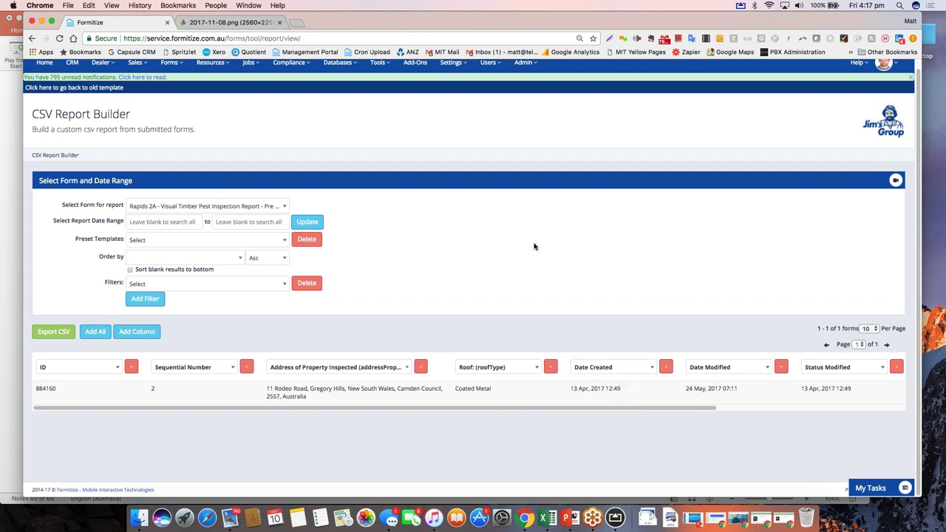
pyautogui.click(267, 242)
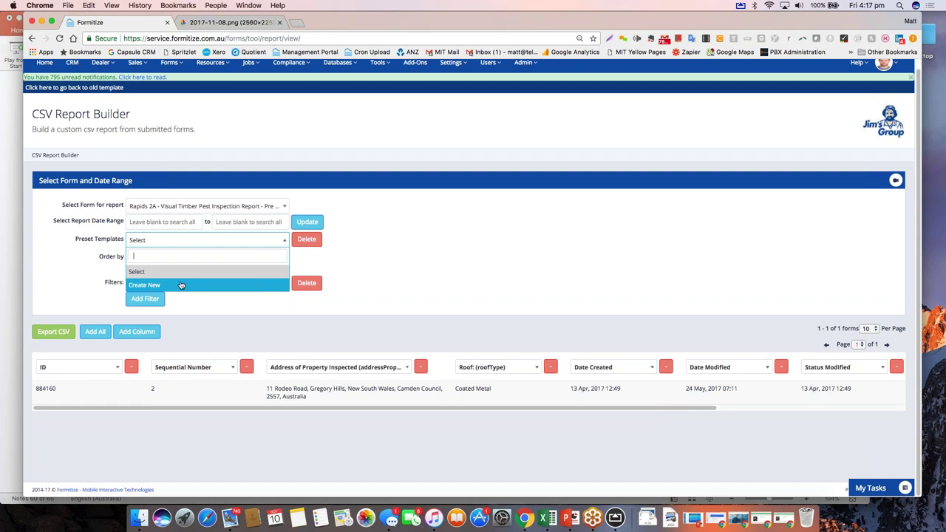
pyautogui.click(390, 271)
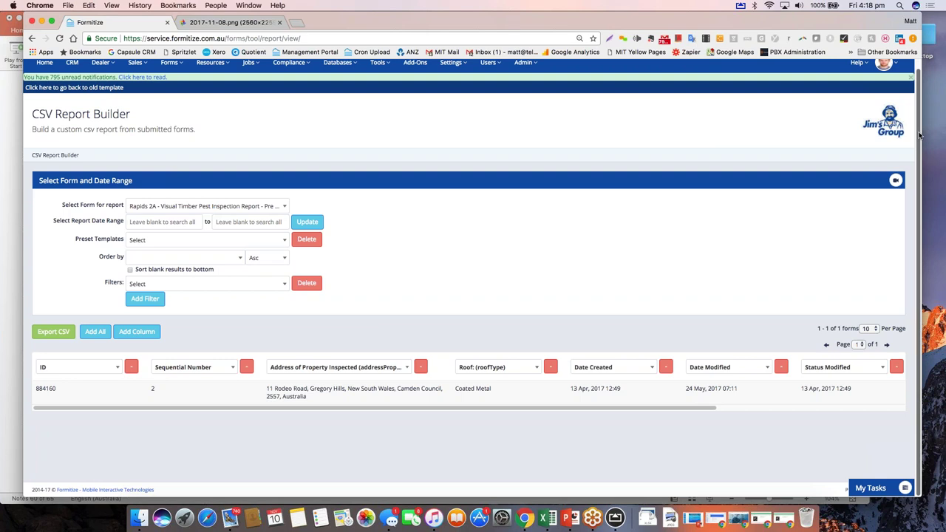
pyautogui.moveTo(920, 135); pyautogui.dragTo(914, 92)
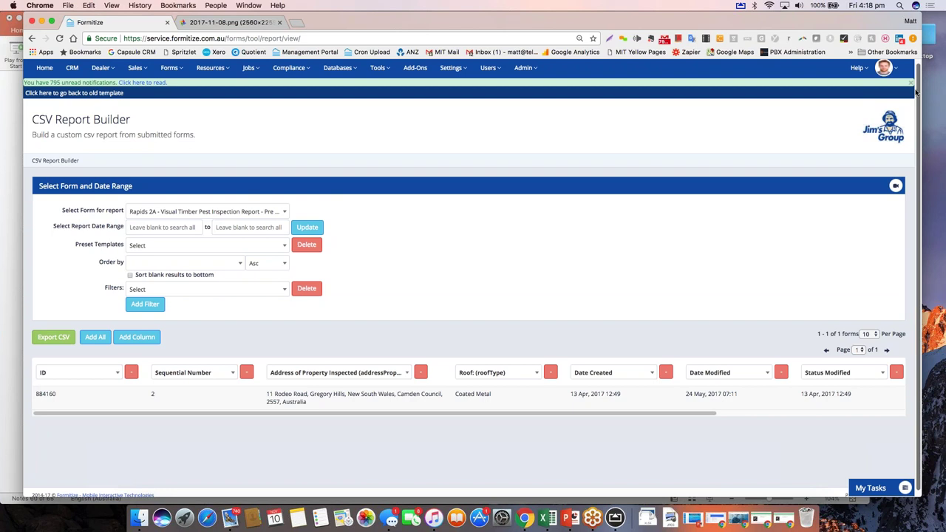
pyautogui.moveTo(916, 90); pyautogui.dragTo(915, 69)
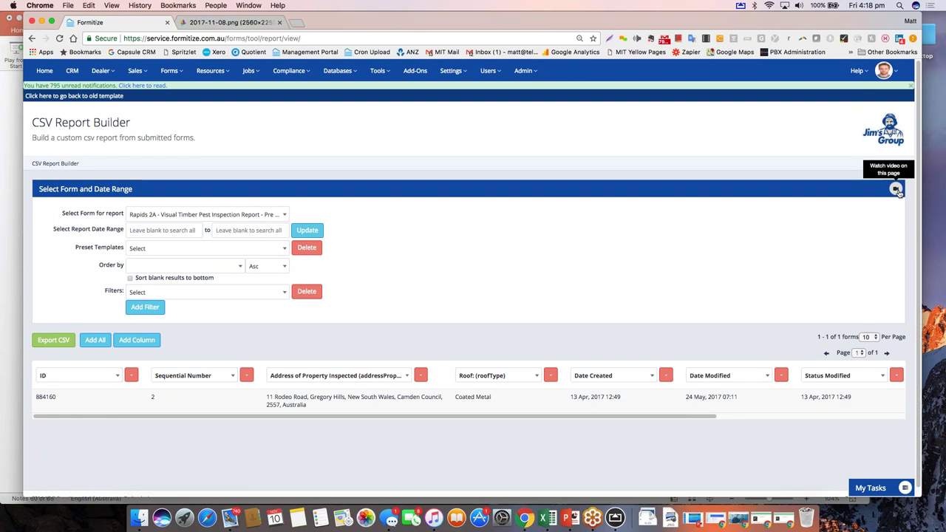
# Try to open the page for building and editing forms, and close the Formitize tab.
pyautogui.click(169, 71)
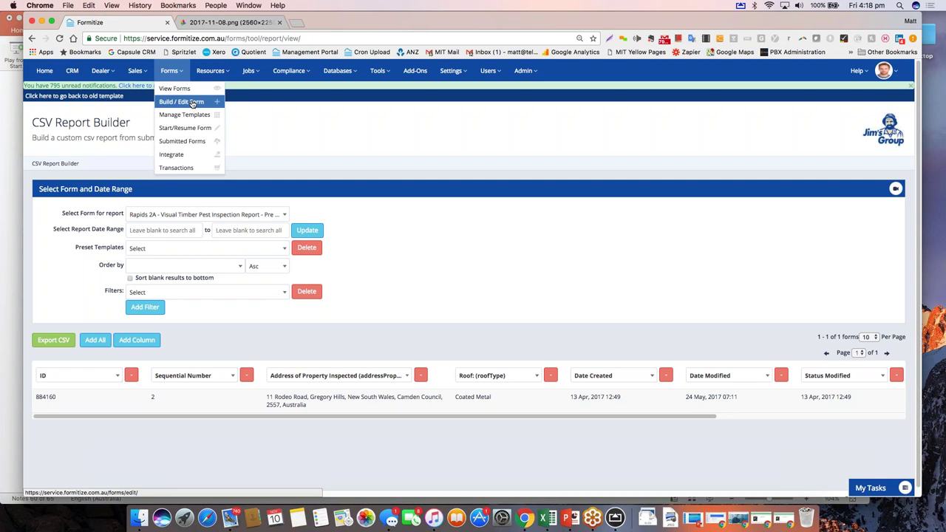
pyautogui.click(192, 102)
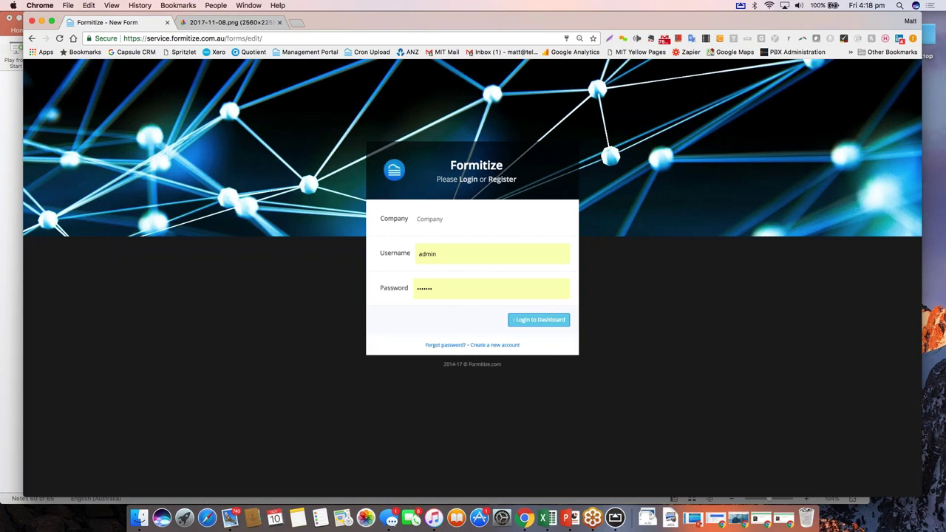
pyautogui.press('super+w')
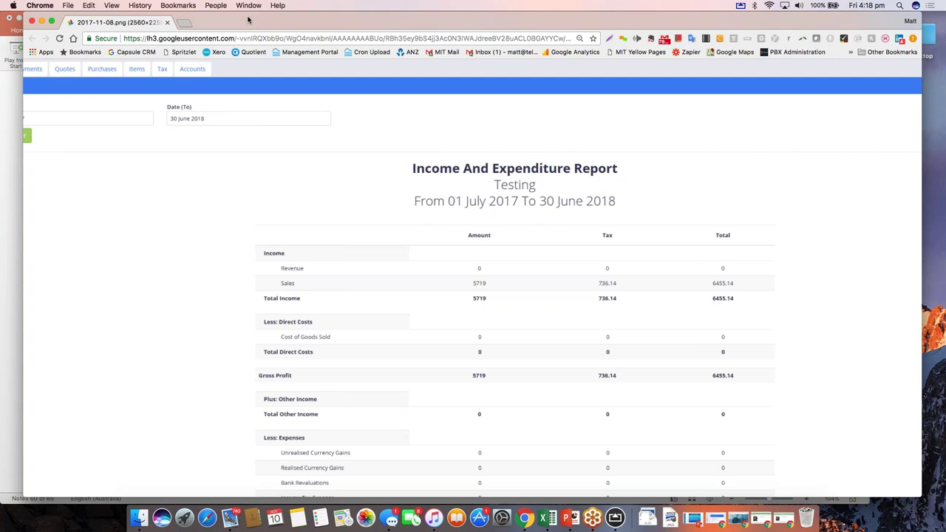
# Reposition the Chrome window showing the Income And Expenditure Report against the edge of the desktop.
pyautogui.moveTo(248, 20); pyautogui.dragTo(424, 20)
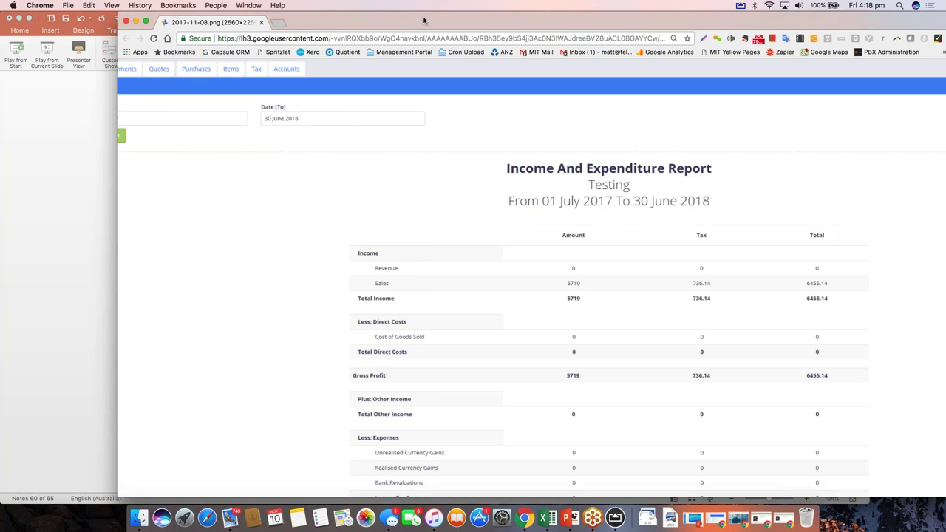
pyautogui.doubleClick(424, 21)
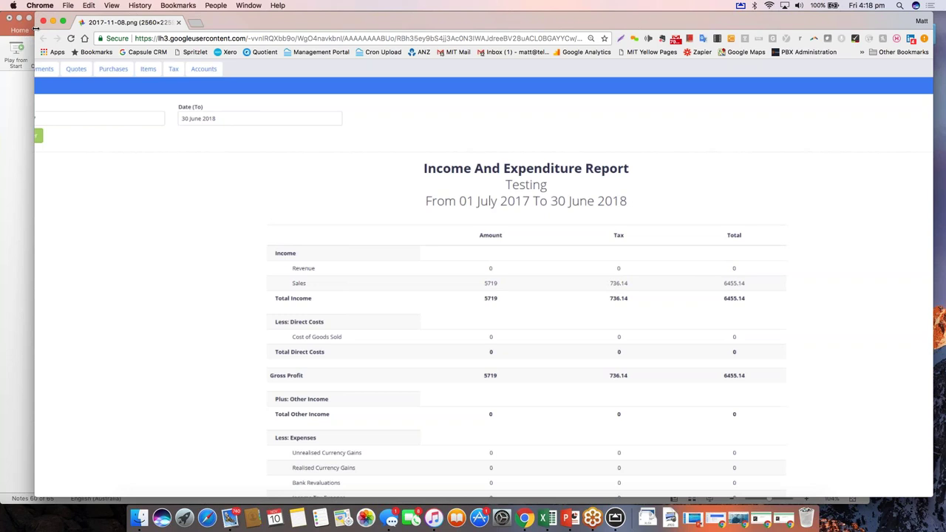
pyautogui.moveTo(35, 28); pyautogui.dragTo(2, 27)
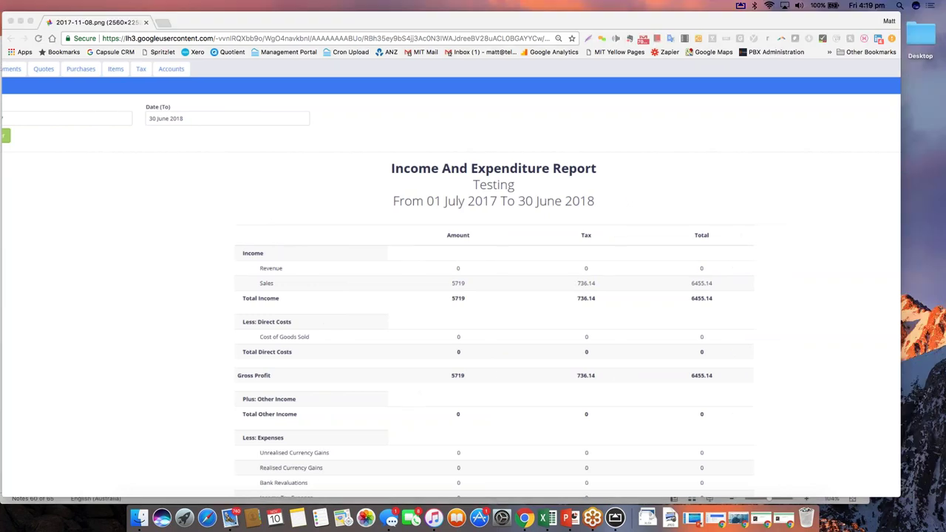